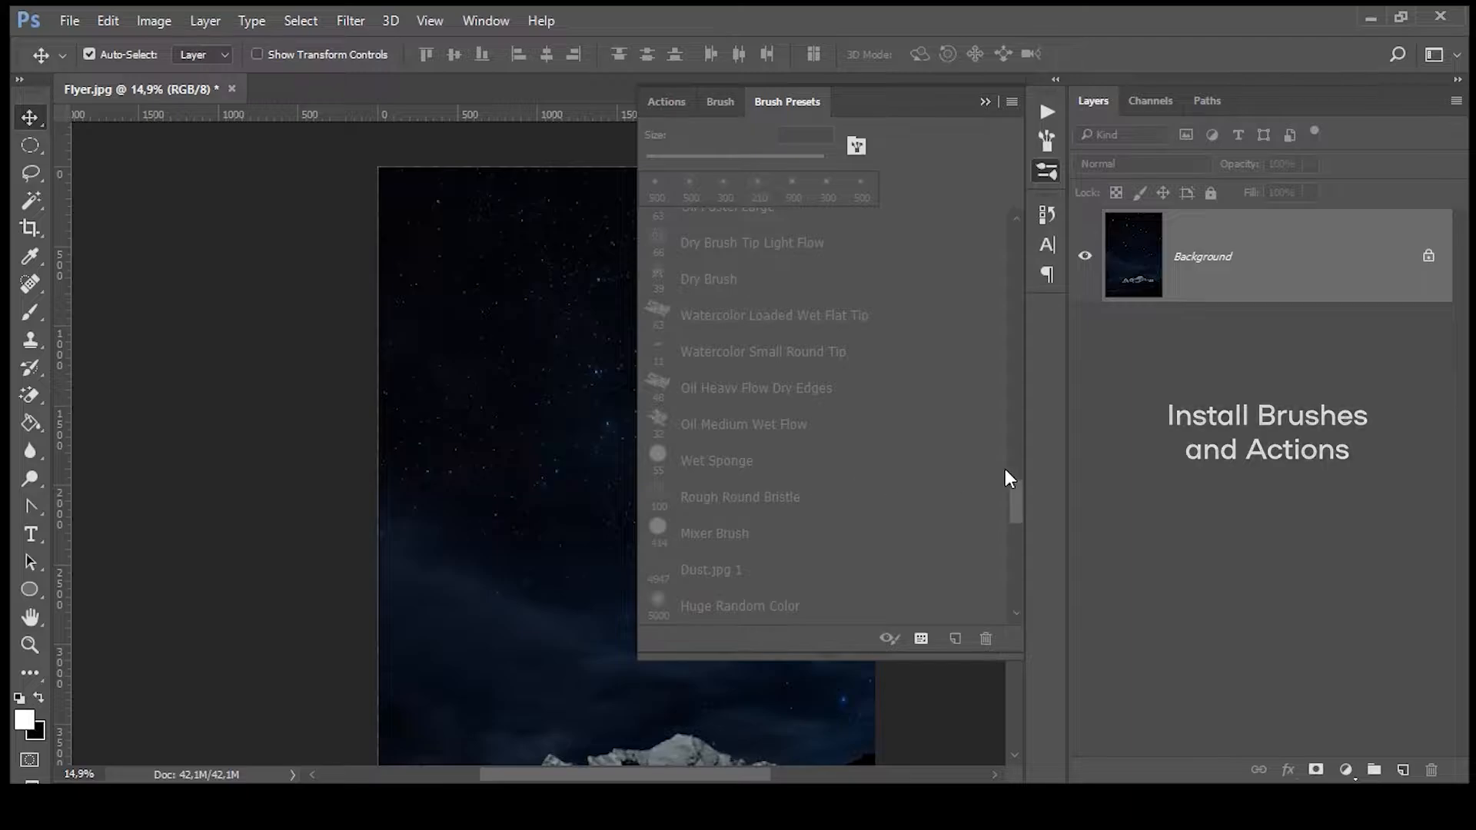
Step: Load Constellation Actions.atn from the file explorer folder into the Photoshop actions list
drag(1010, 485, 1029, 578)
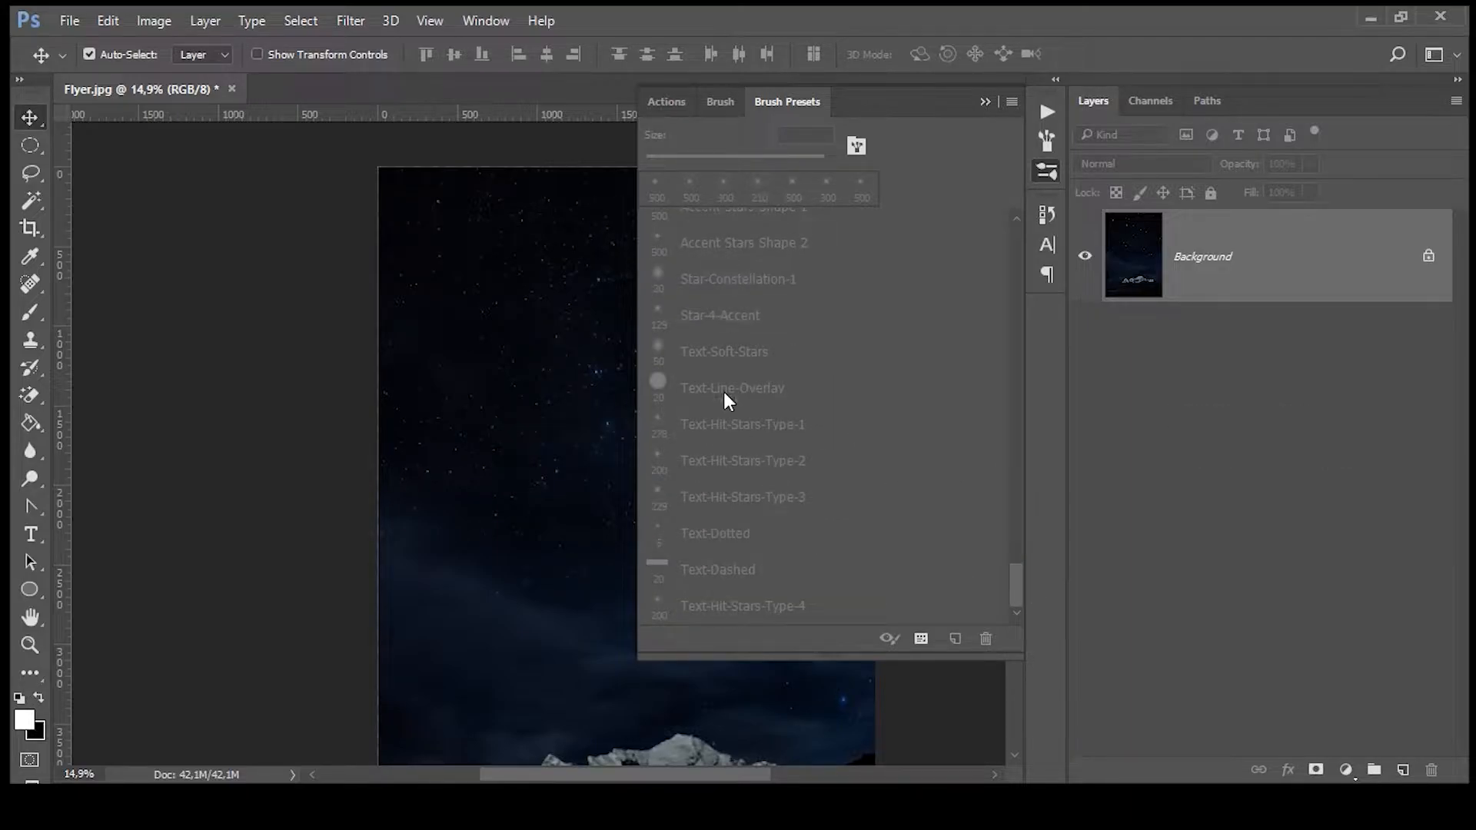
click(1047, 113)
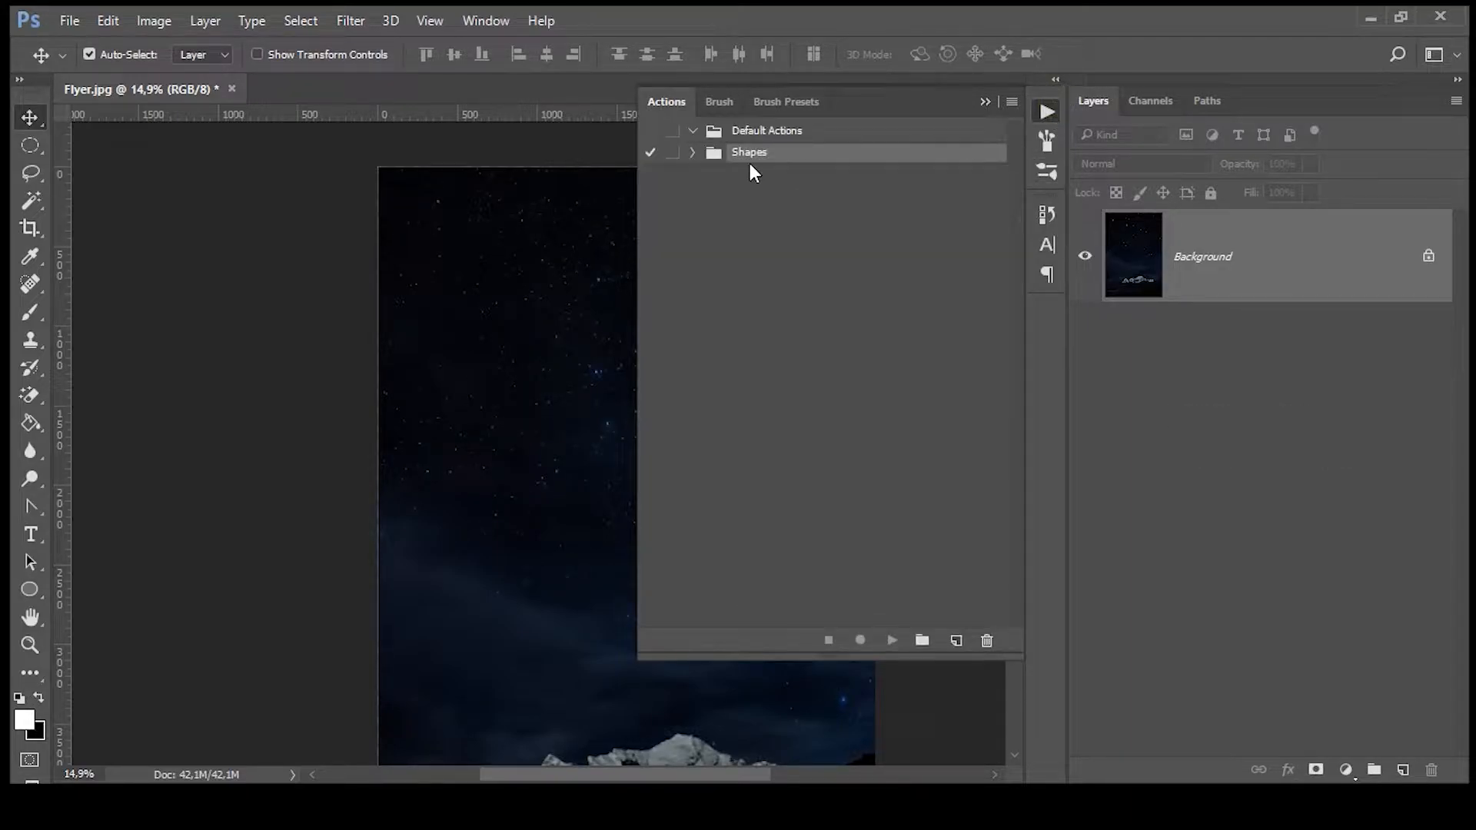
key(alt+Tab)
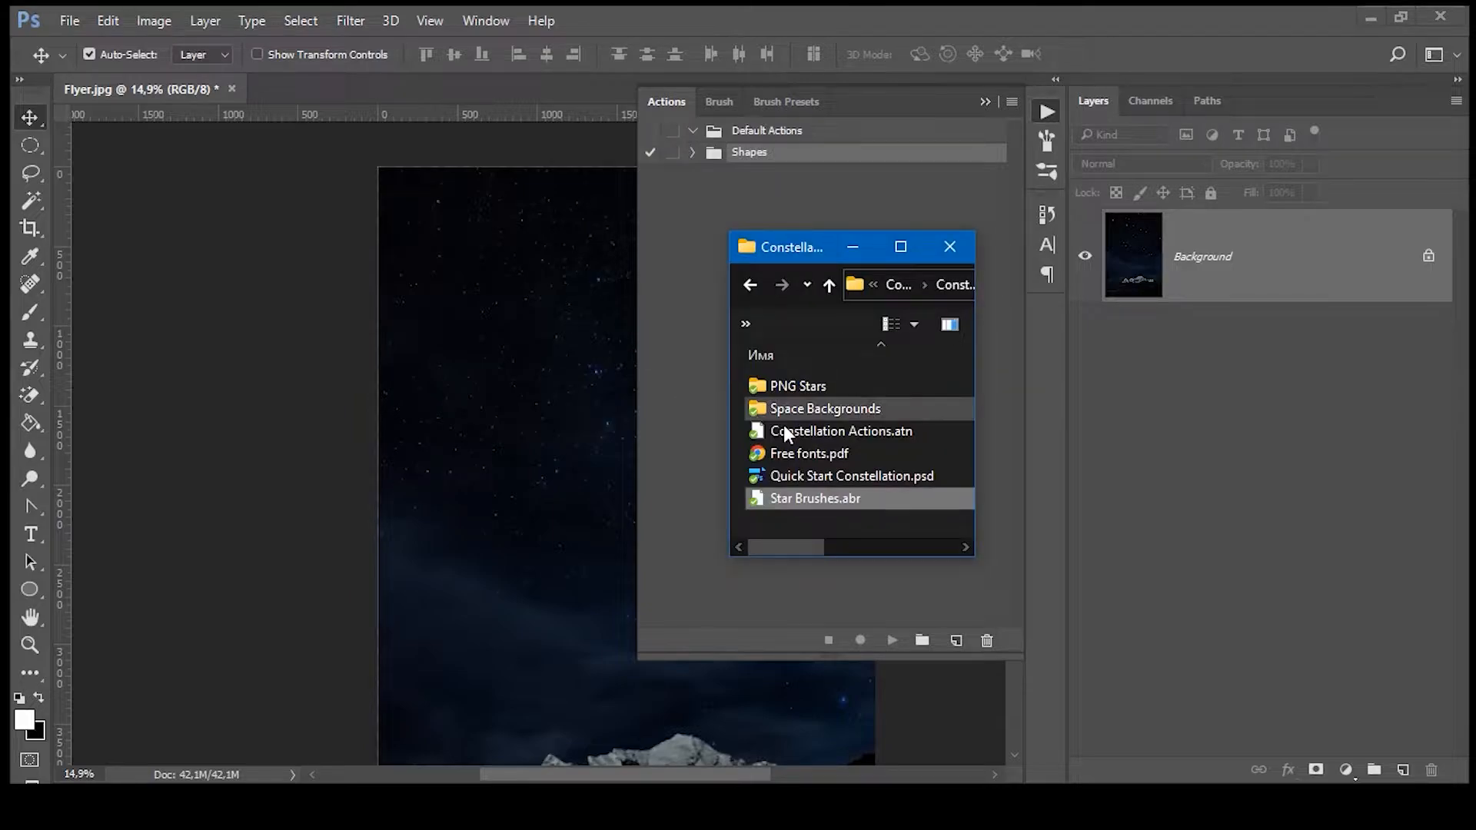
drag(791, 432, 725, 218)
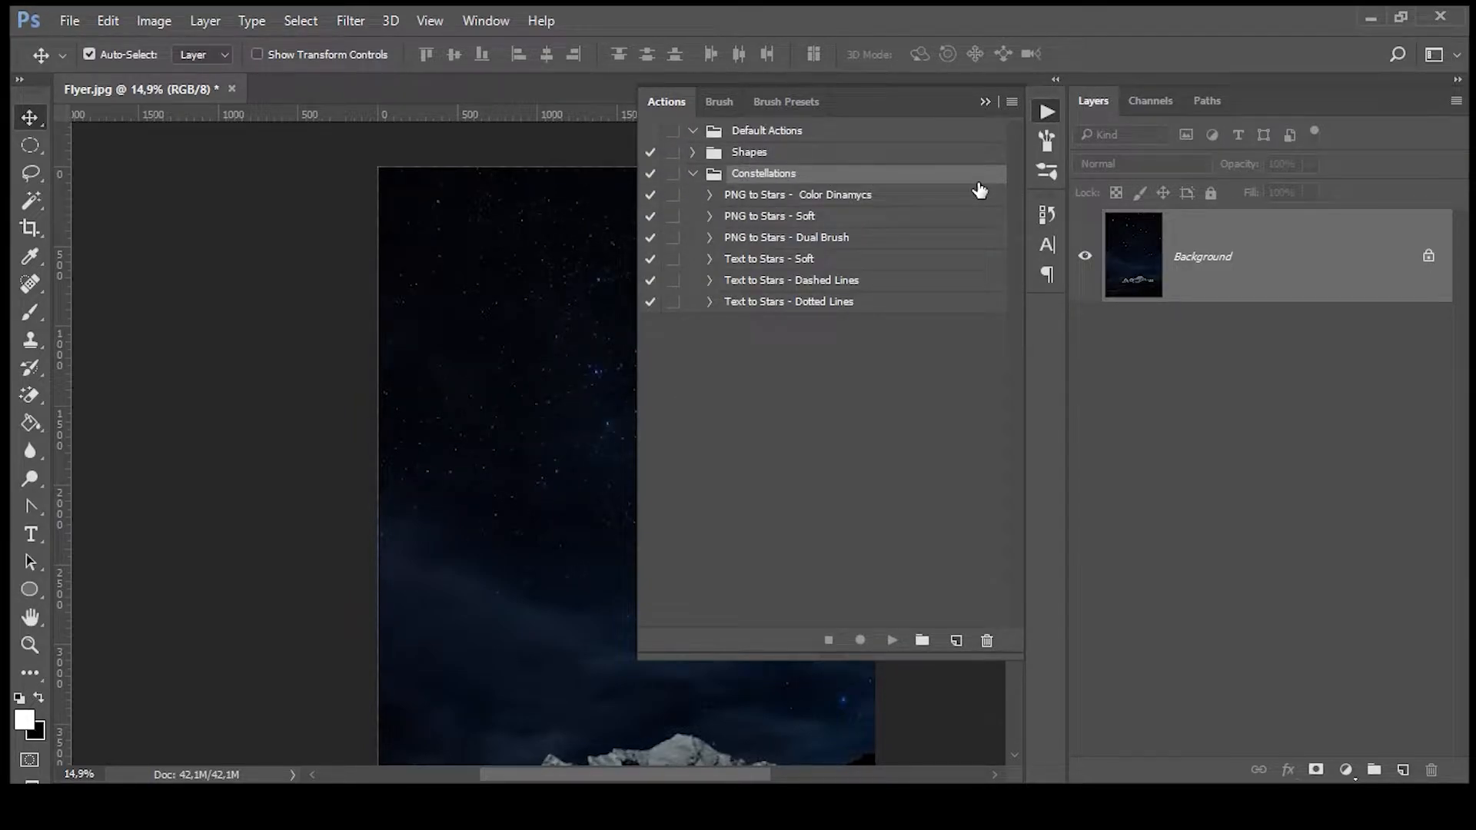
Step: Open Free fonts.pdf from the product folder, follow the SPACE sample's link and download the Line font as line.zip from dafont in the browser
key(alt+Tab)
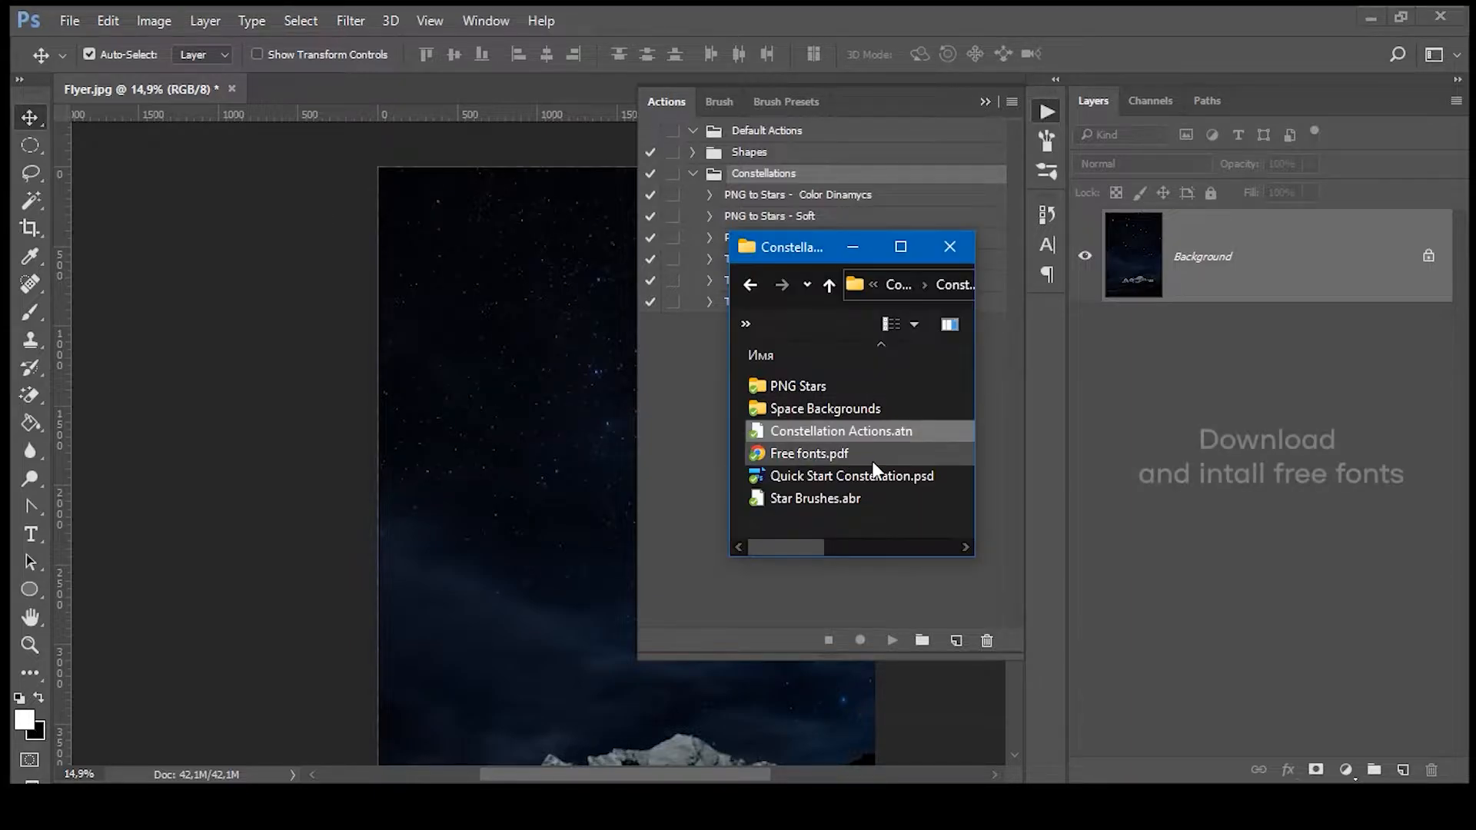
click(783, 458)
double_click(783, 459)
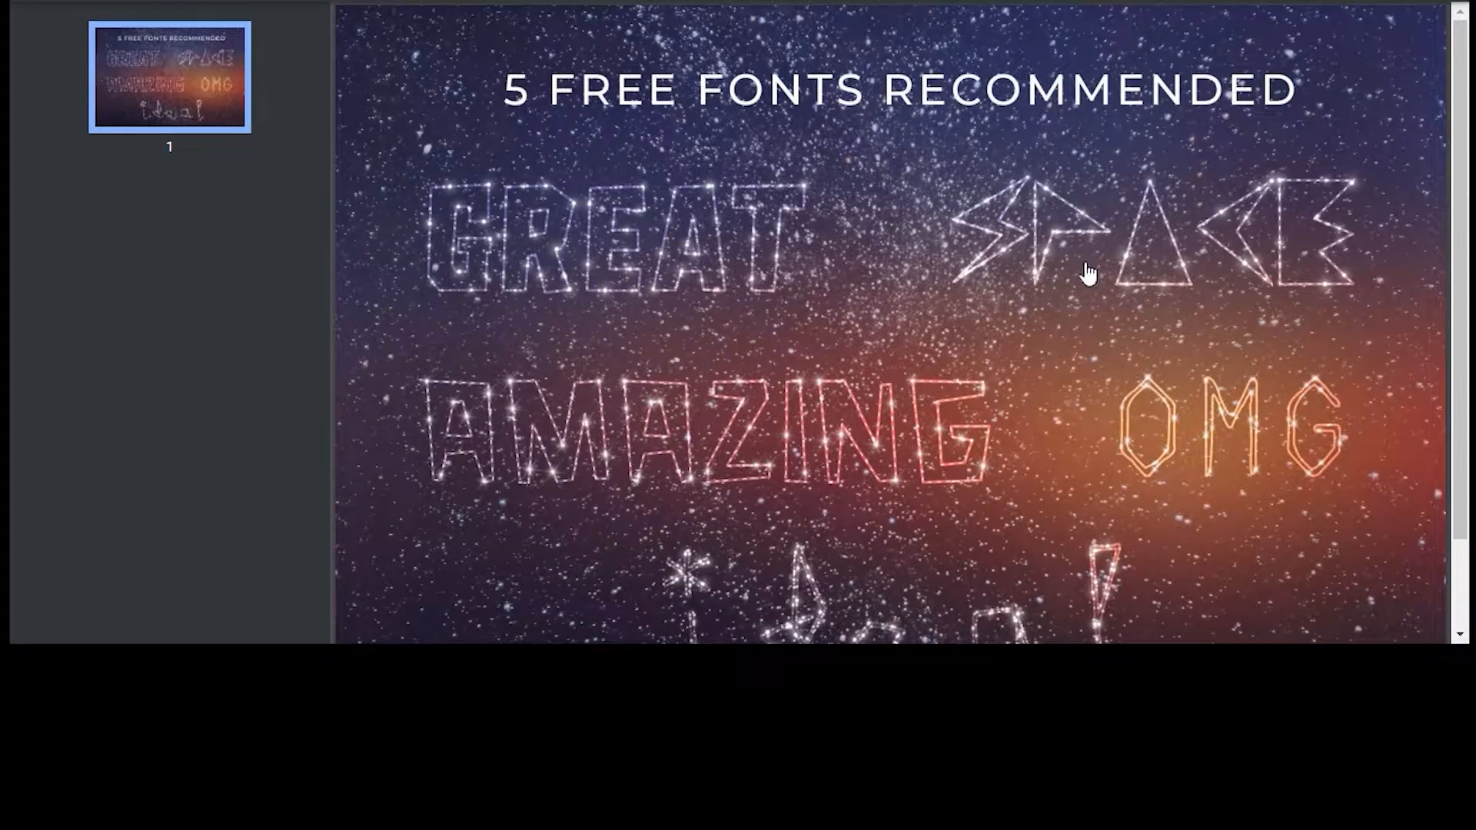
click(1084, 217)
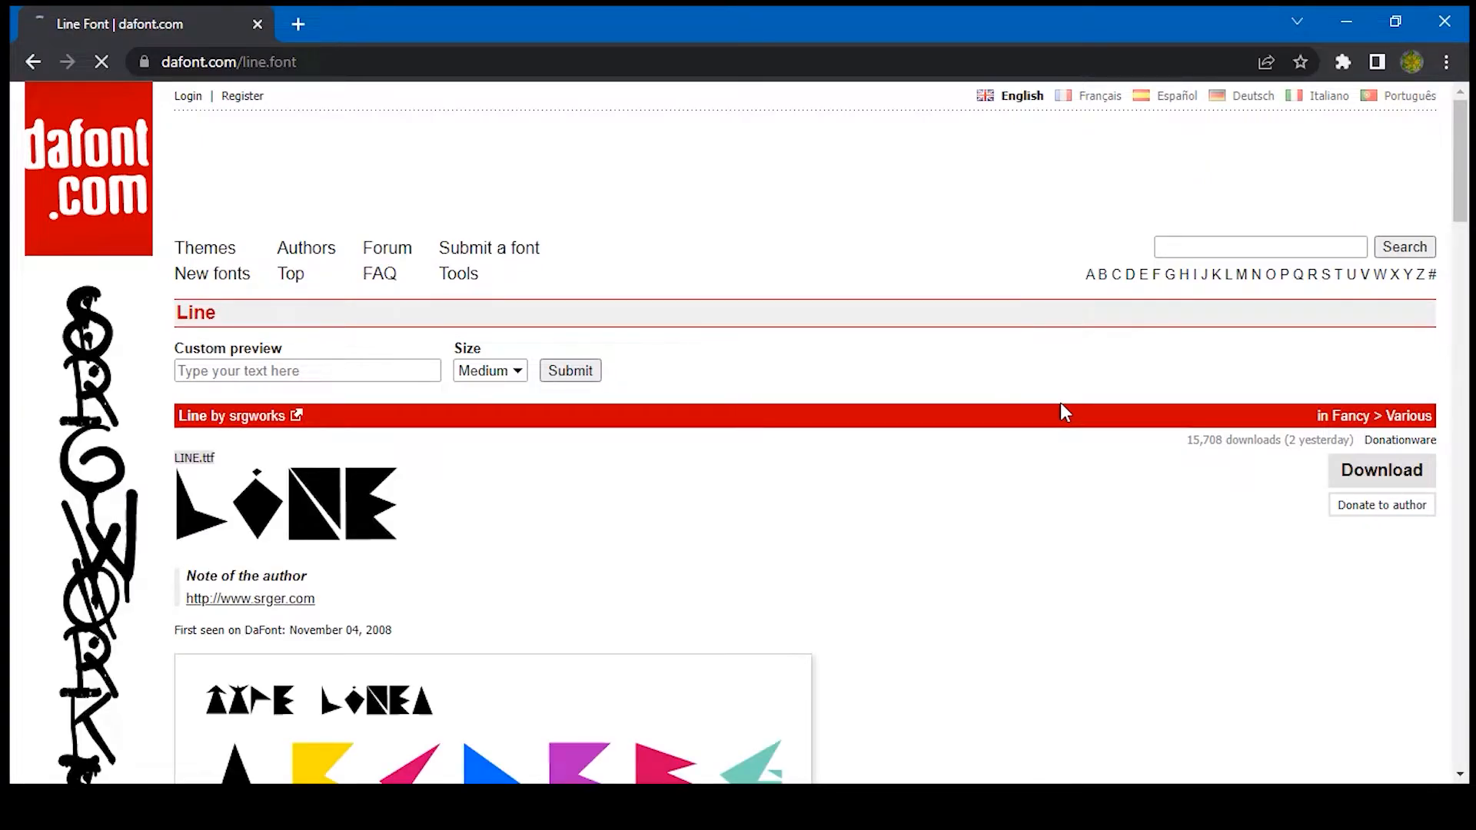
click(1355, 480)
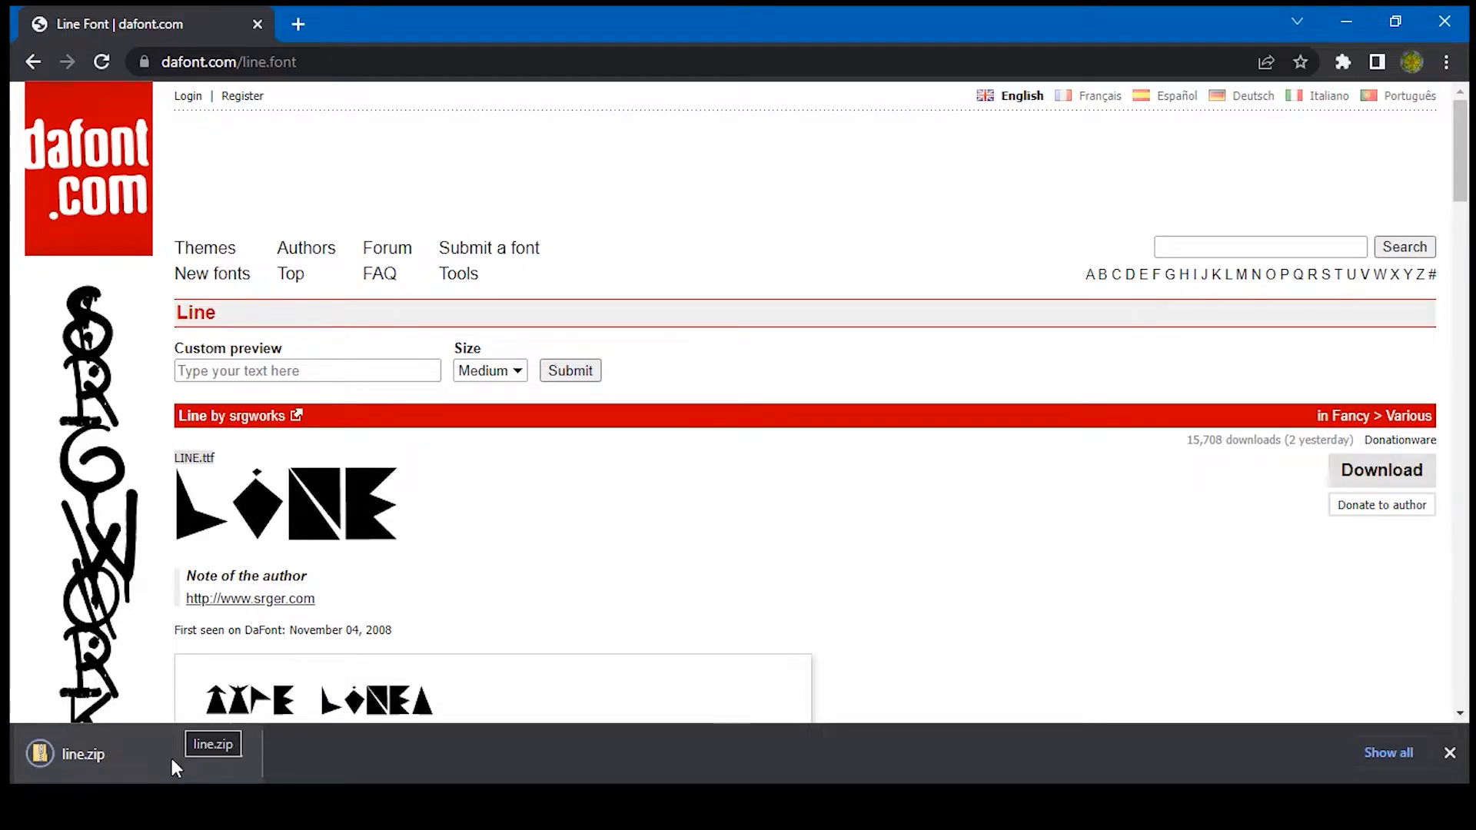
click(145, 760)
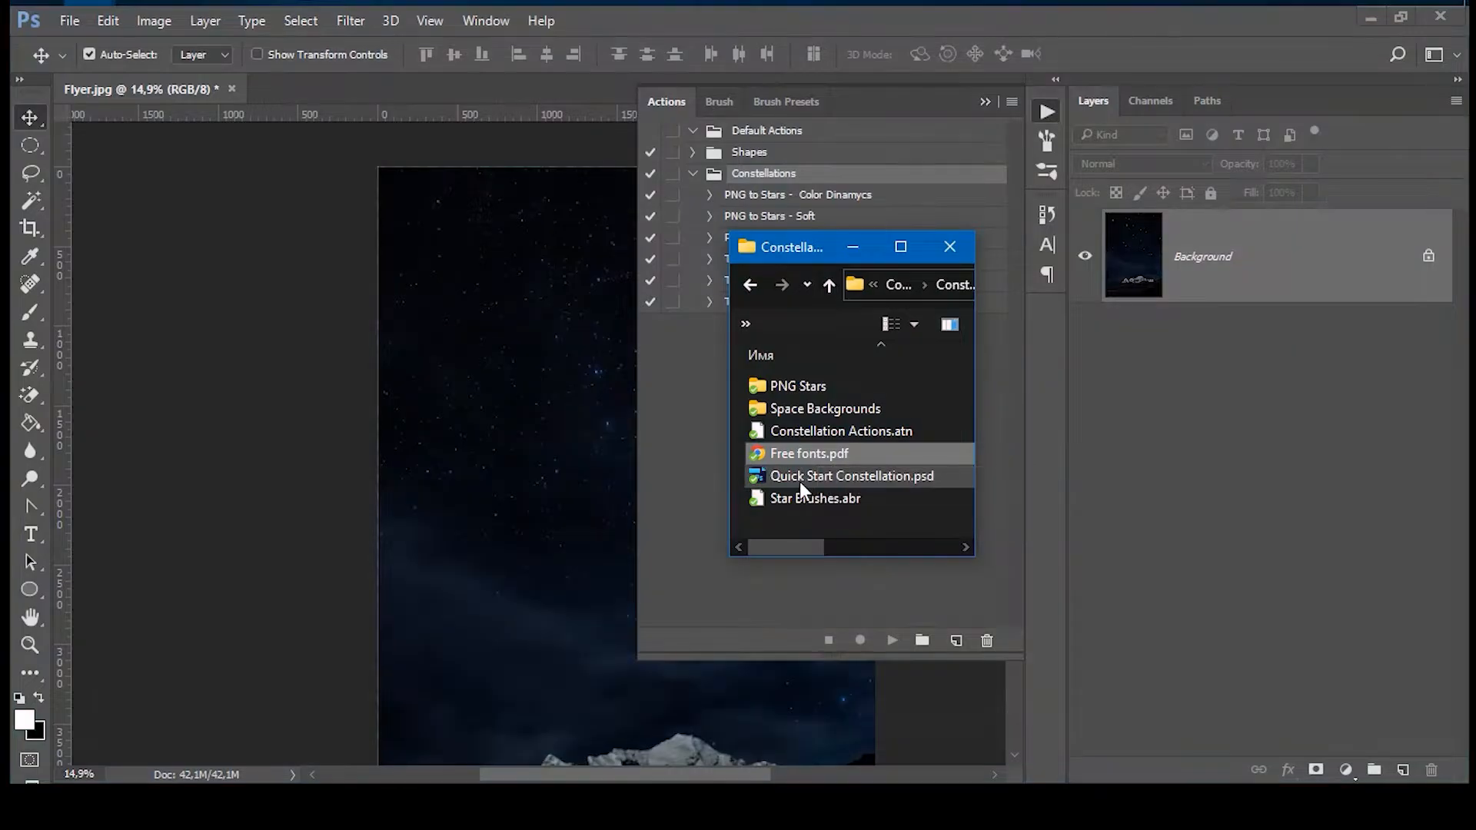
Step: Open Quick Start Constellation.psd from the product folder in Photoshop
click(796, 480)
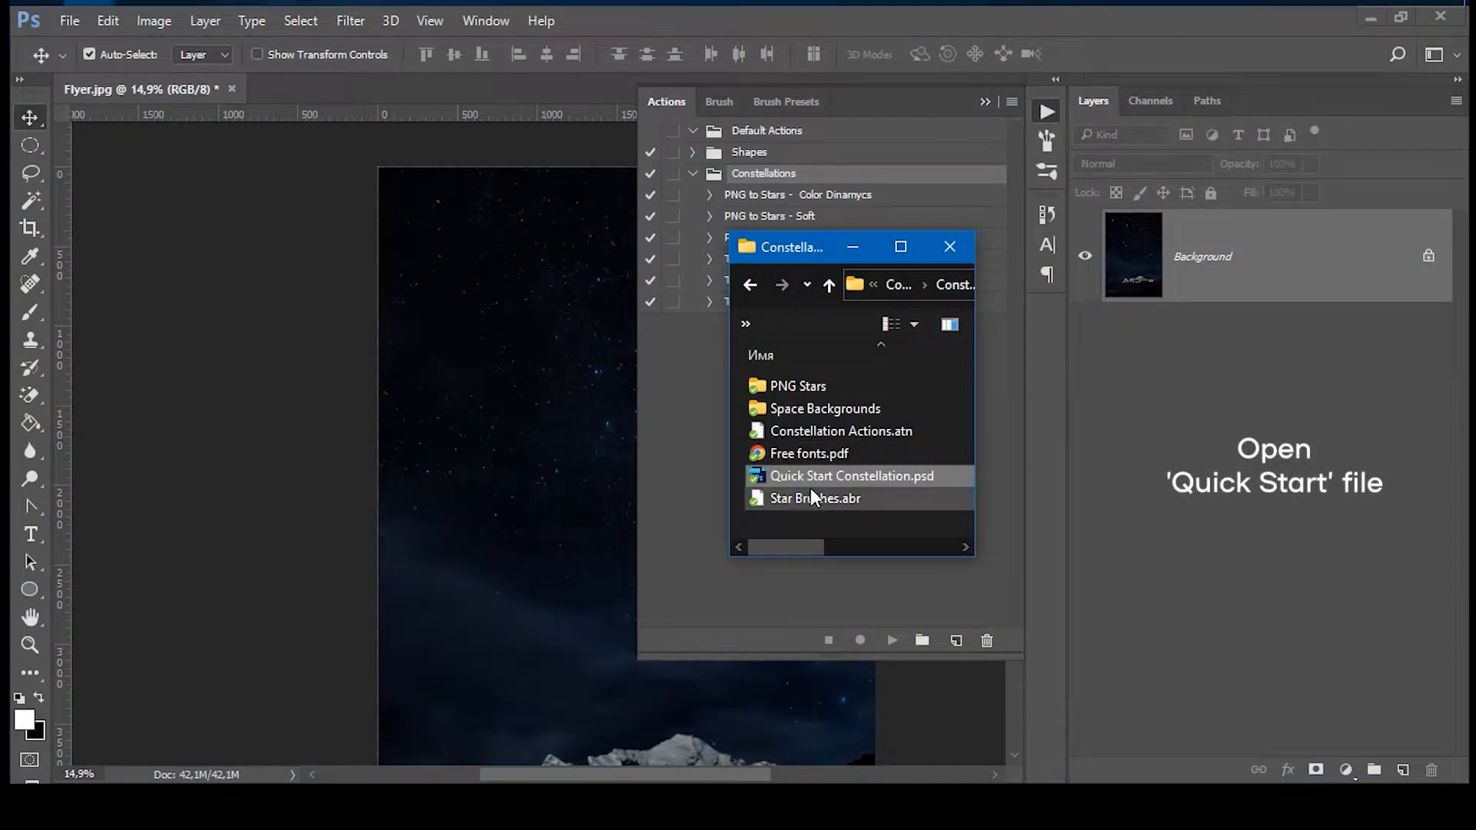
double_click(804, 478)
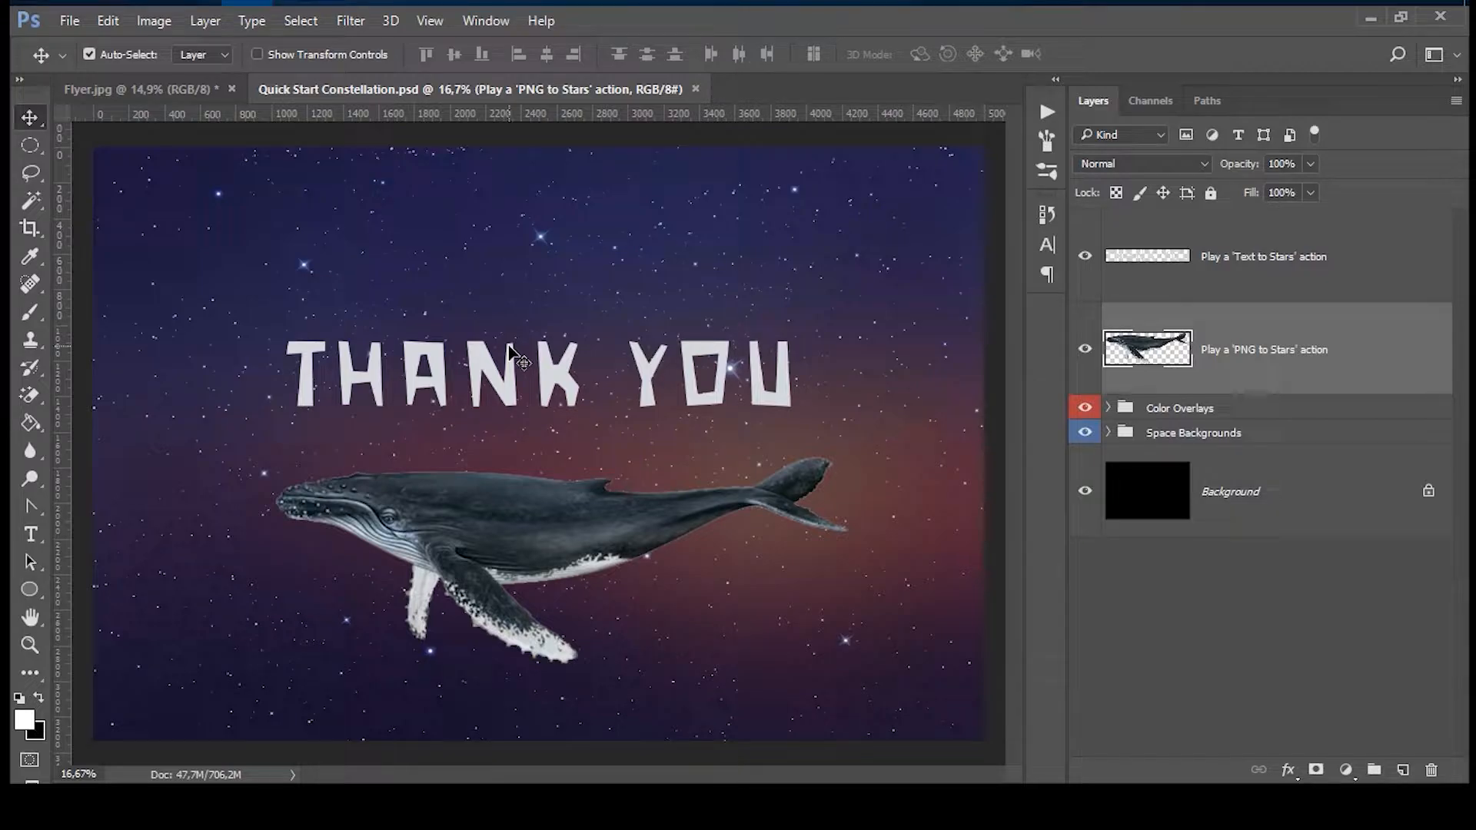
Step: Play the Text to Stars - Soft action on the THANK YOU text layer
click(1266, 263)
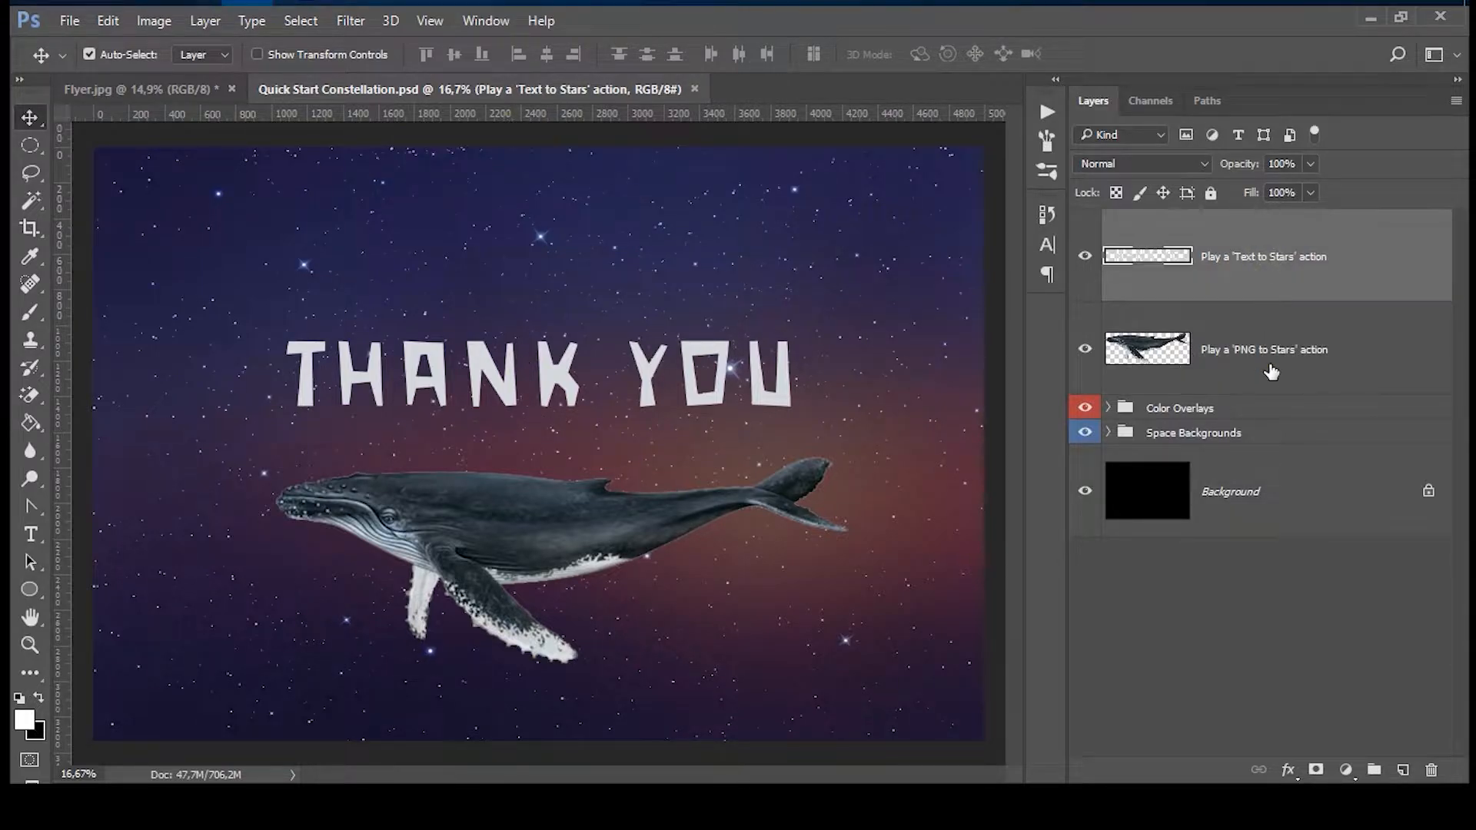
click(1257, 331)
click(1239, 273)
click(1047, 113)
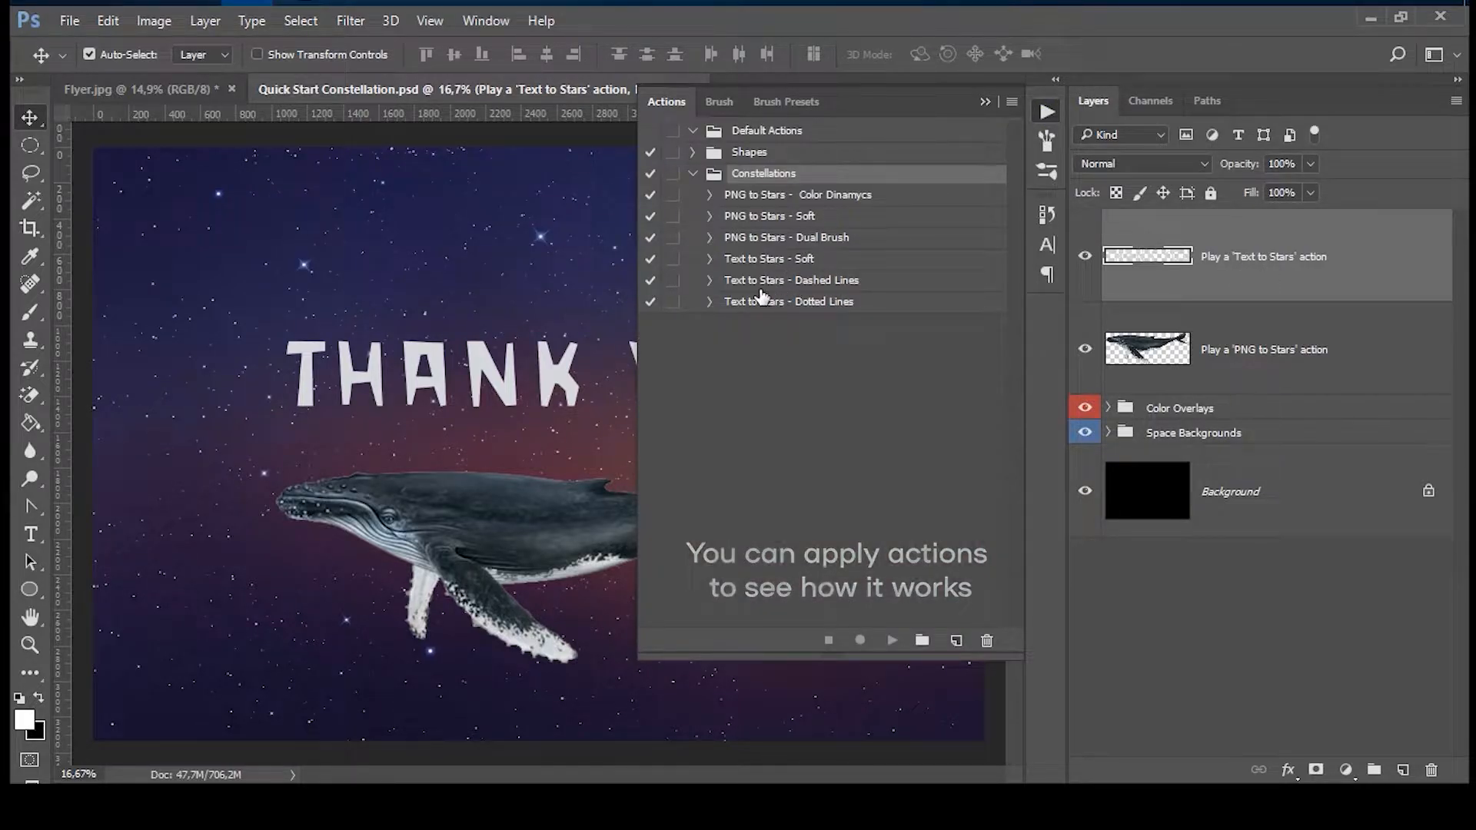
click(753, 261)
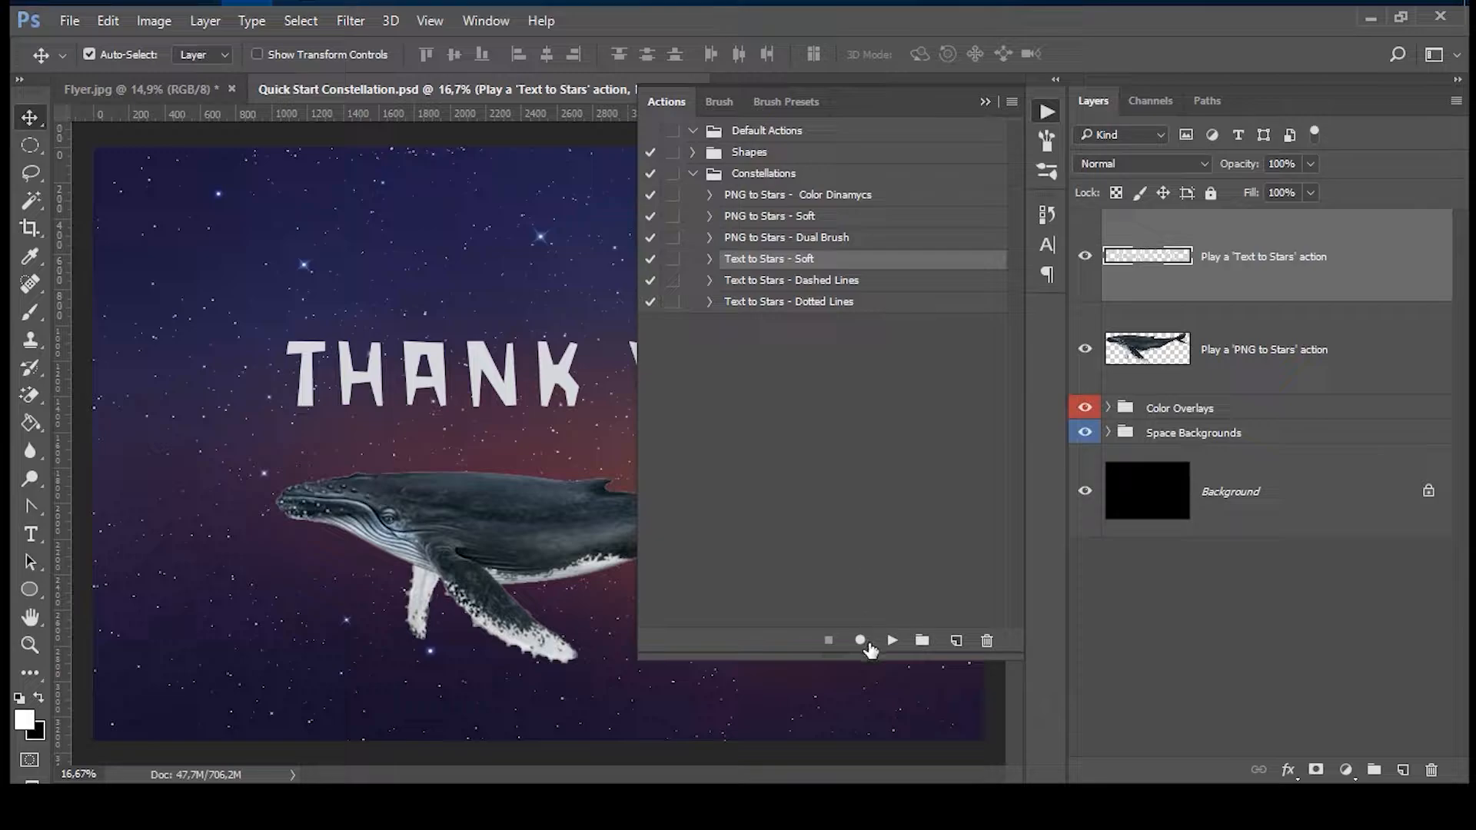
click(892, 642)
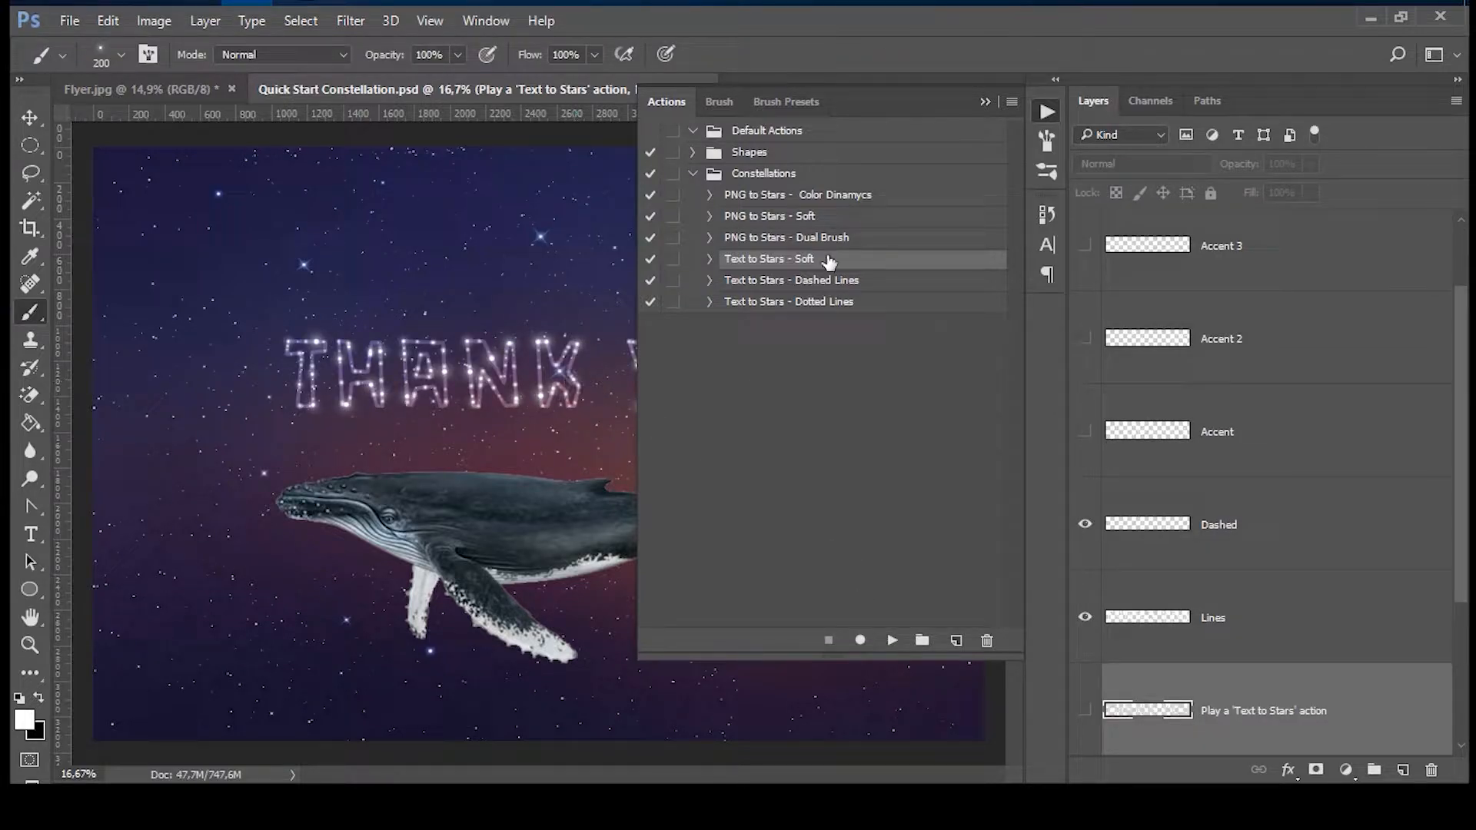
Step: Play the PNG to Stars - Soft action on the whale layer
scroll(1230, 617, down, 3)
click(1187, 574)
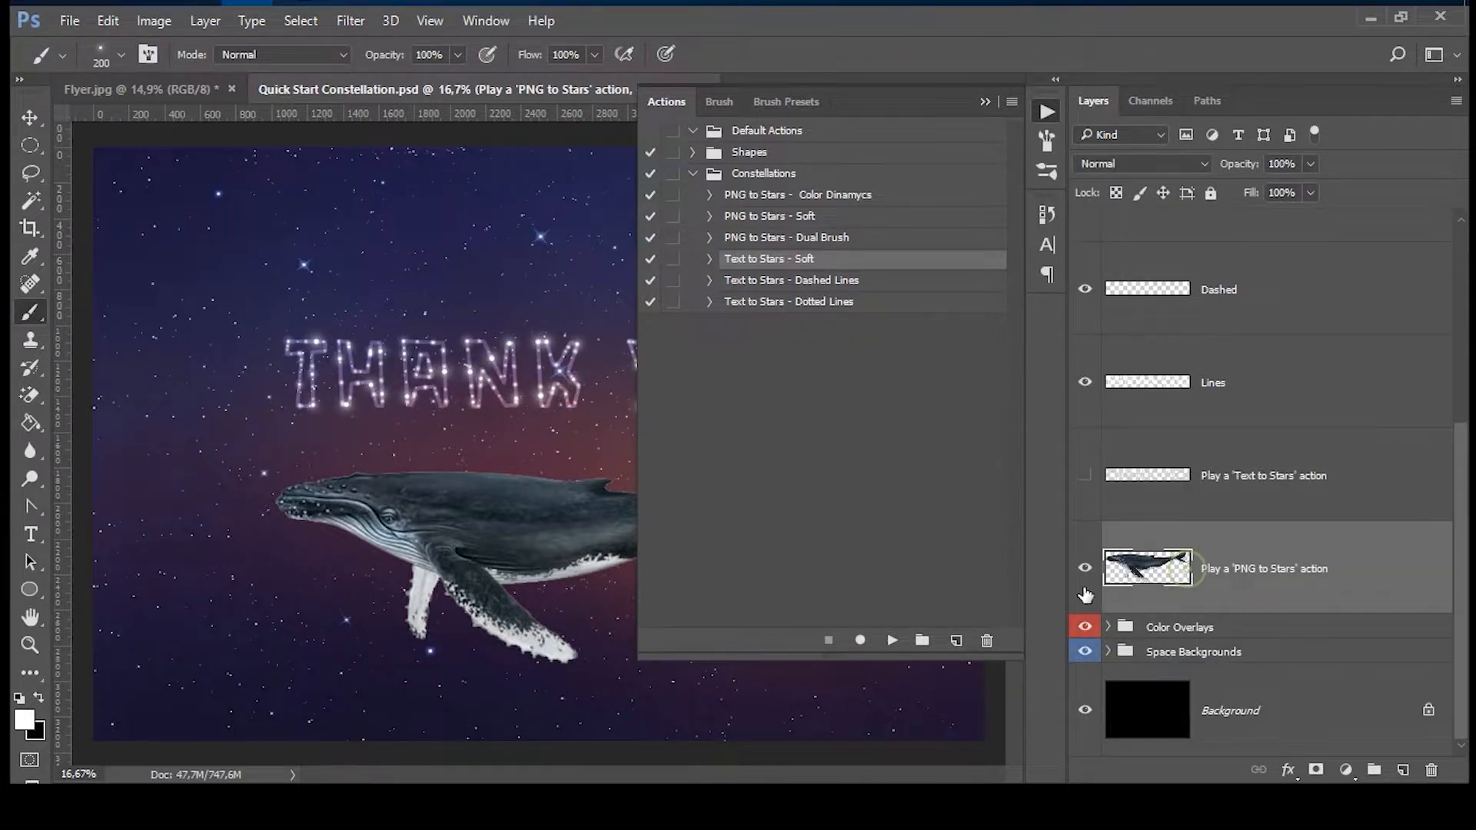
click(780, 219)
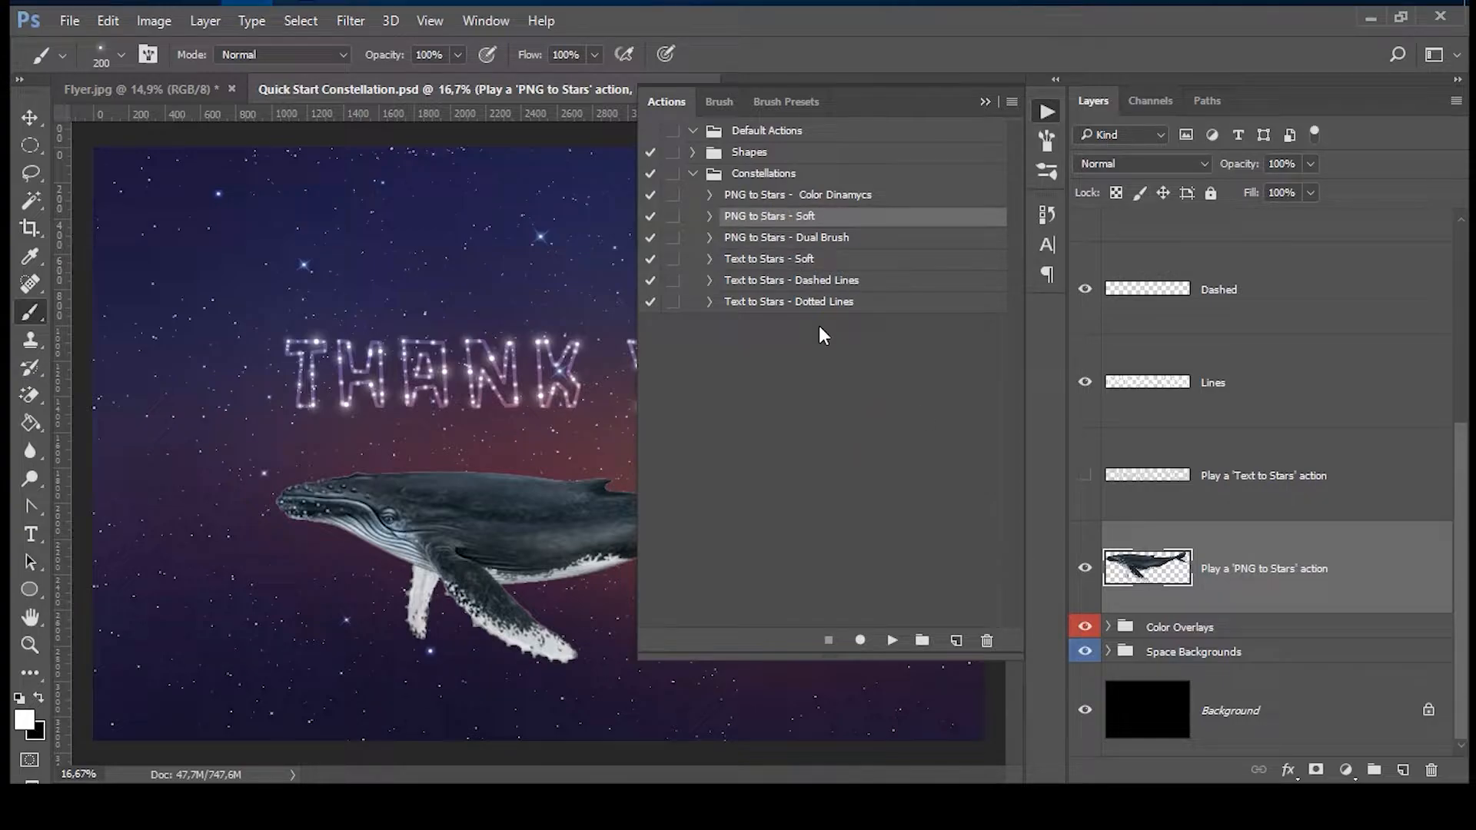
click(889, 640)
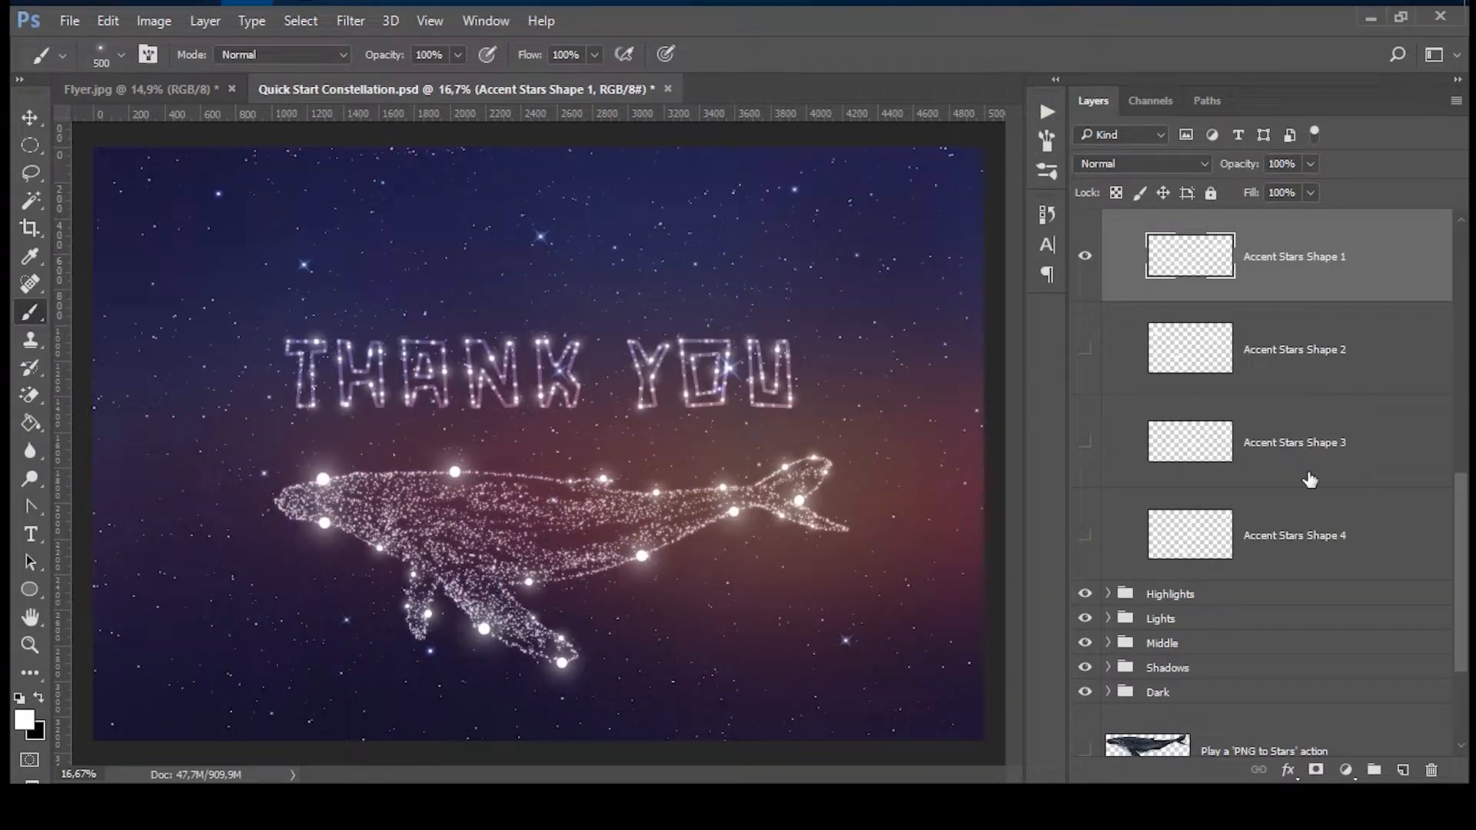
Step: Delete the text and whale layers with their generated star layers and groups, keeping Color Overlays, Space Backgrounds and Background
scroll(1260, 669, down, 3)
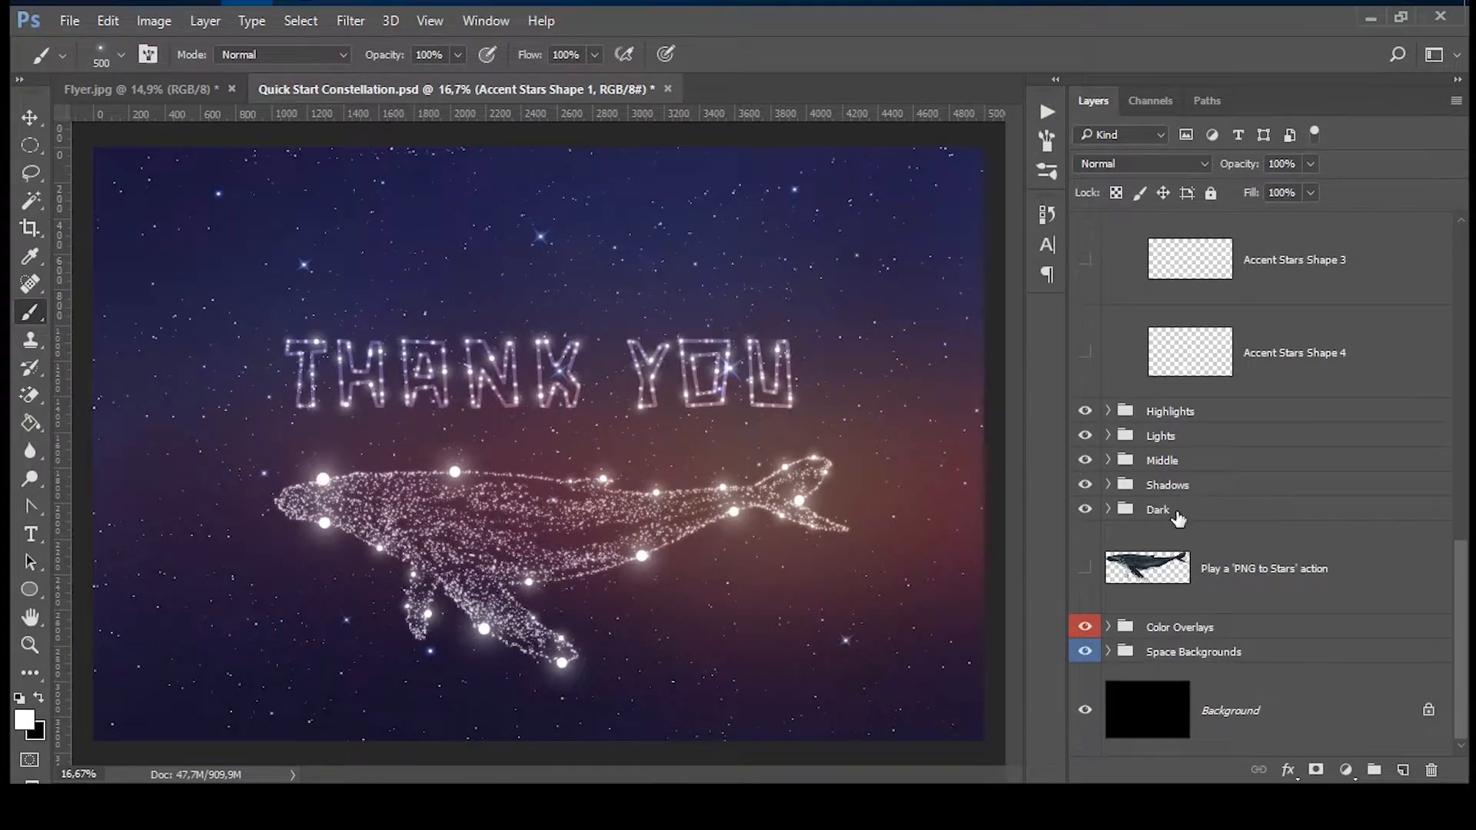
scroll(1179, 520, up, 9)
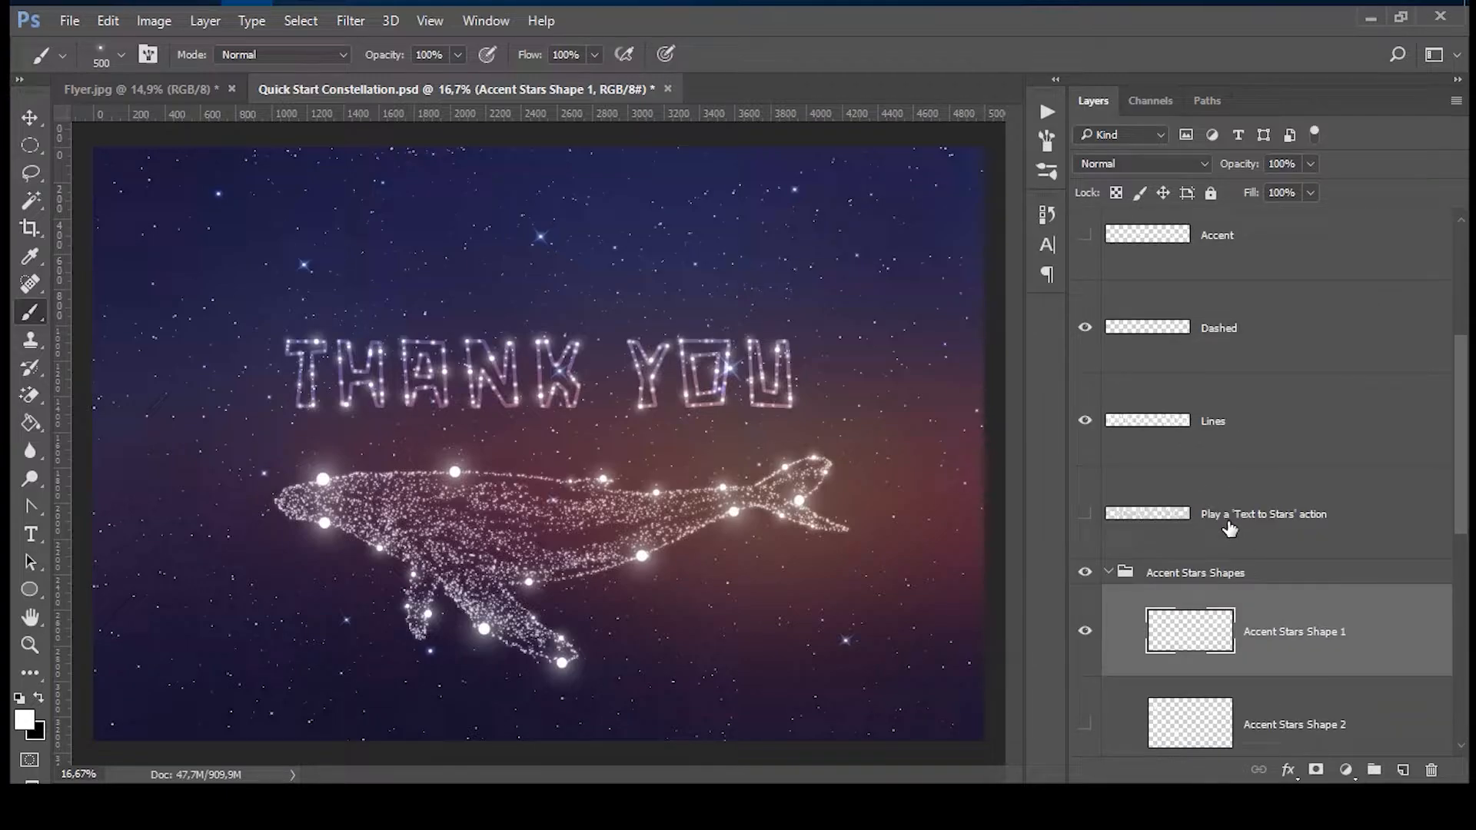
scroll(1227, 522, up, 5)
click(1226, 295)
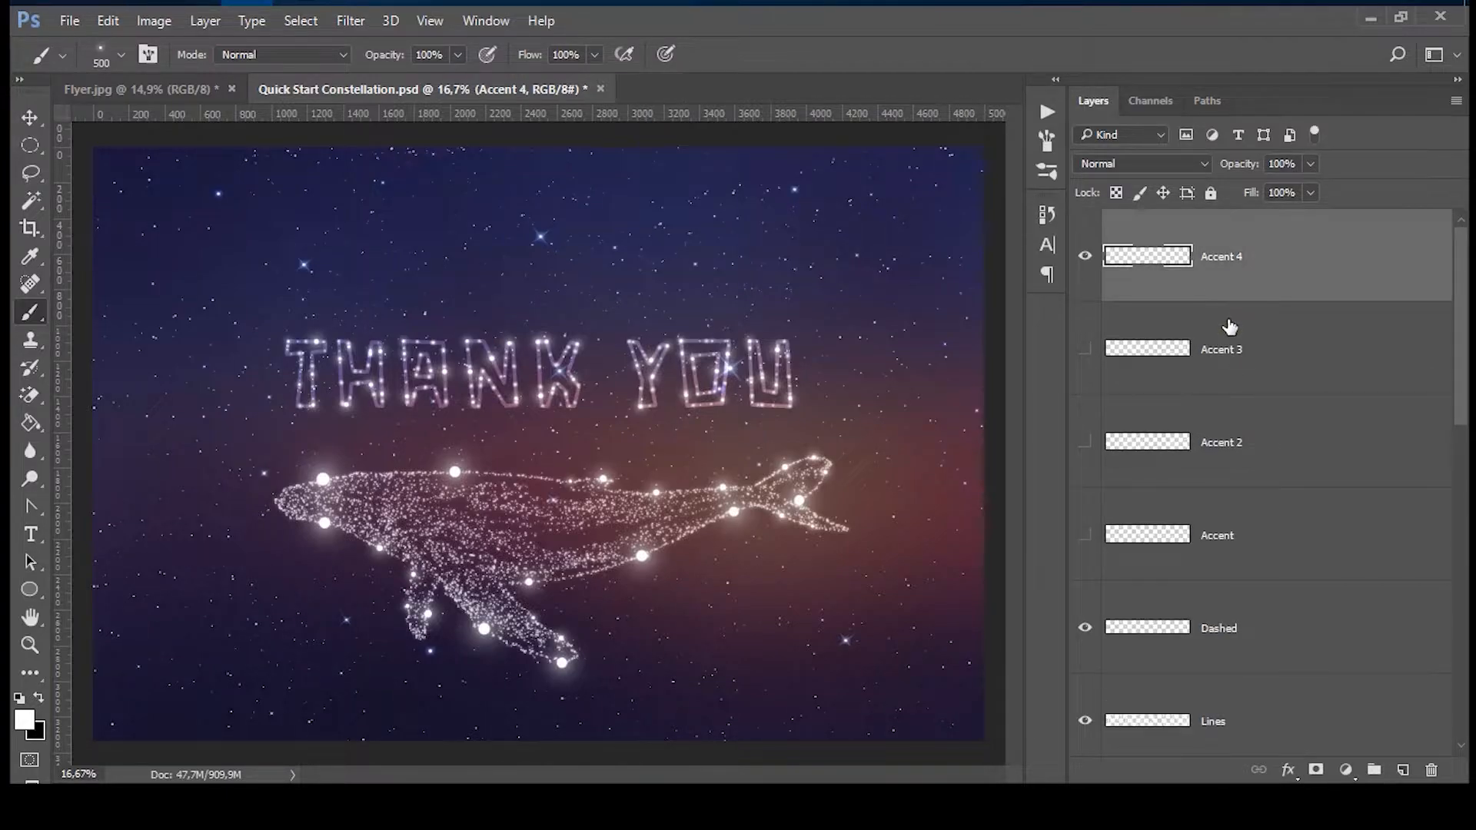
scroll(1234, 525, down, 6)
shift+click(1235, 444)
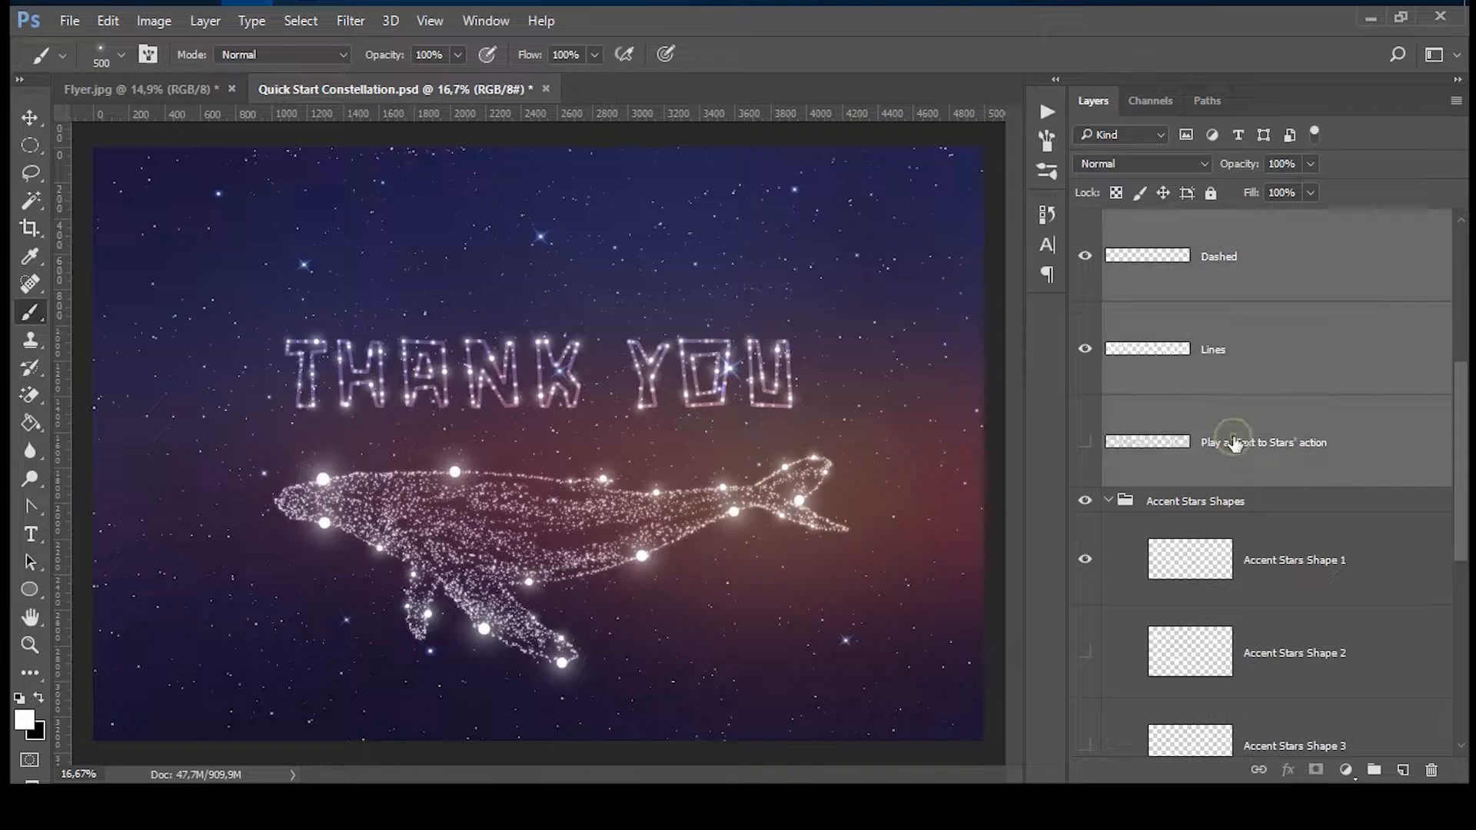
key(Delete)
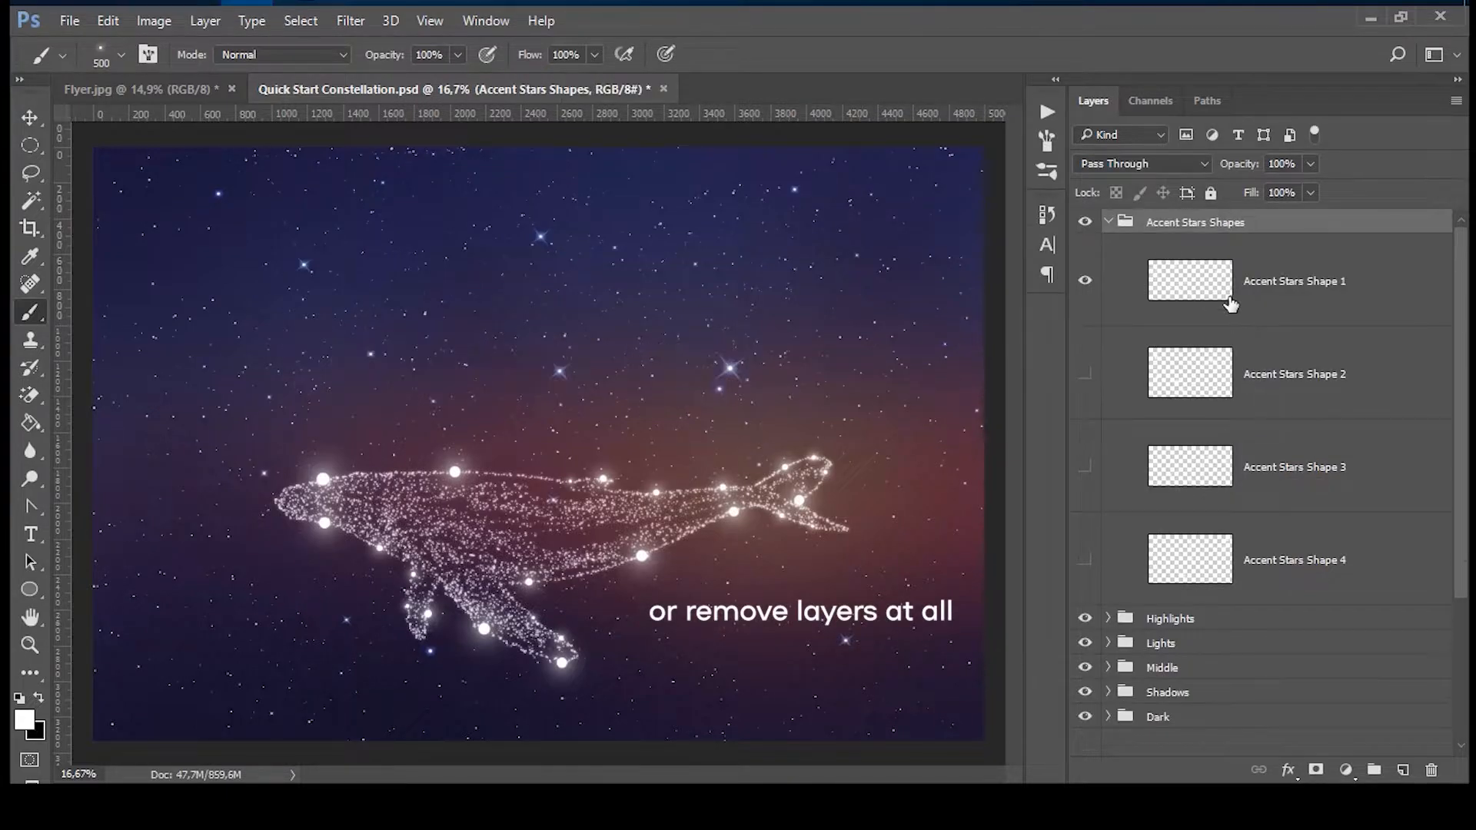
scroll(1253, 659, down, 3)
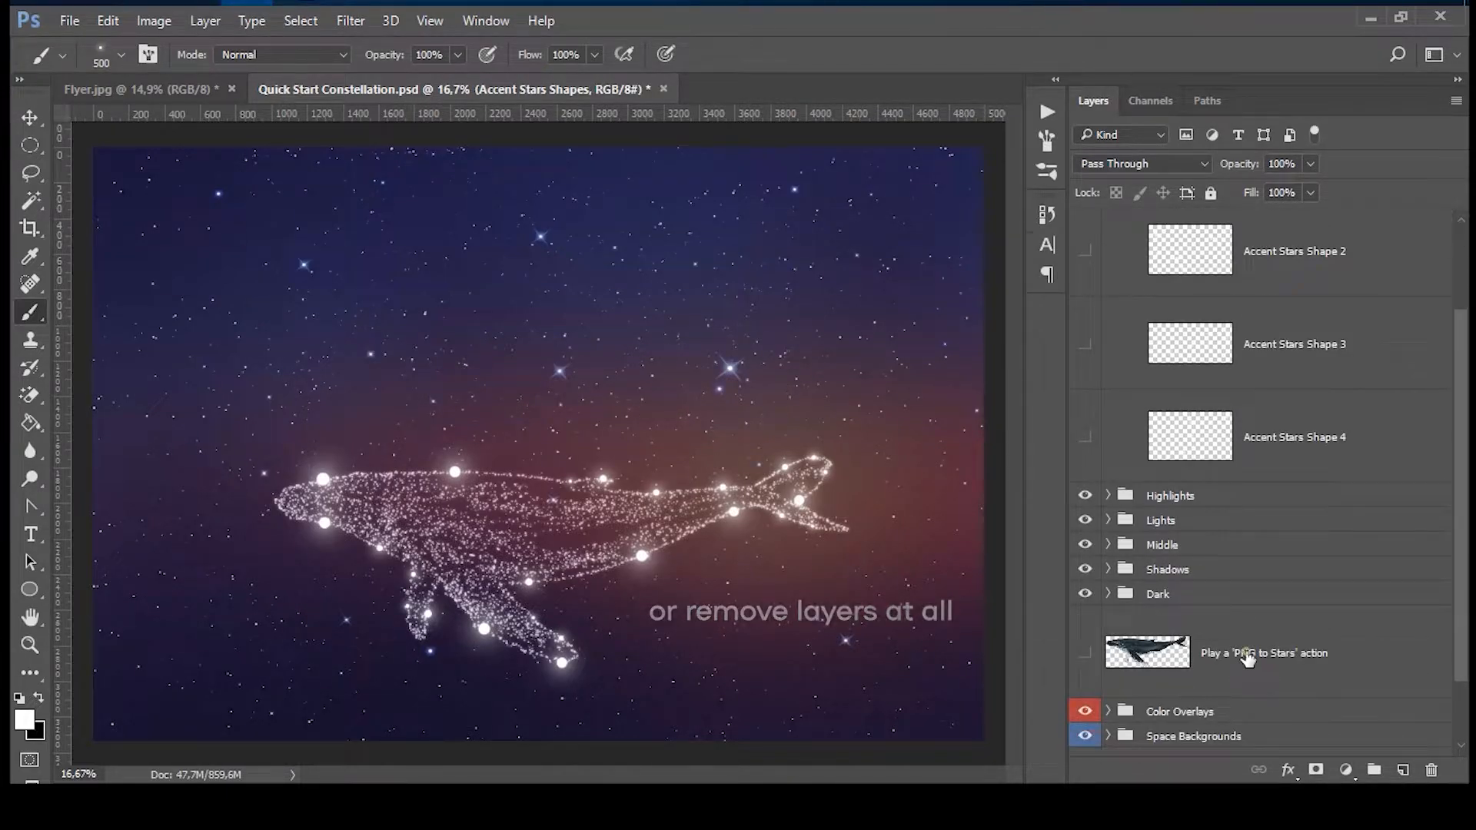
key(Delete)
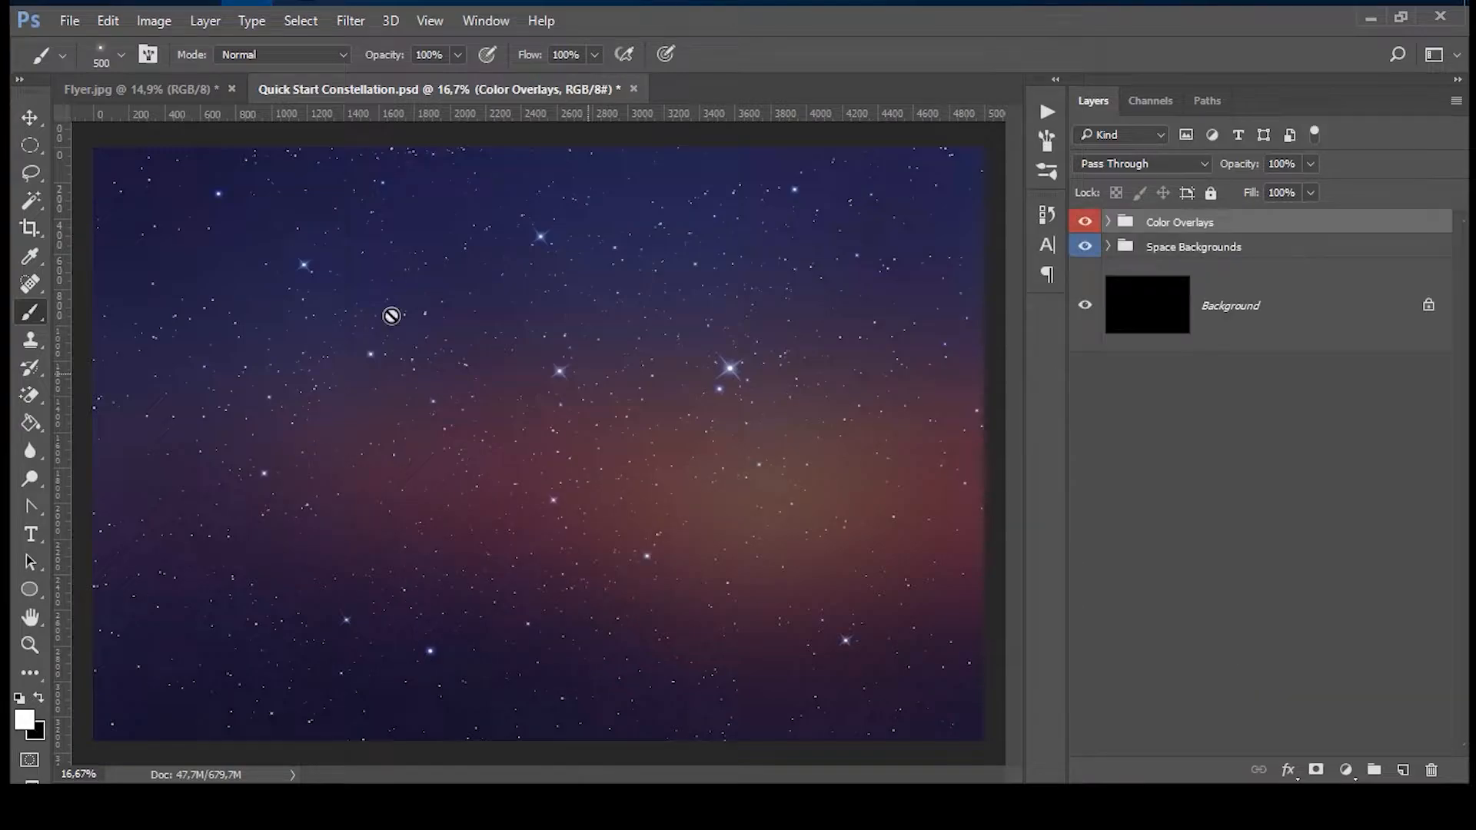
Step: Collapse the Color Overlays group and place the fractal-2133856 image on a new layer above it
click(31, 117)
click(586, 421)
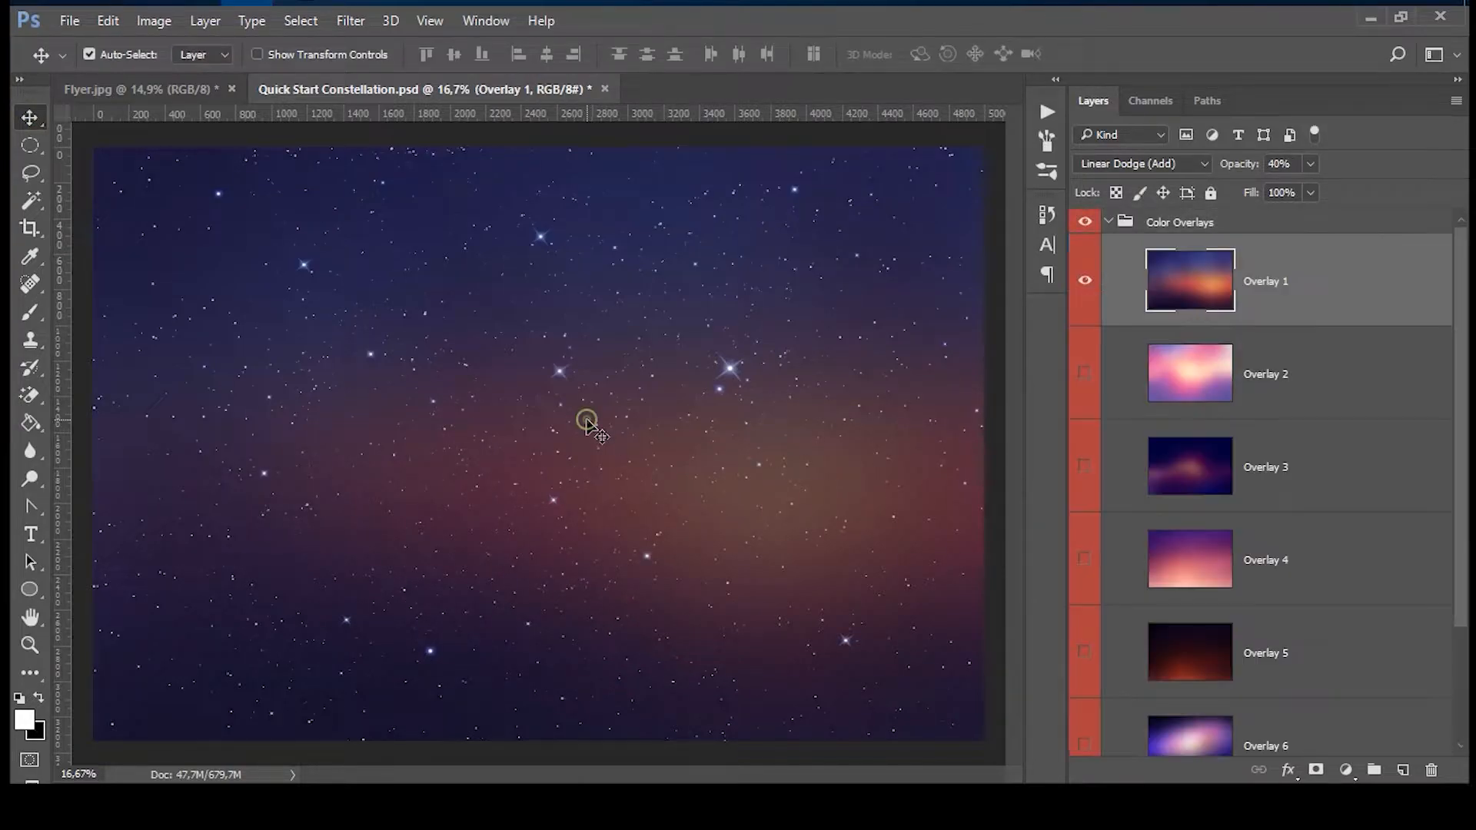
click(1124, 222)
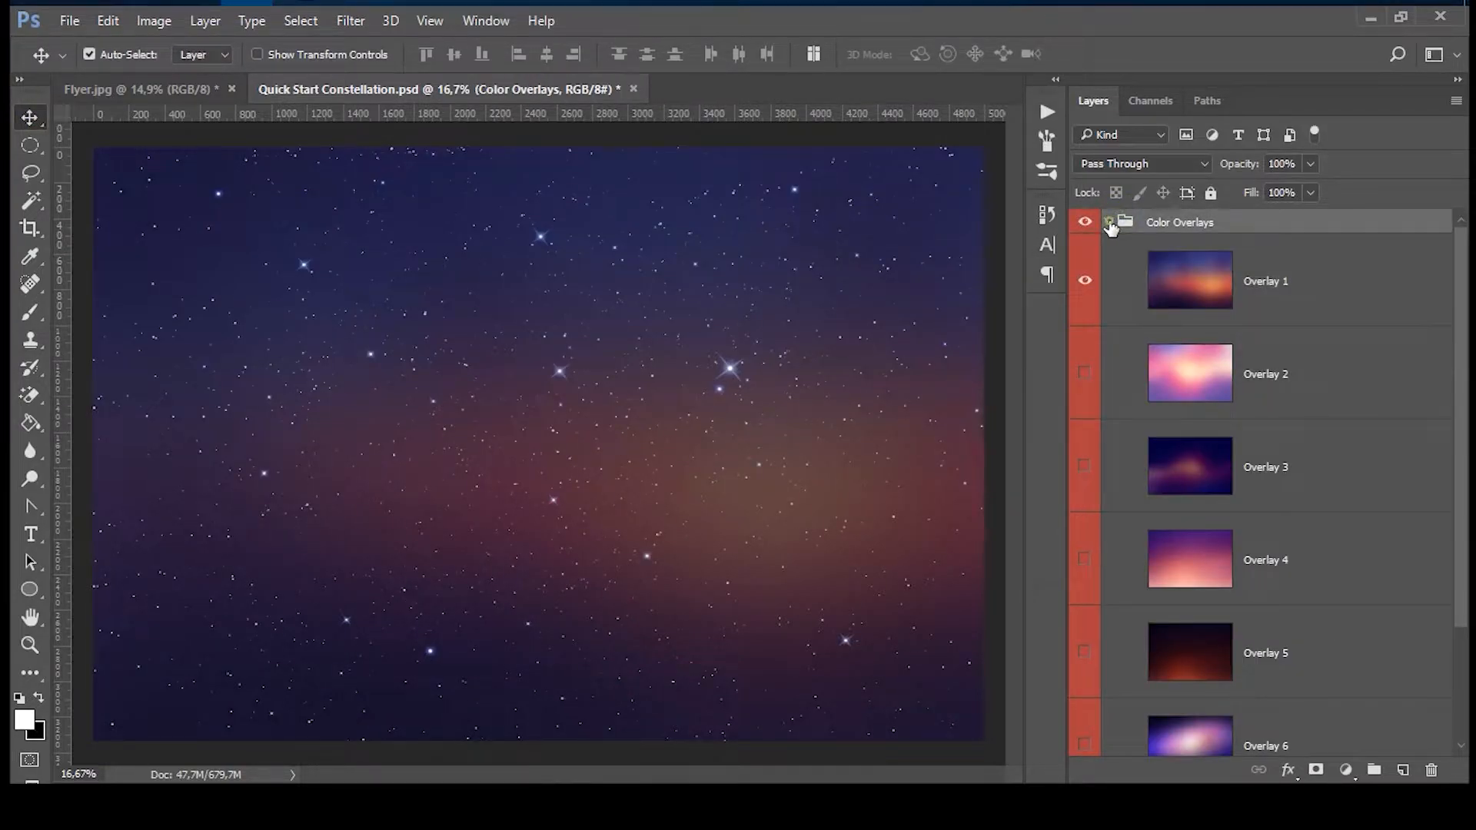
click(1108, 222)
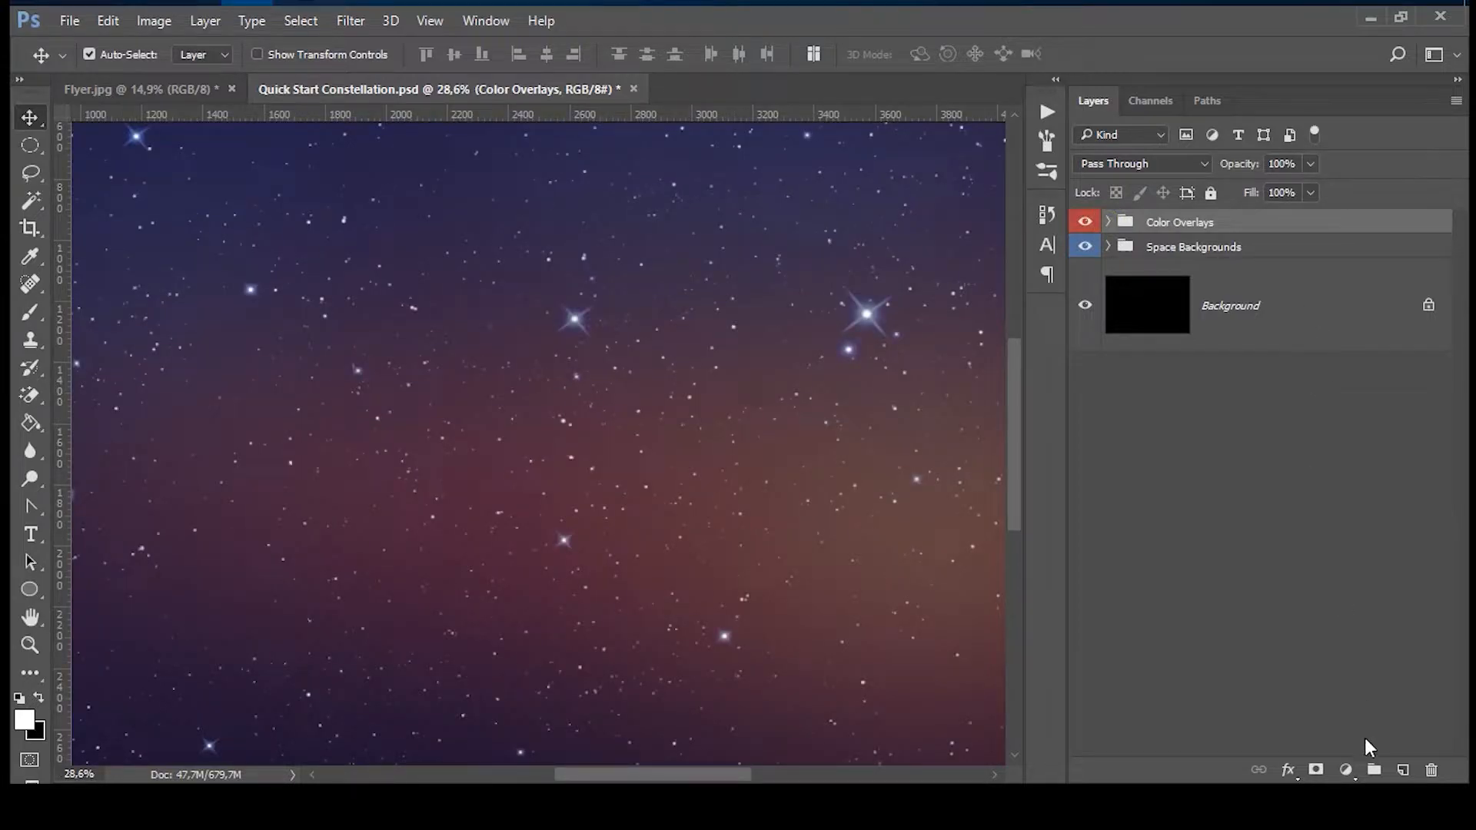
click(1401, 770)
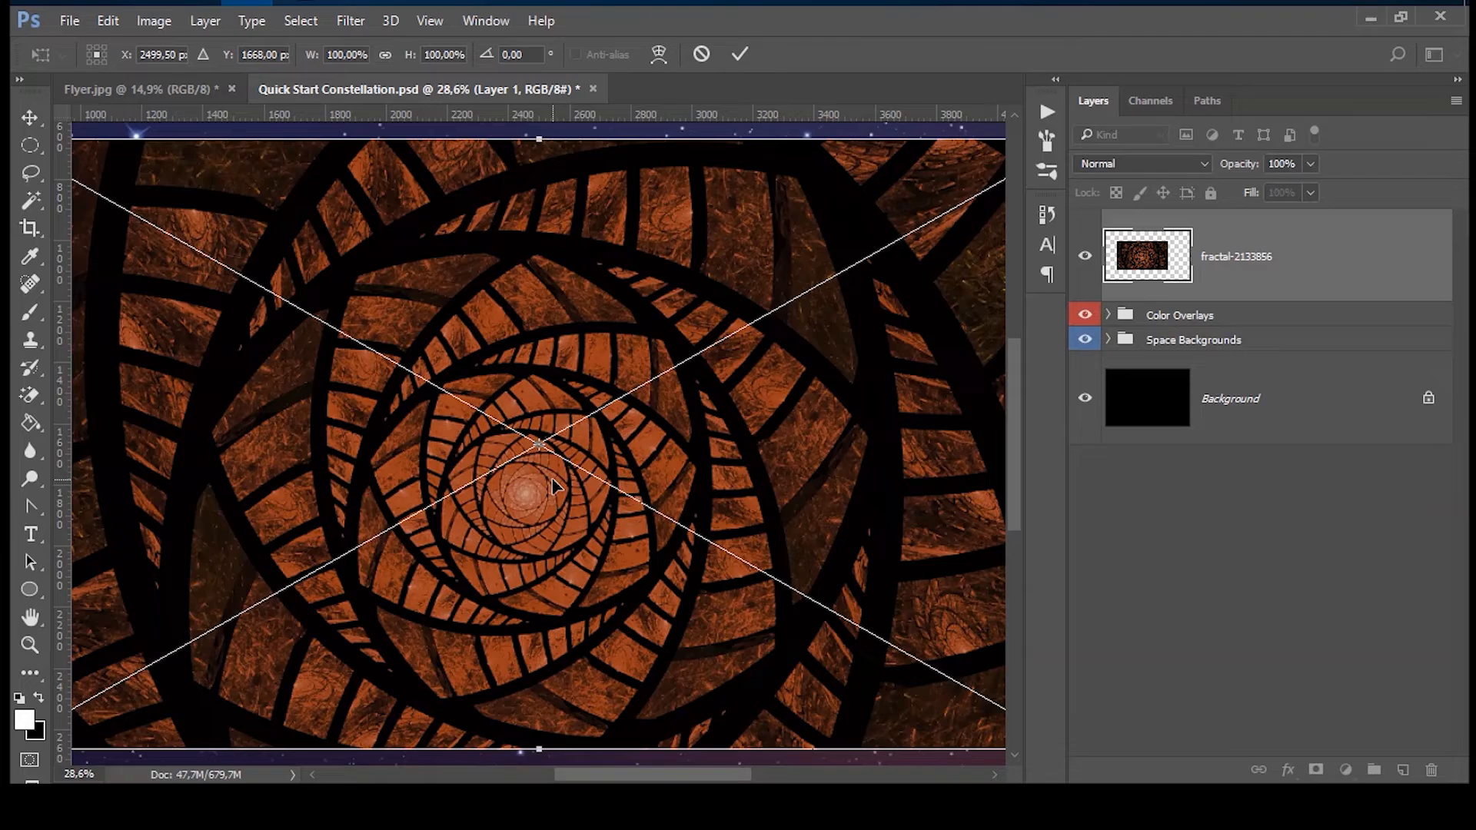
scroll(554, 487, down, 3)
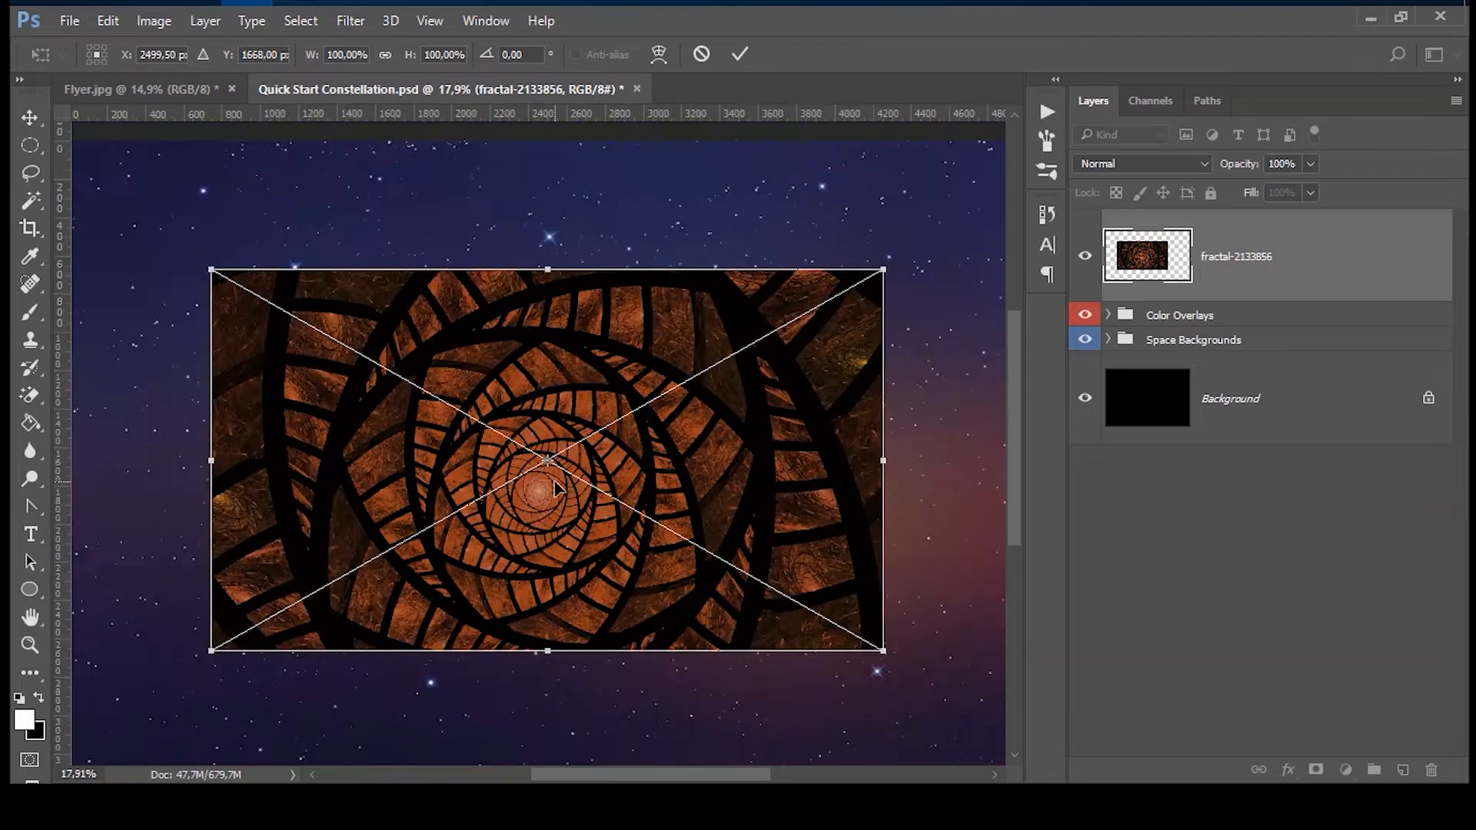
click(742, 54)
Step: Make a circular selection over the fractal's spiral and shift it in Quick Mask to centre it at X 2453.5 px, Y 1840.5 px
click(30, 146)
mouse_move(400, 329)
mouse_down()
mouse_move(485, 419)
mouse_move(768, 646)
mouse_up()
scroll(569, 500, up, 3)
key(q)
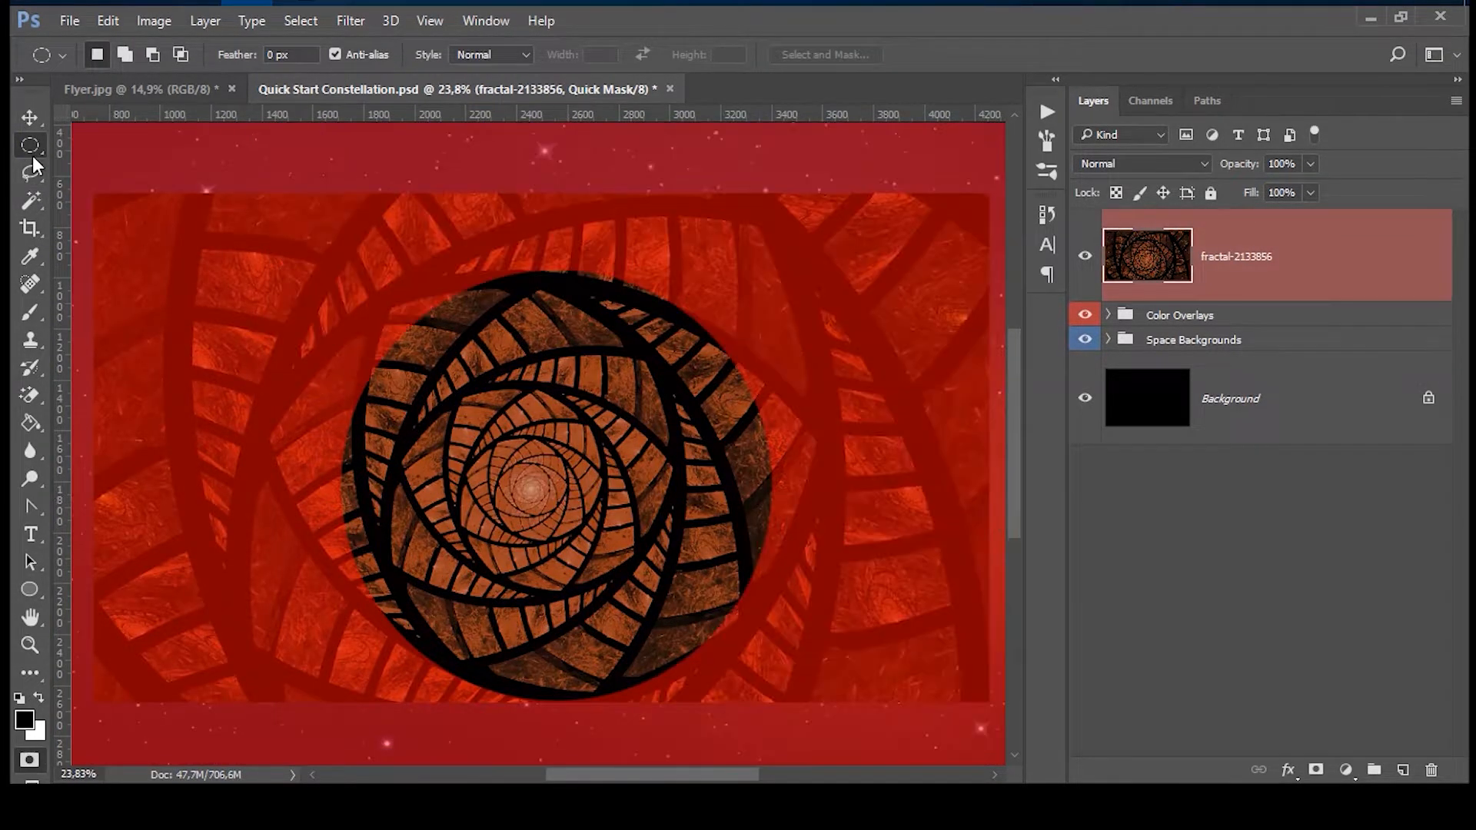
key(ctrl+t)
drag(638, 534, 611, 538)
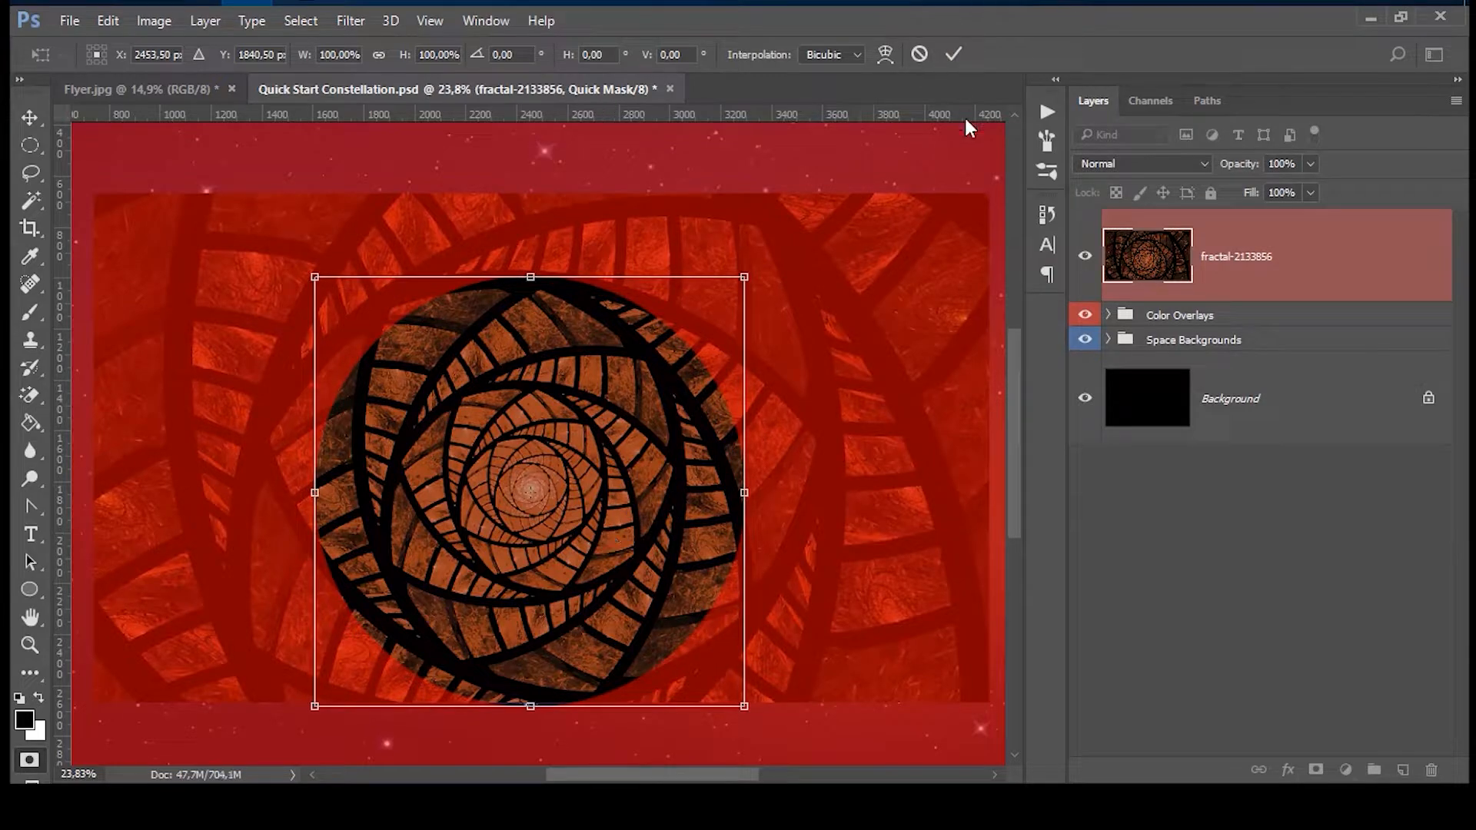
click(953, 55)
Step: Leave Quick Mask, invert the circular selection, delete the fractal outside the circle and deselect
key(q)
key(ctrl+shift+i)
key(Delete)
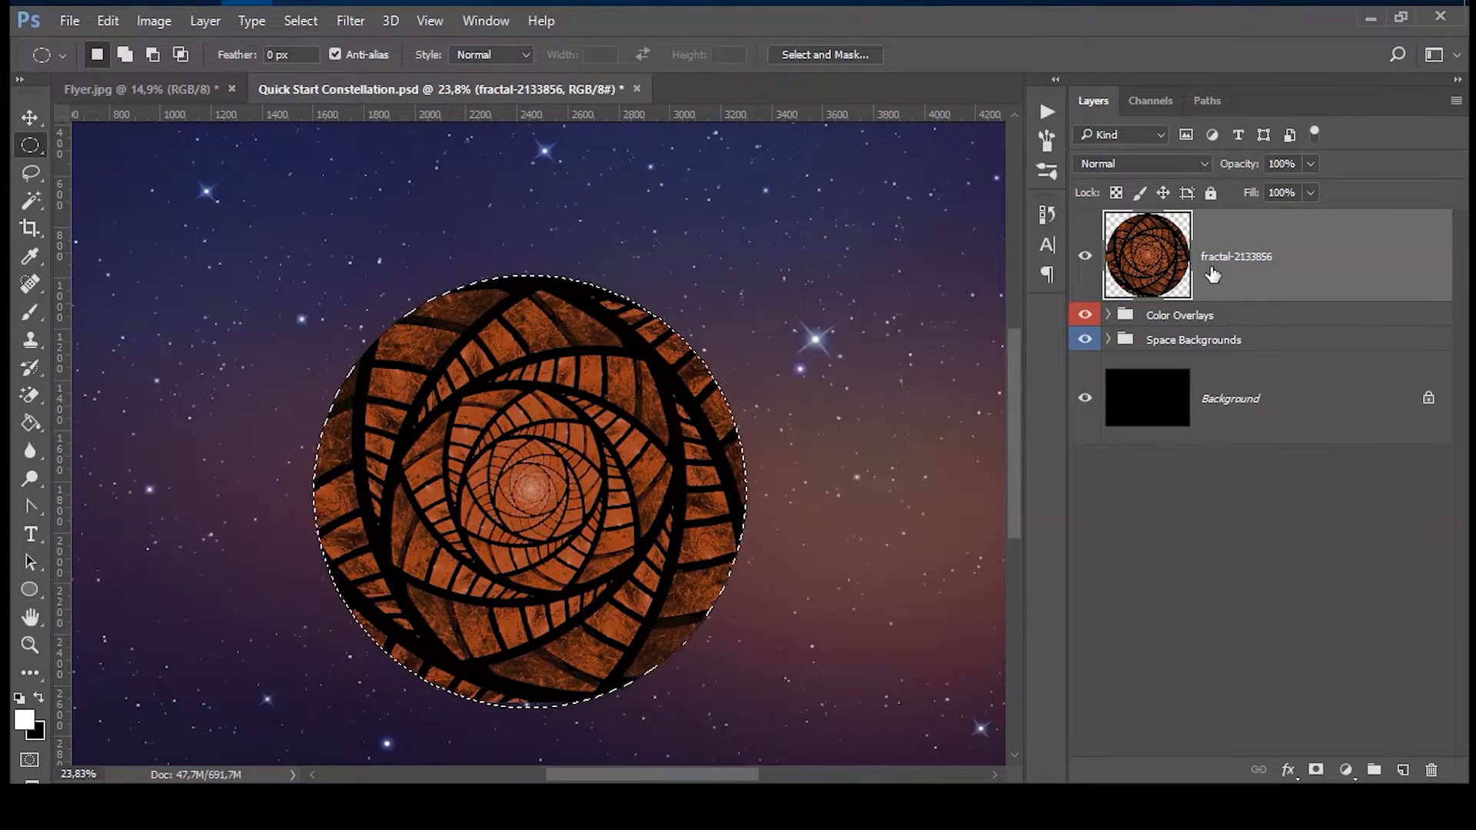
key(ctrl+d)
Step: Play the PNG to Stars - Soft action on the circular fractal layer
click(1048, 112)
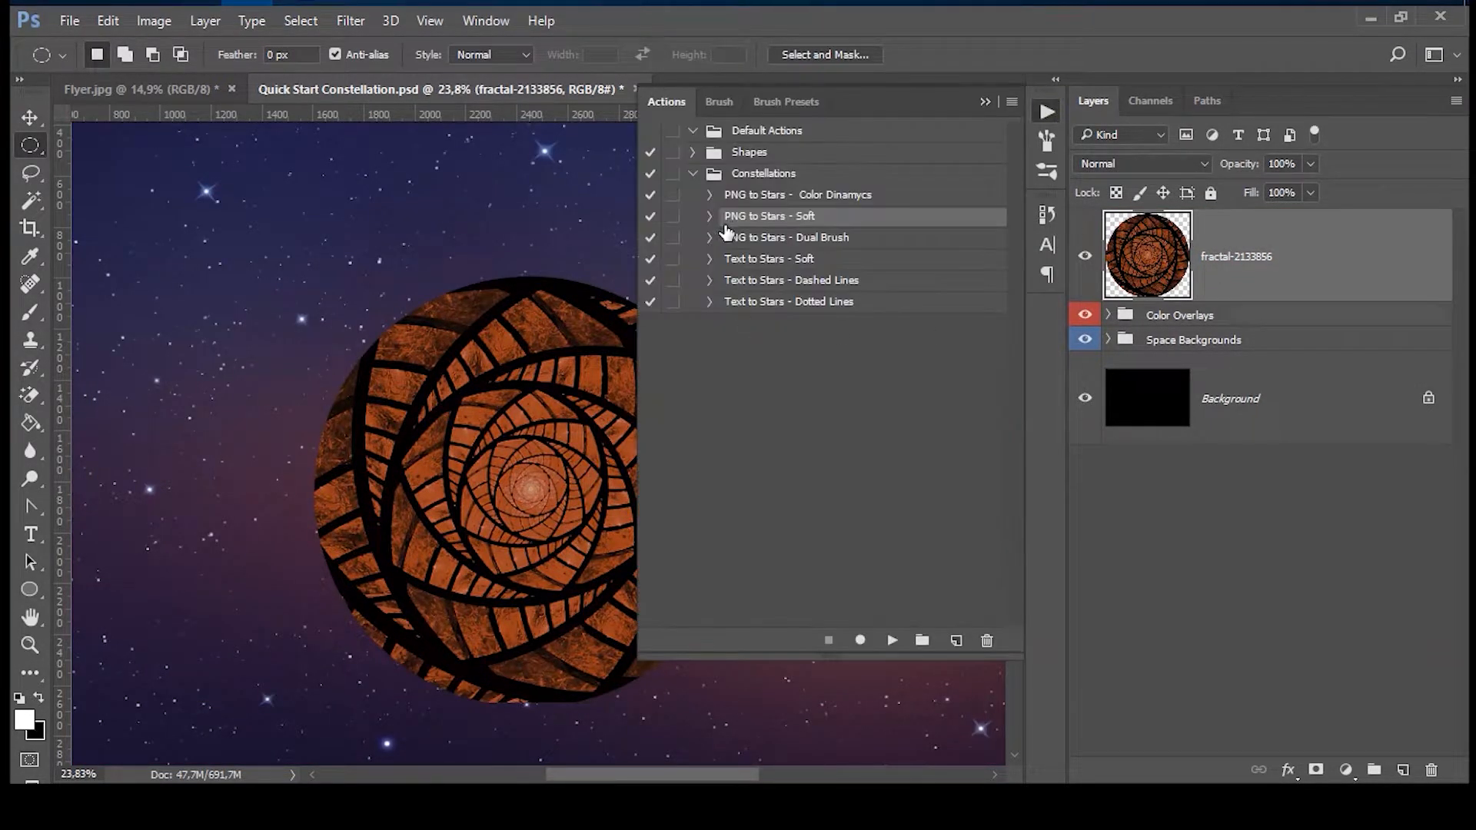
click(892, 639)
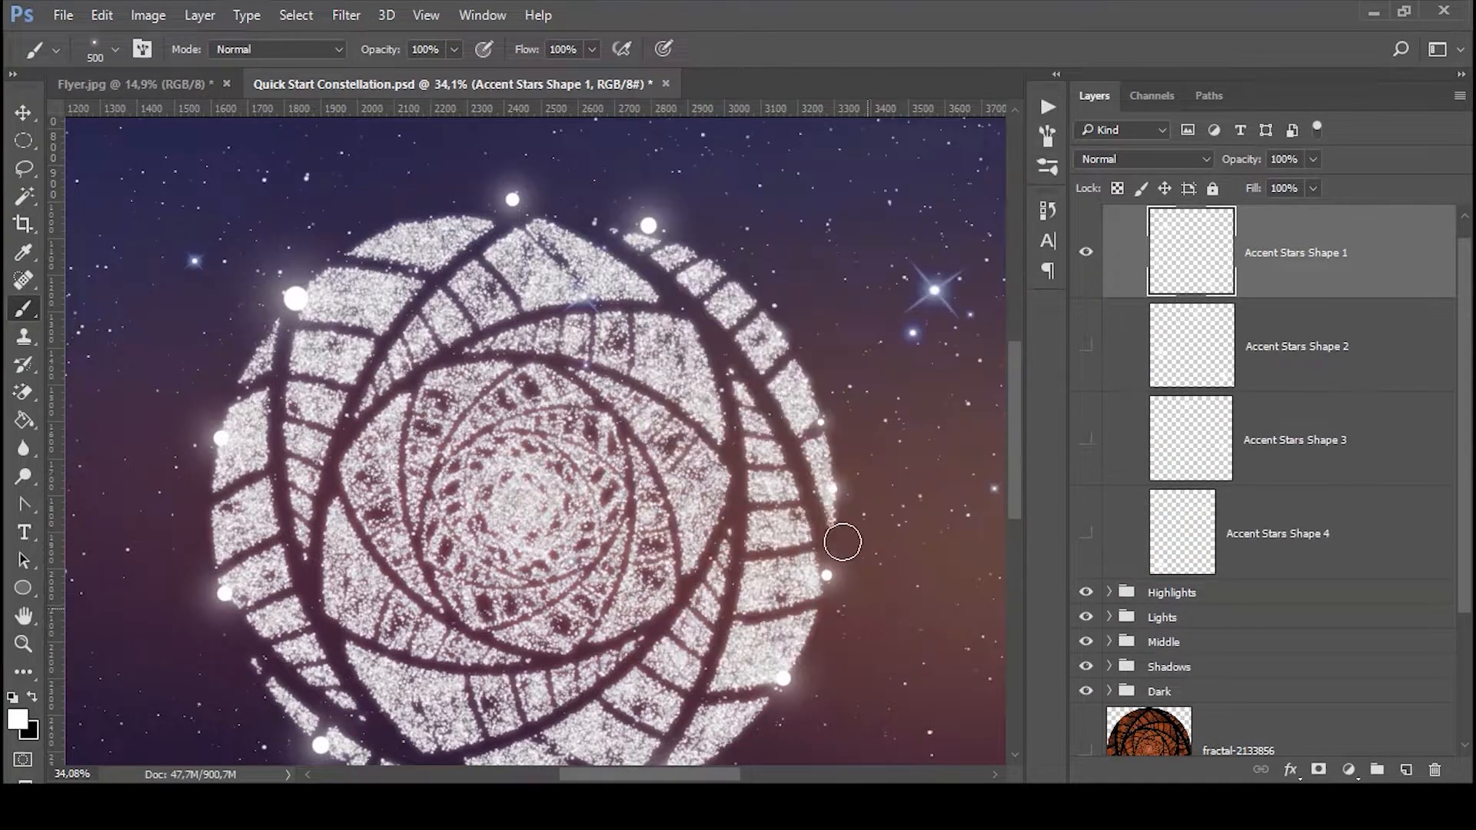
Step: Preview the accent star shapes on the fractal one at a time and leave Accent Stars Shape 1 shown
drag(669, 774, 712, 774)
scroll(1114, 237, up, 1)
click(1086, 282)
click(1086, 282)
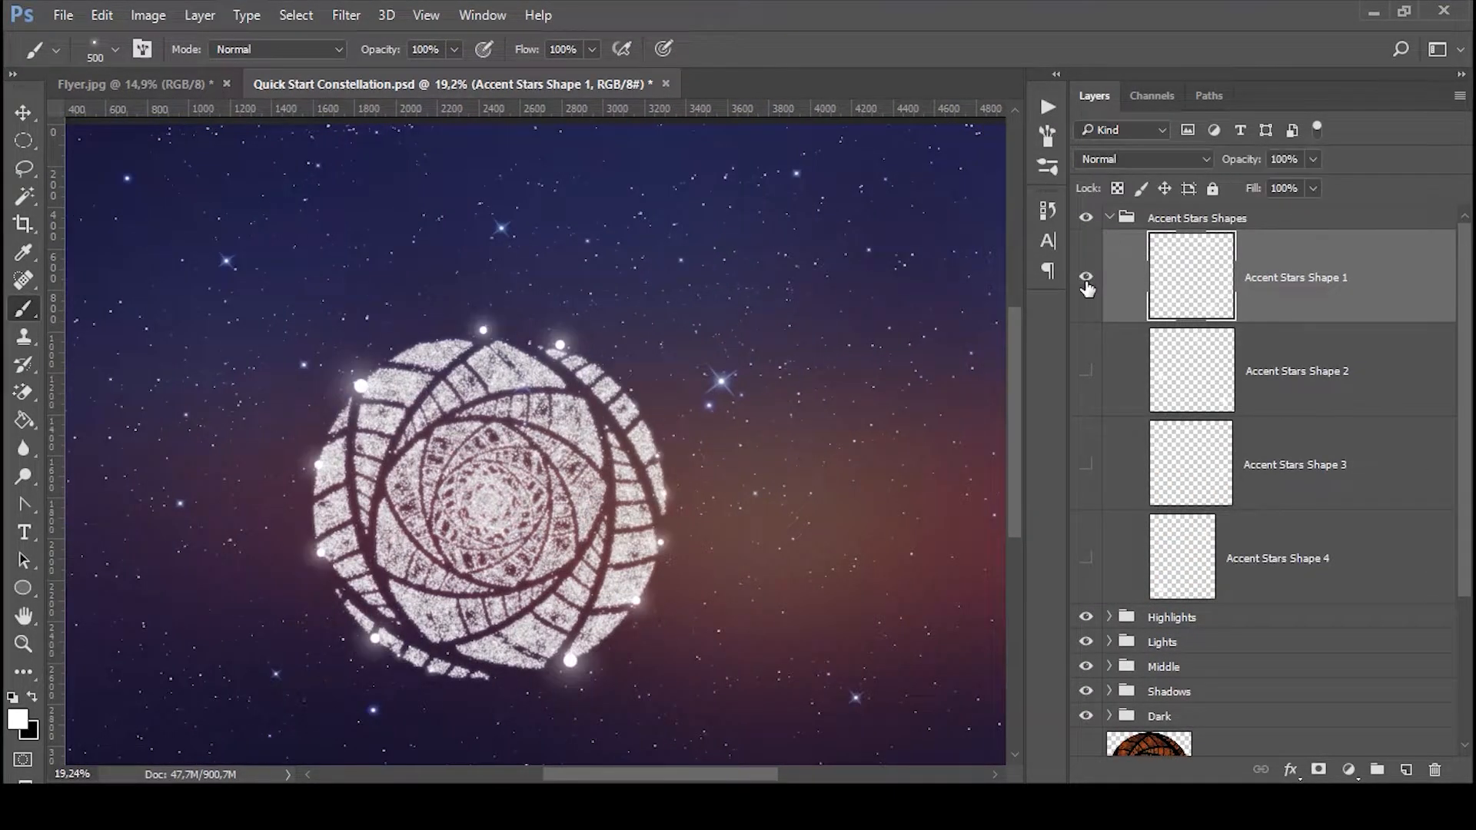
click(1086, 282)
click(1082, 467)
click(1082, 467)
click(1079, 562)
click(1080, 562)
click(1086, 277)
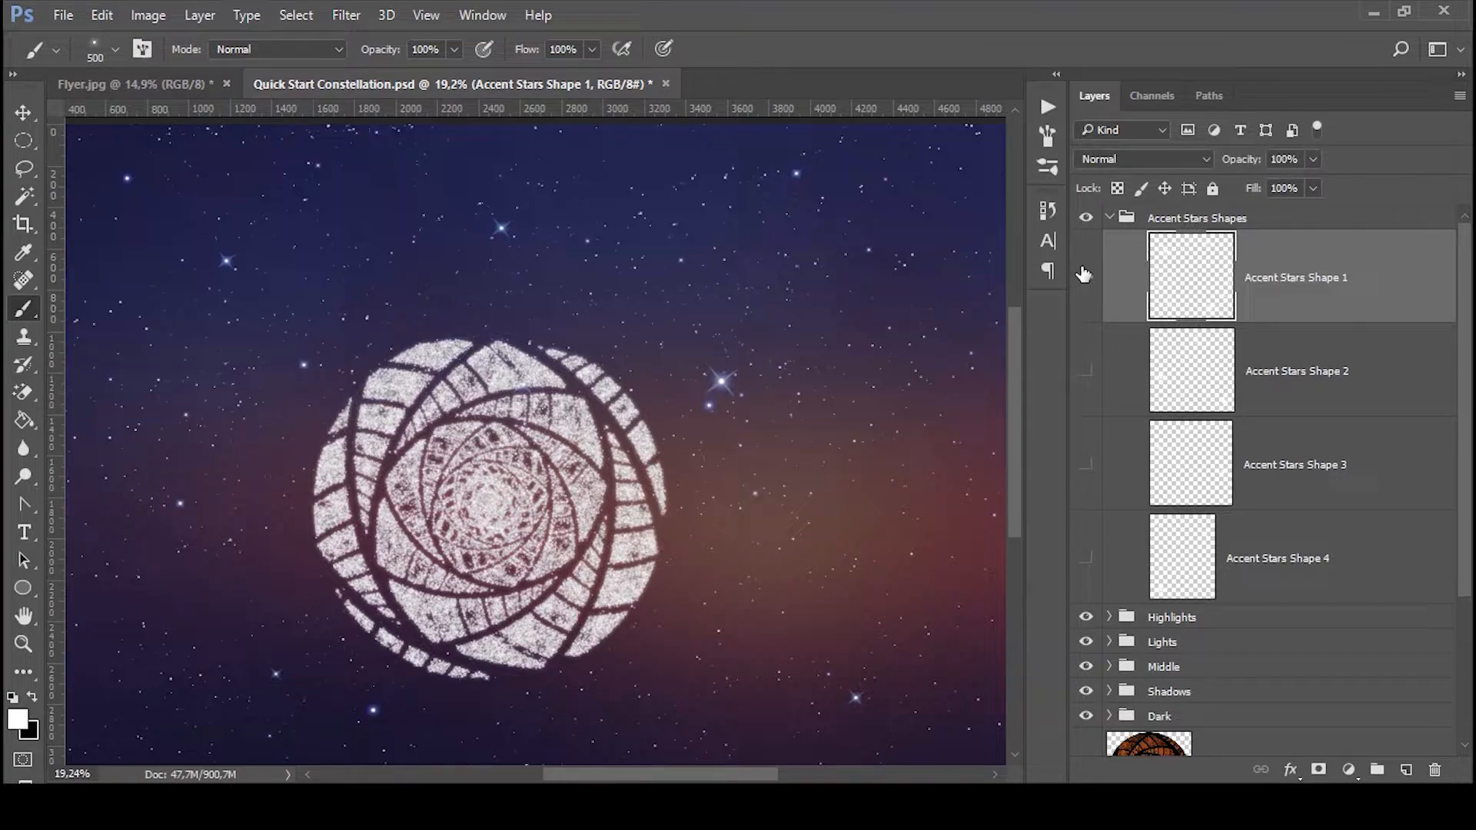
Step: Collapse the Accent Stars Shapes group and keep only the Highlights and Lights star groups shown, hiding Middle, Shadows and Dark
click(1109, 219)
drag(1085, 243, 1089, 341)
click(1088, 341)
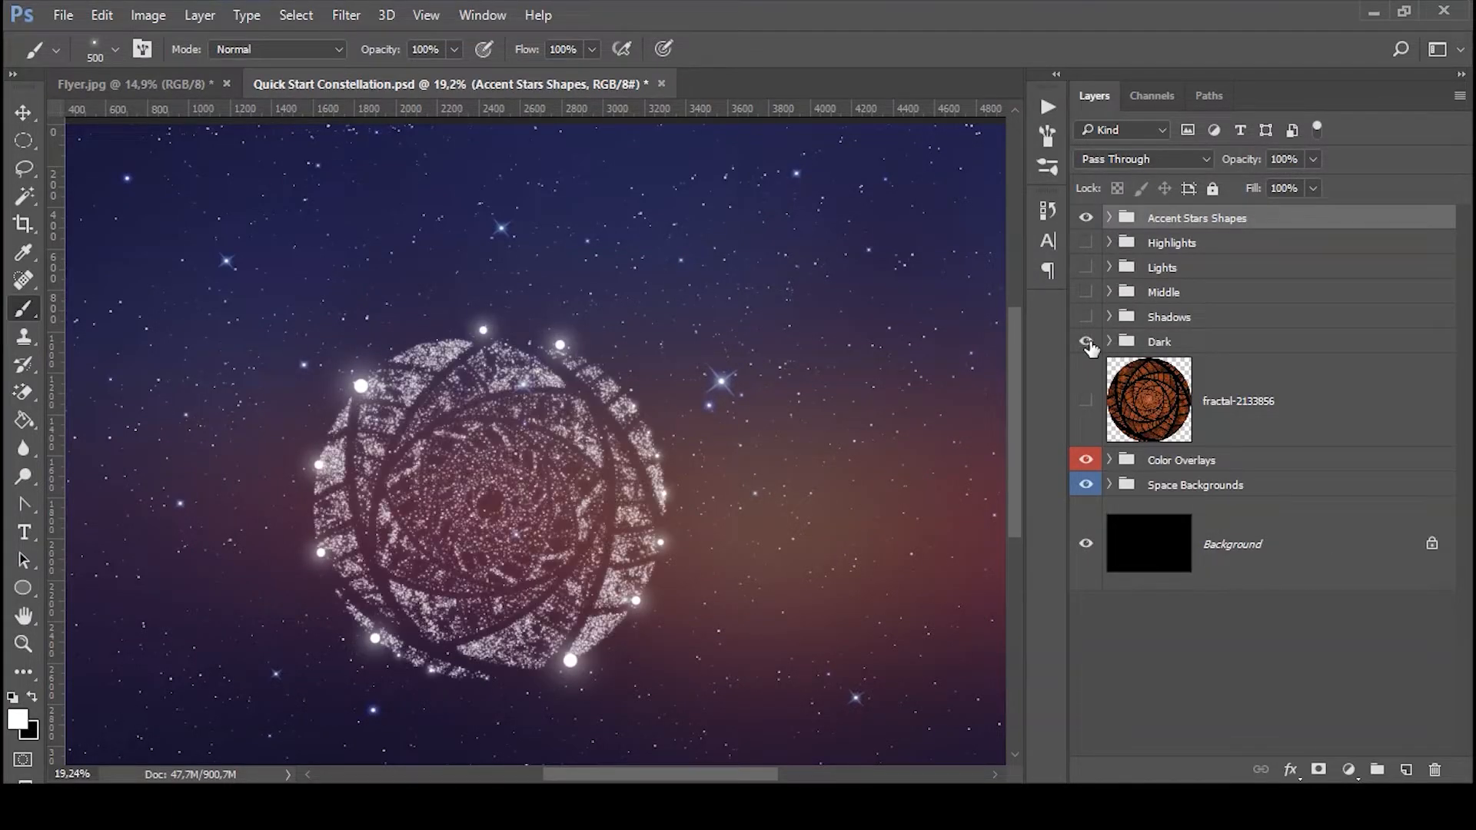
click(1088, 341)
click(1085, 316)
click(1085, 317)
click(1085, 266)
click(1086, 341)
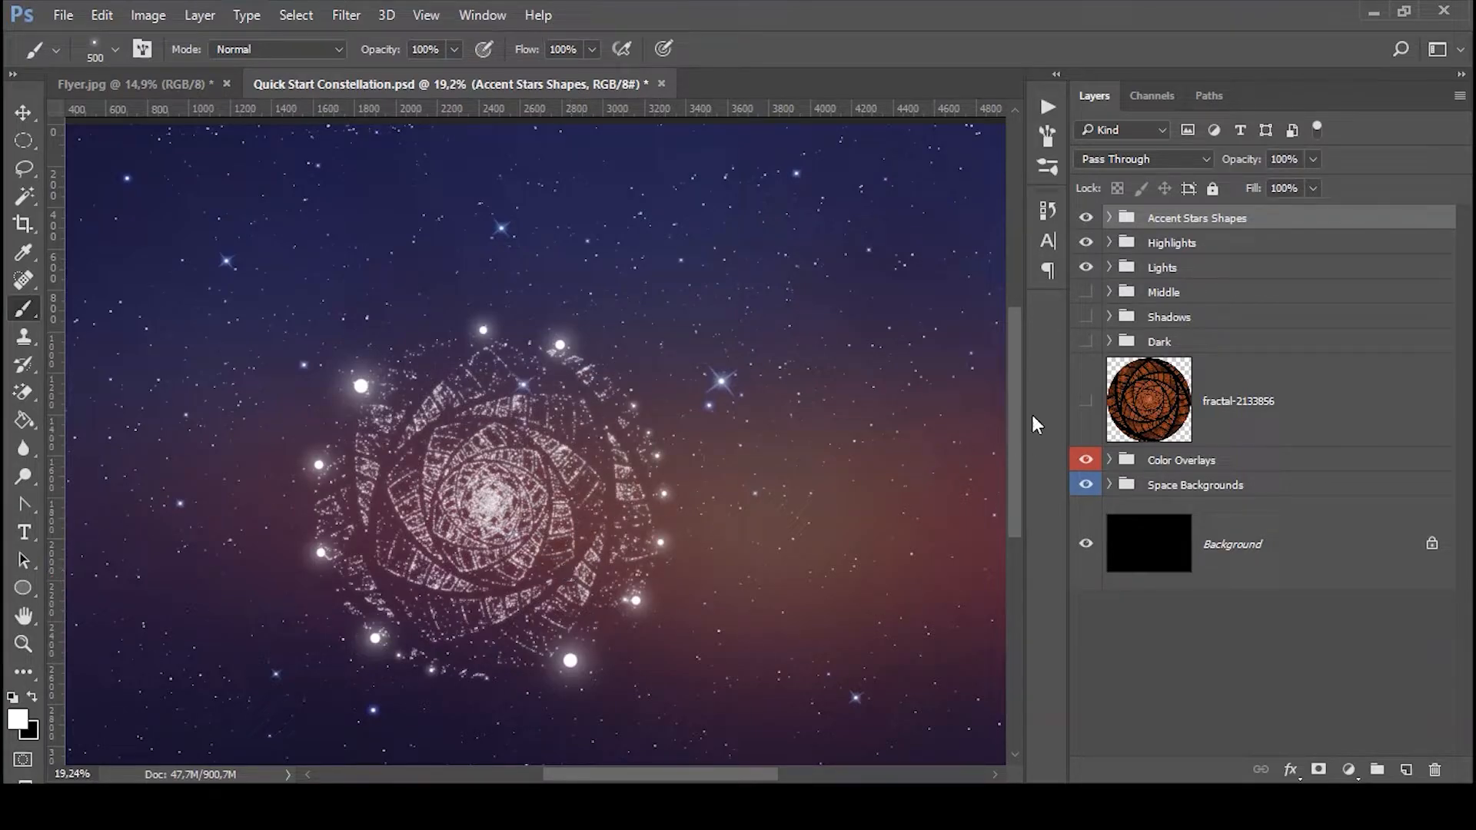
mouse_move(1019, 368)
mouse_down()
mouse_move(1006, 403)
mouse_move(1007, 386)
mouse_up()
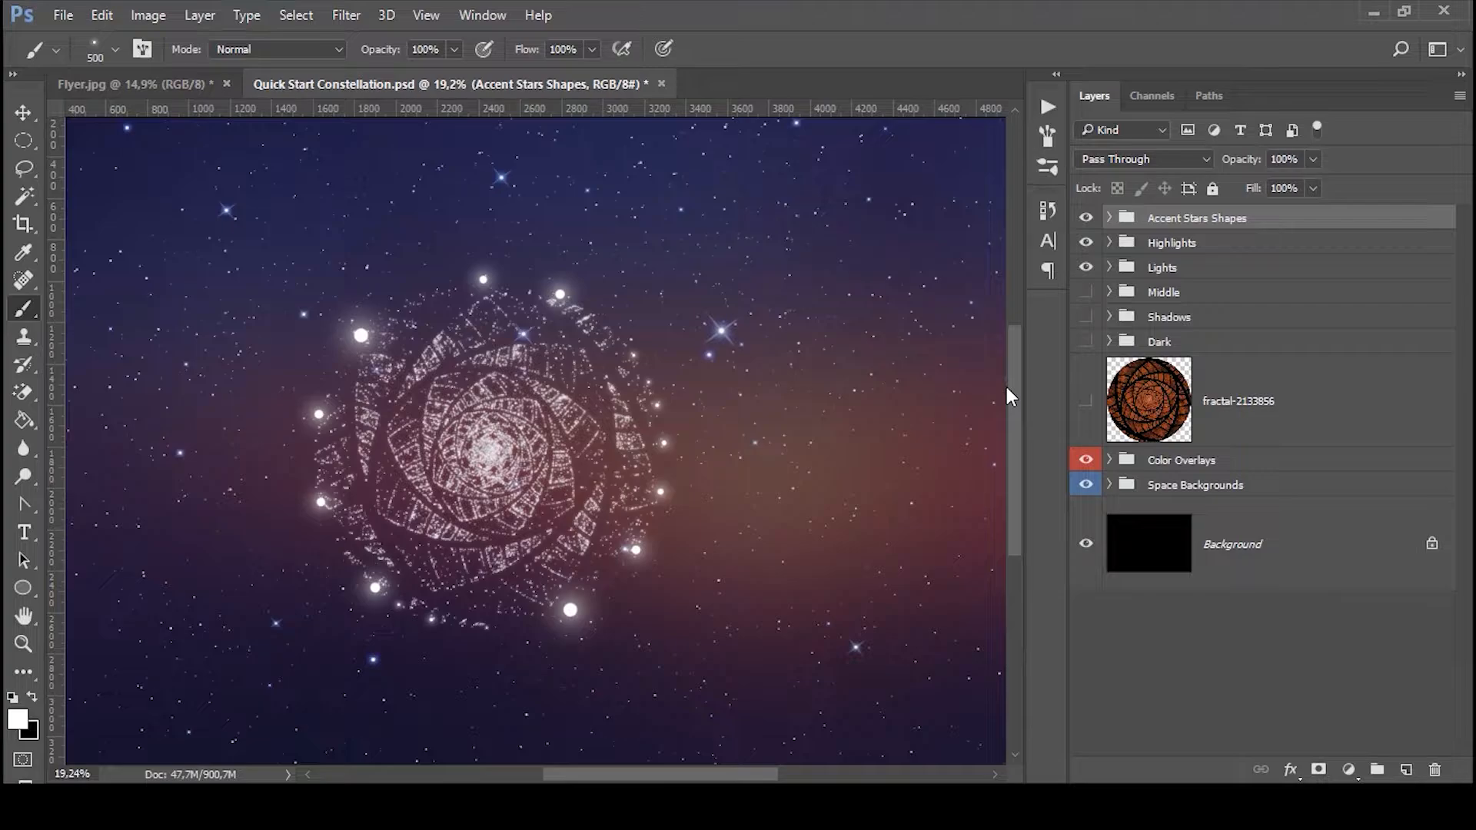
Step: Group all fractal star groups together with the fractal-2133856 layer and hide the group
shift+click(1222, 392)
key(ctrl+g)
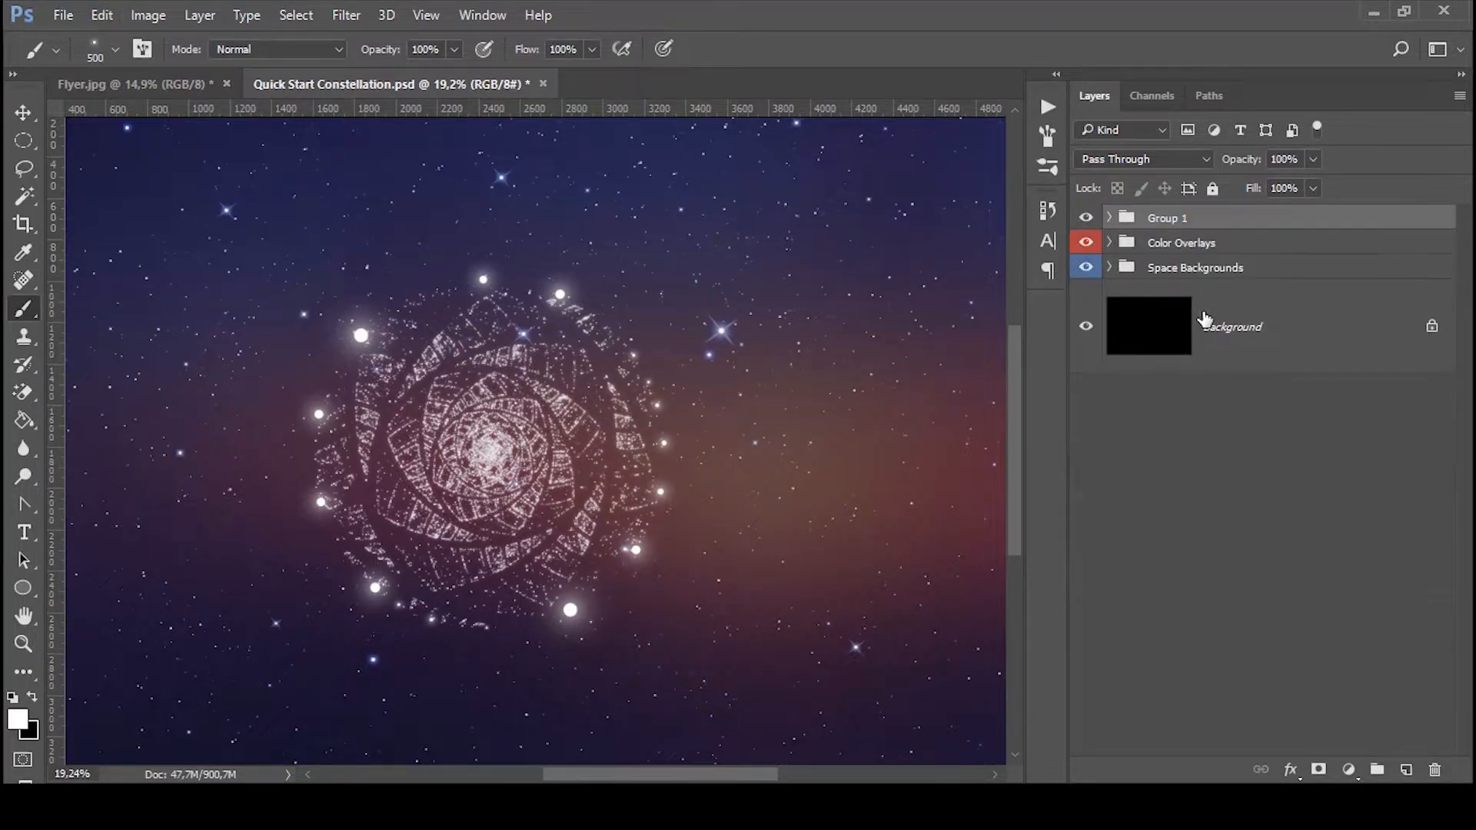
click(1086, 219)
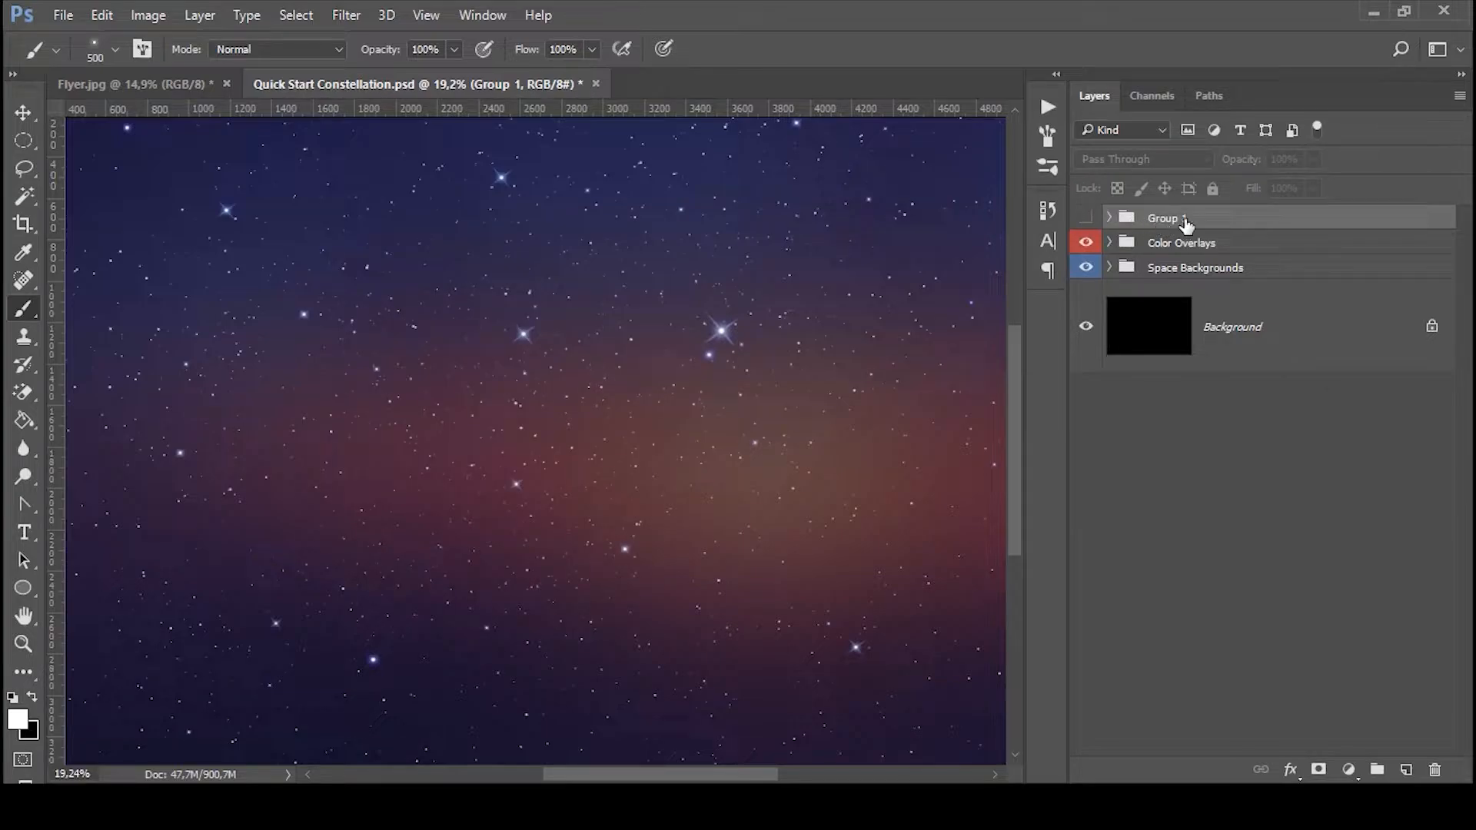
Step: Place the Pisces fish image on a new layer above Group 1 and scale it up to about 360.7%
click(1405, 769)
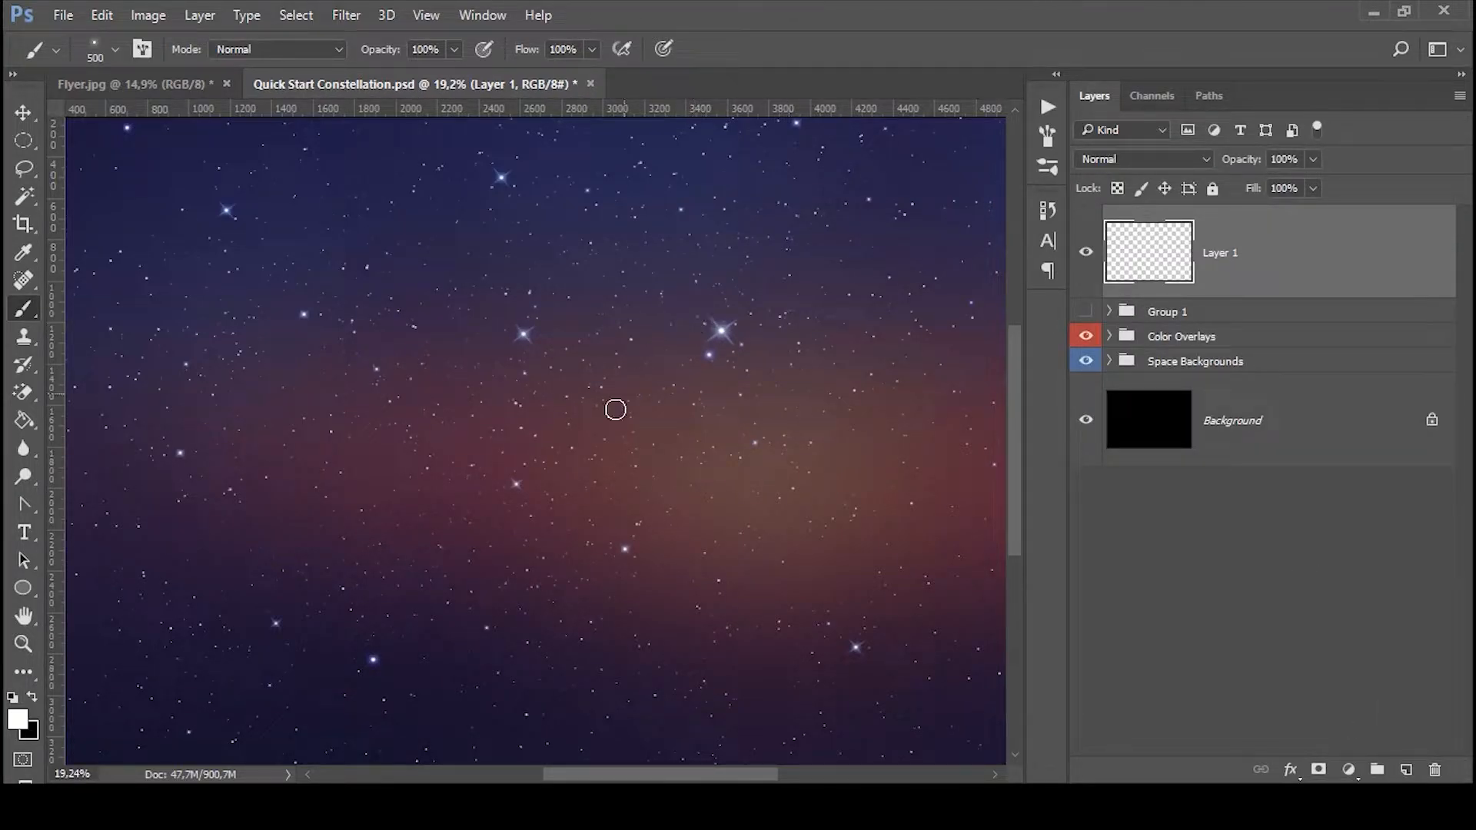
drag(601, 420, 501, 379)
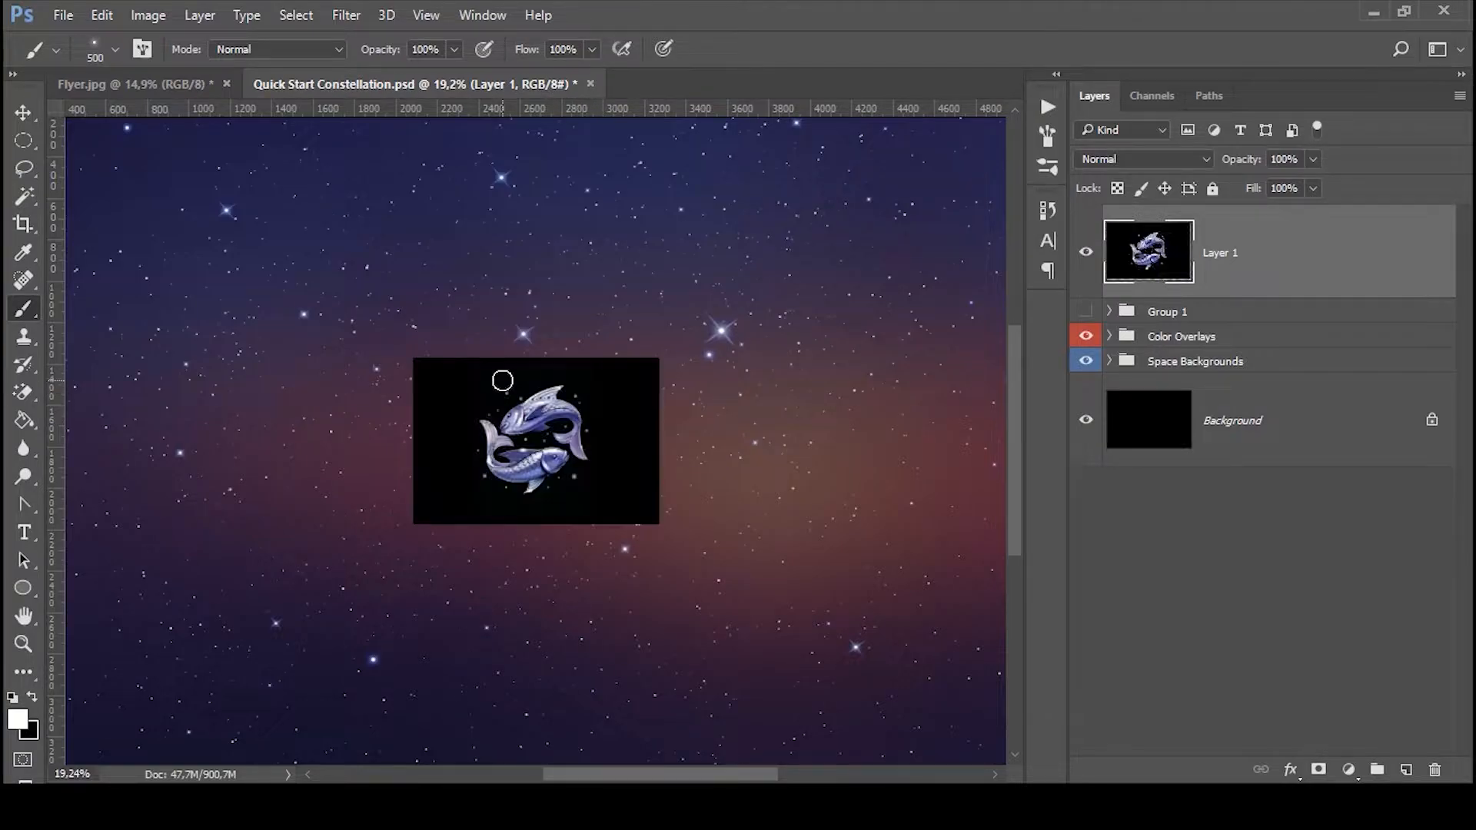
key(ctrl+t)
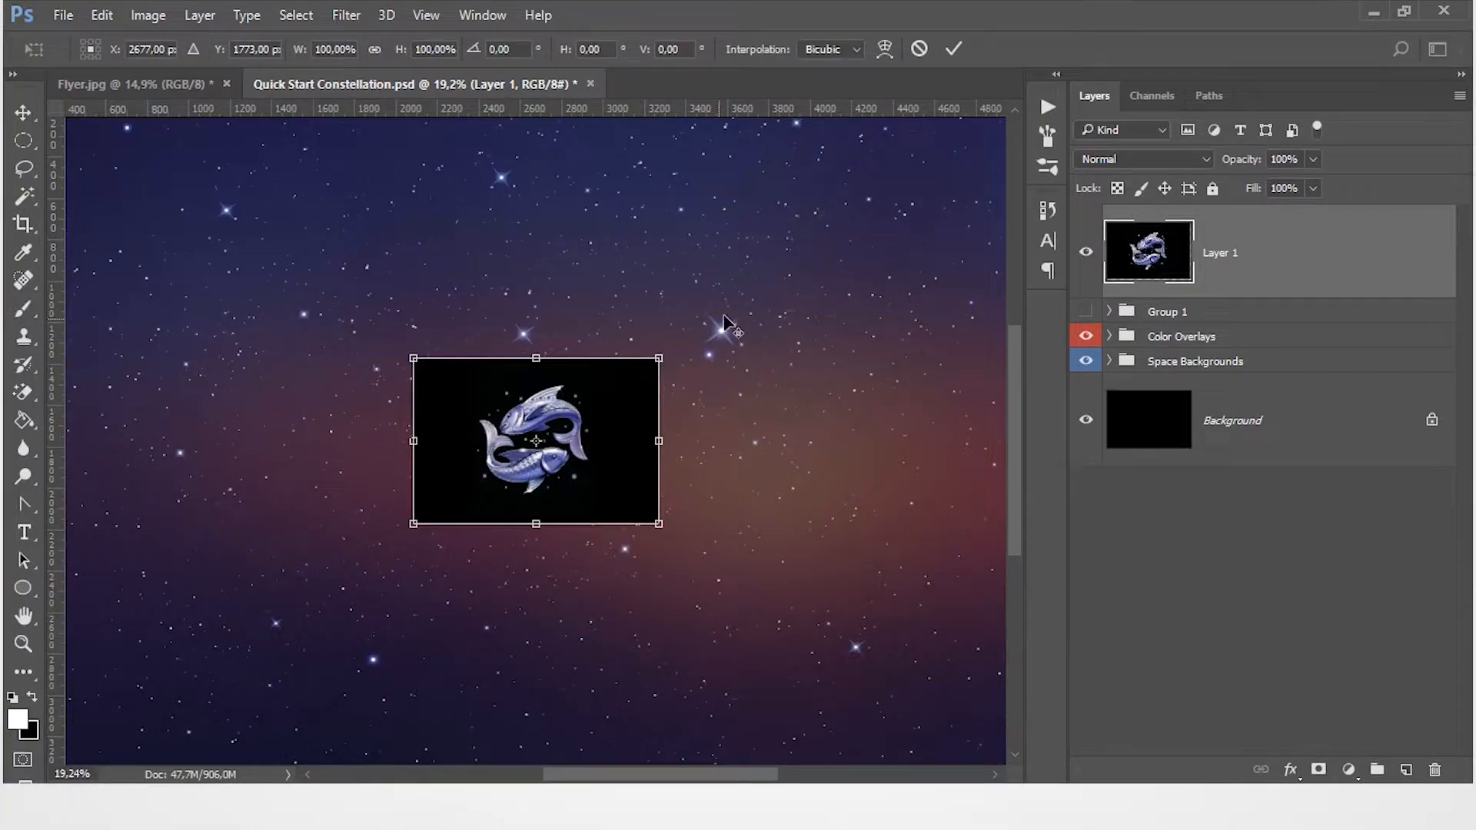
drag(666, 354, 980, 143)
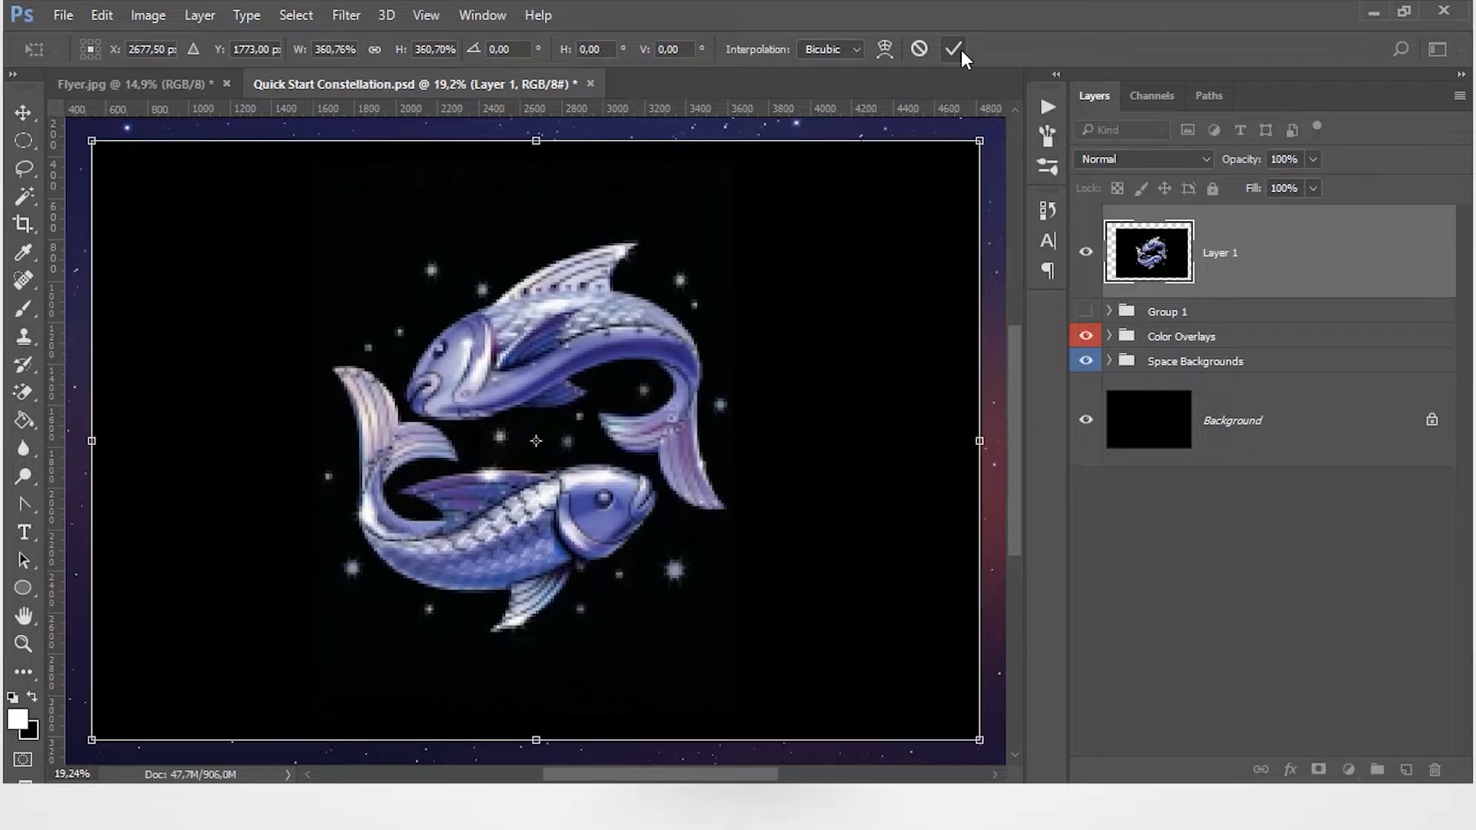
click(953, 49)
Step: Erase the black background around the two fish with the Magic Eraser at tolerance 32
key(b)
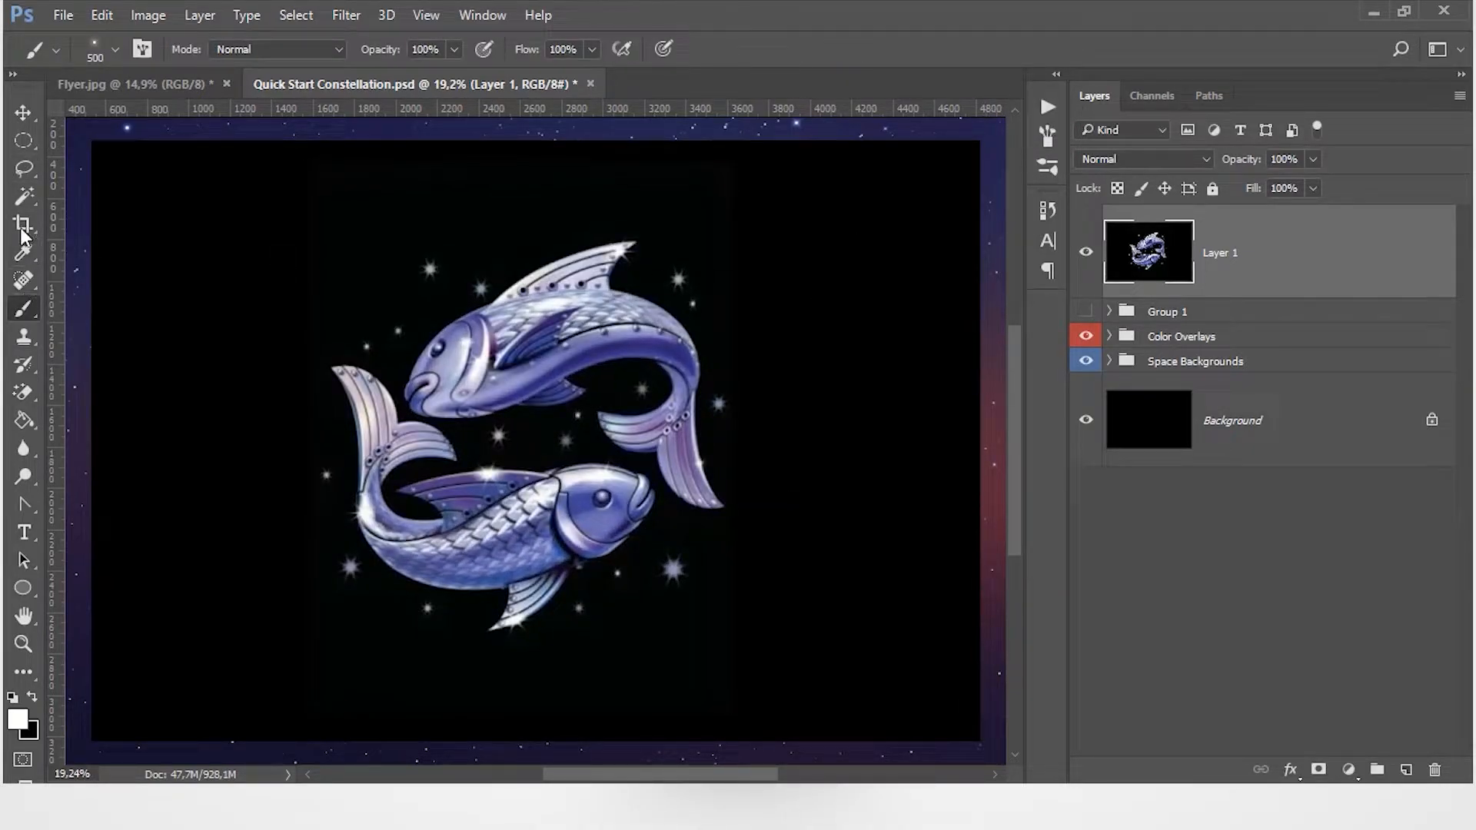
click(23, 392)
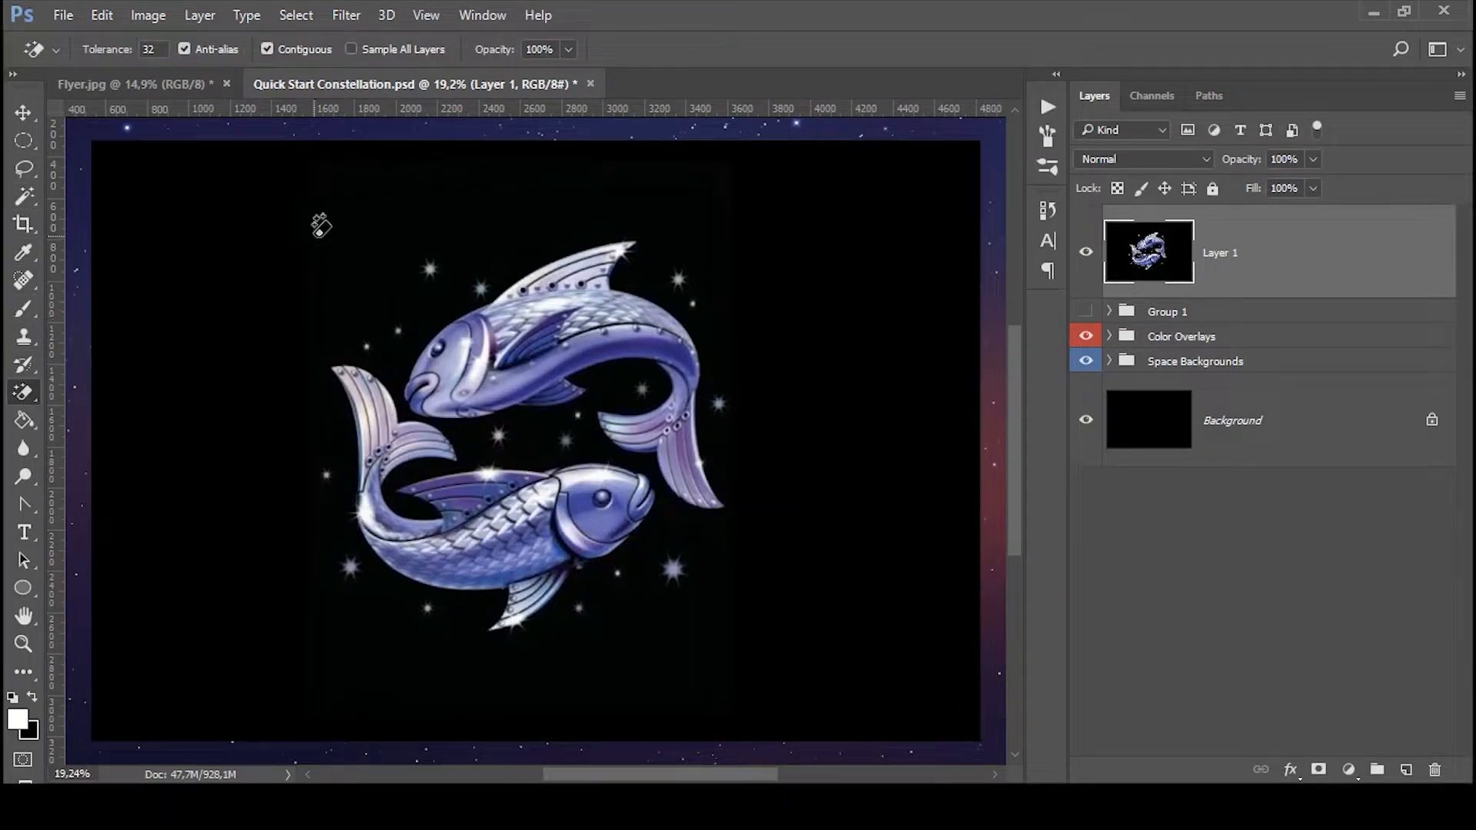
click(405, 374)
Step: Try to play the PNG to Stars - Dual Brush action on the fish layer
click(1047, 106)
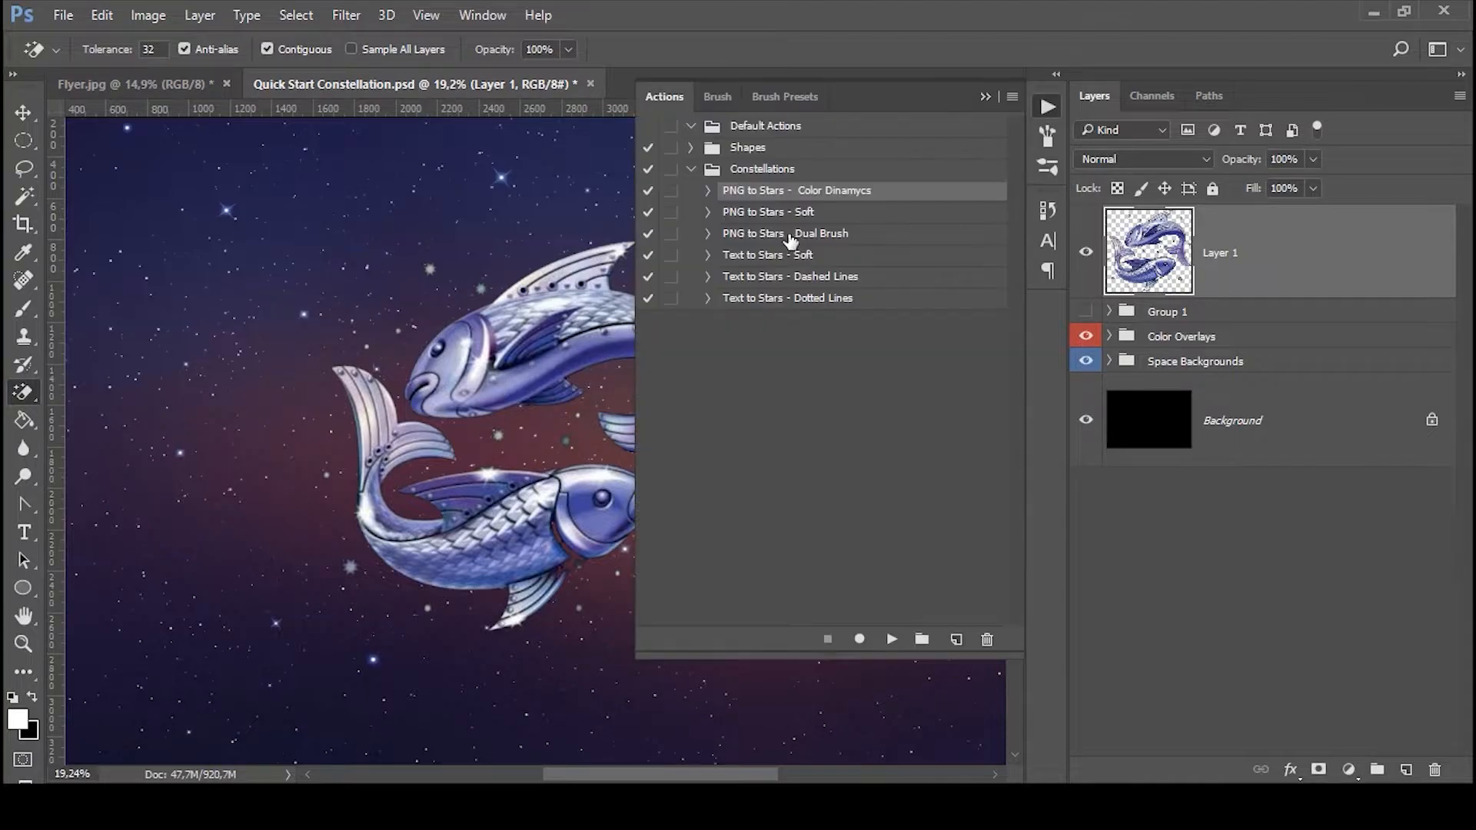
click(745, 215)
click(732, 235)
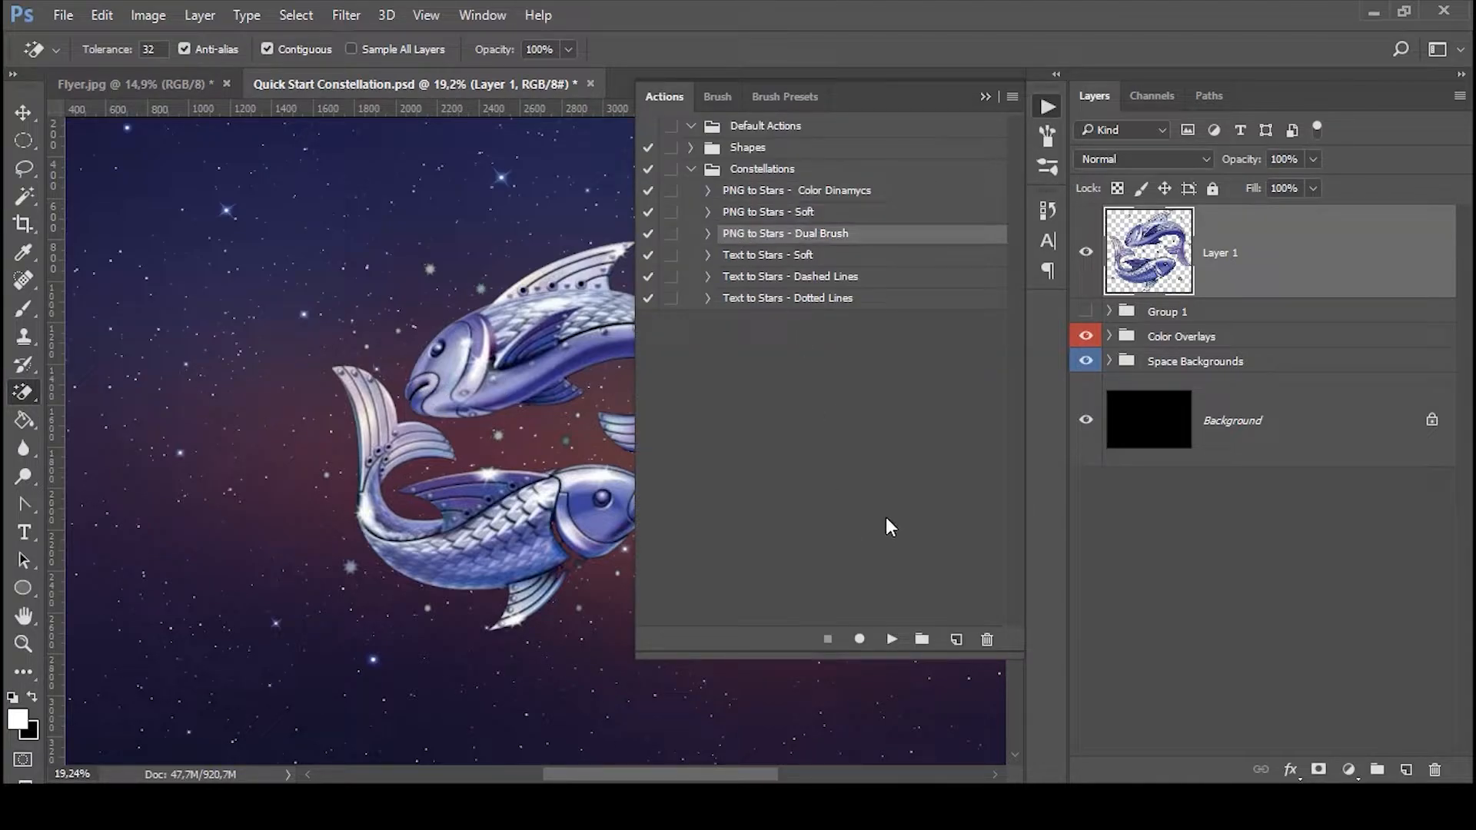
click(892, 638)
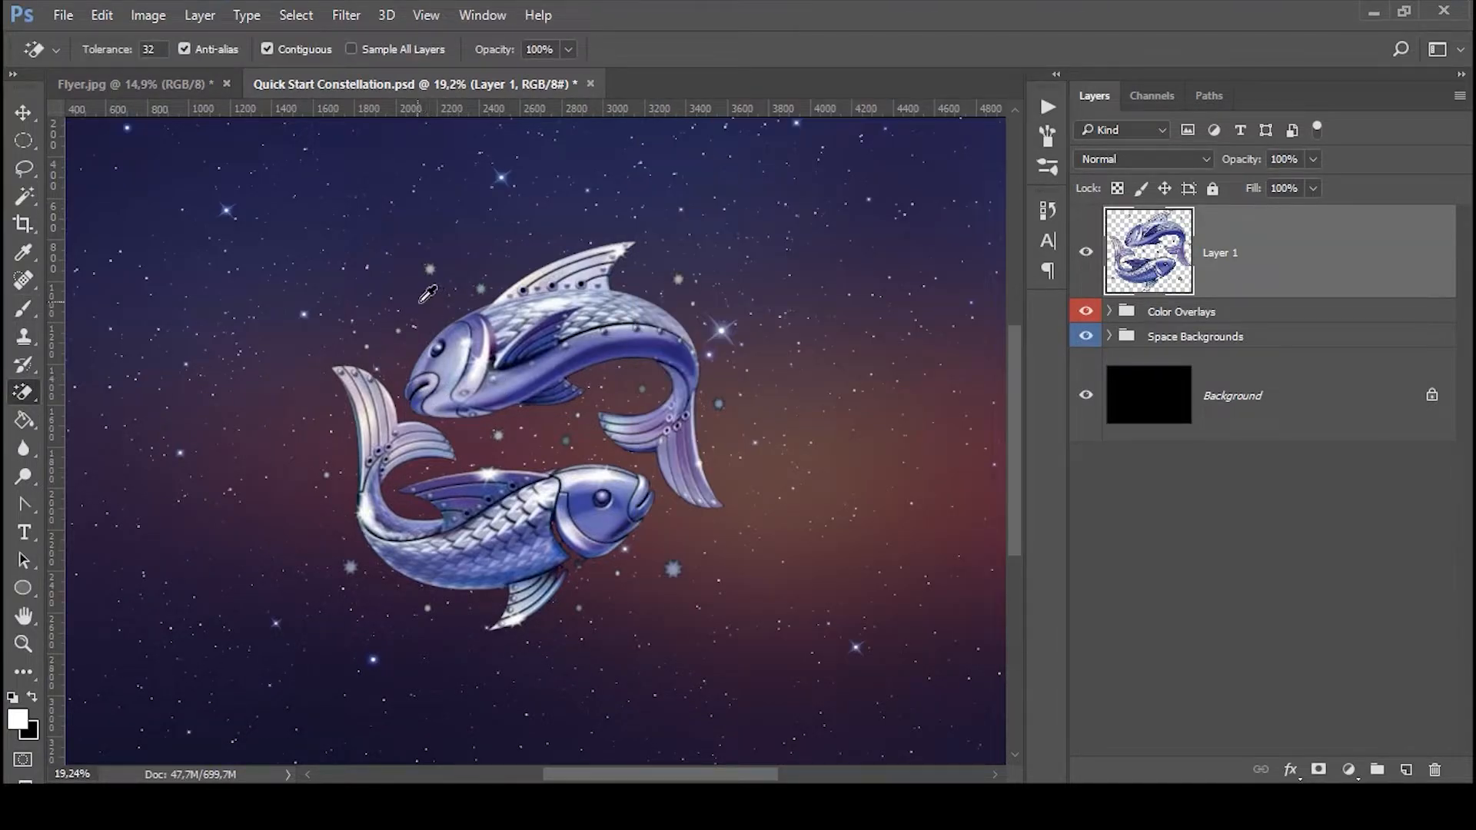
Step: Switch to the Eraser with a hard 243 px tip and erase the small stars outside the fish
key(shift+e)
right_click(453, 250)
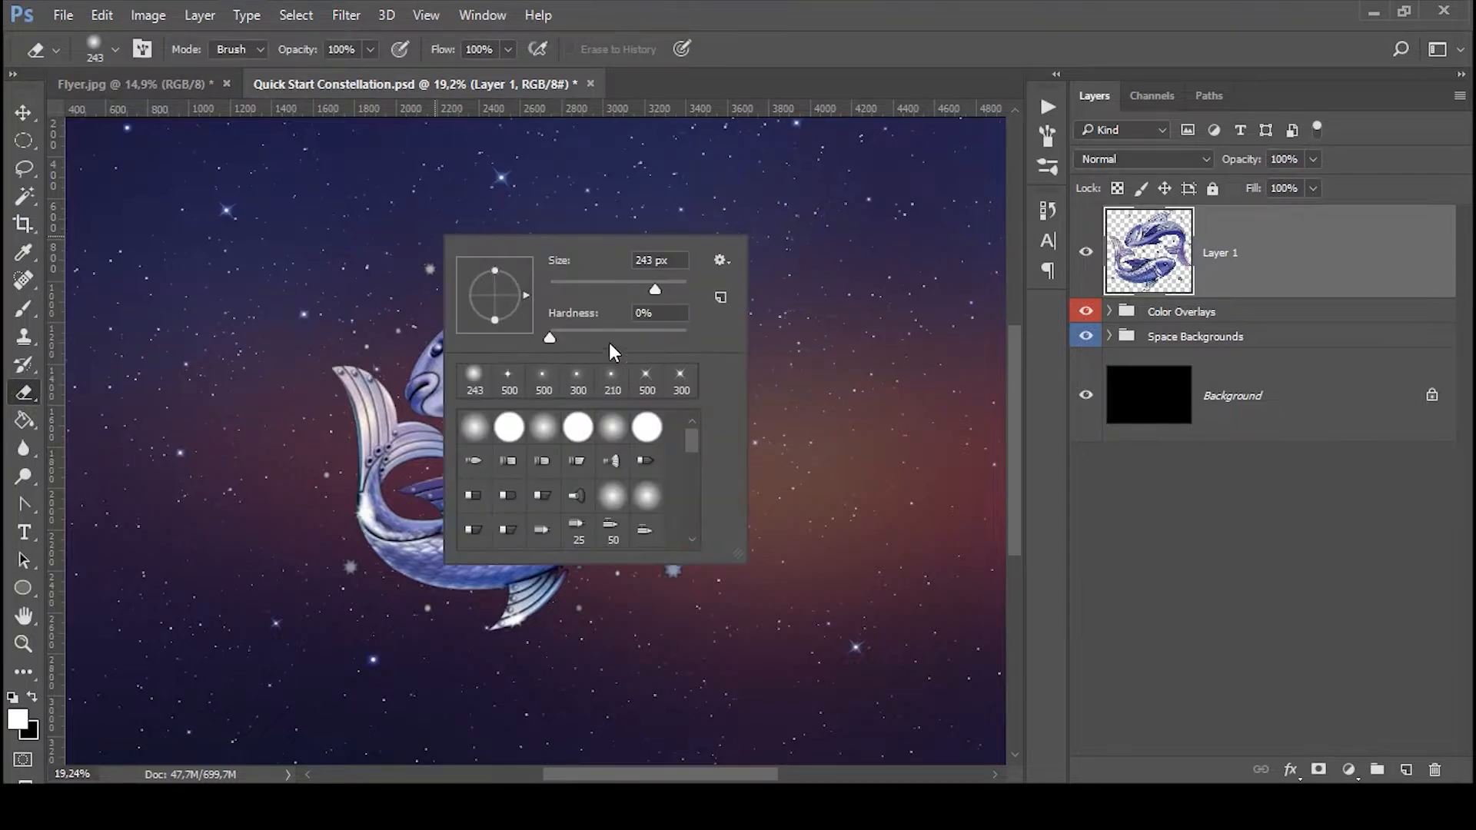
click(684, 331)
click(295, 201)
click(438, 262)
click(473, 276)
click(691, 267)
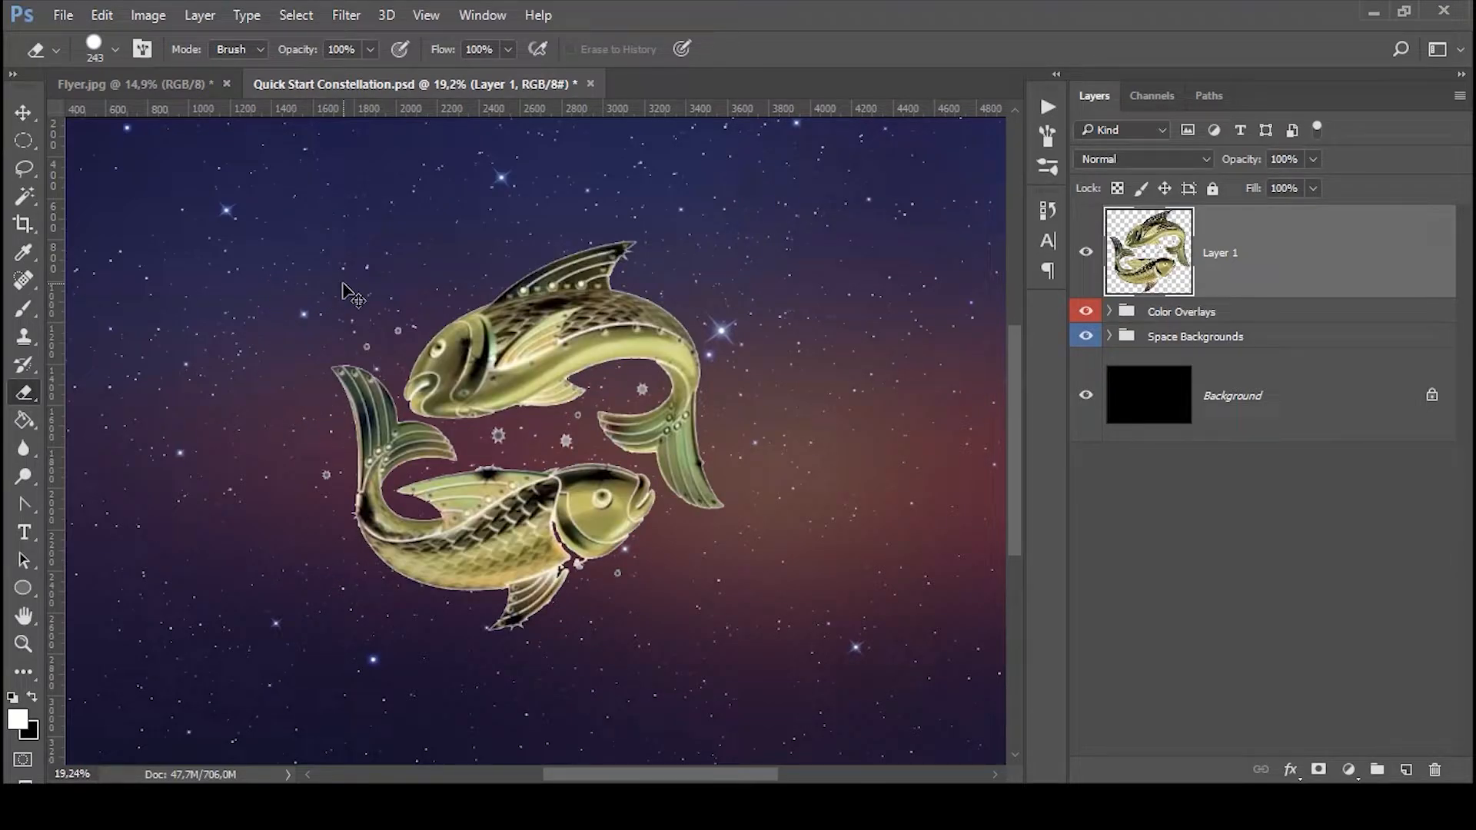
Step: Erase the leftover small stars beside and between the fish, reducing the Eraser to 139 px for the tight spot
click(367, 325)
click(394, 324)
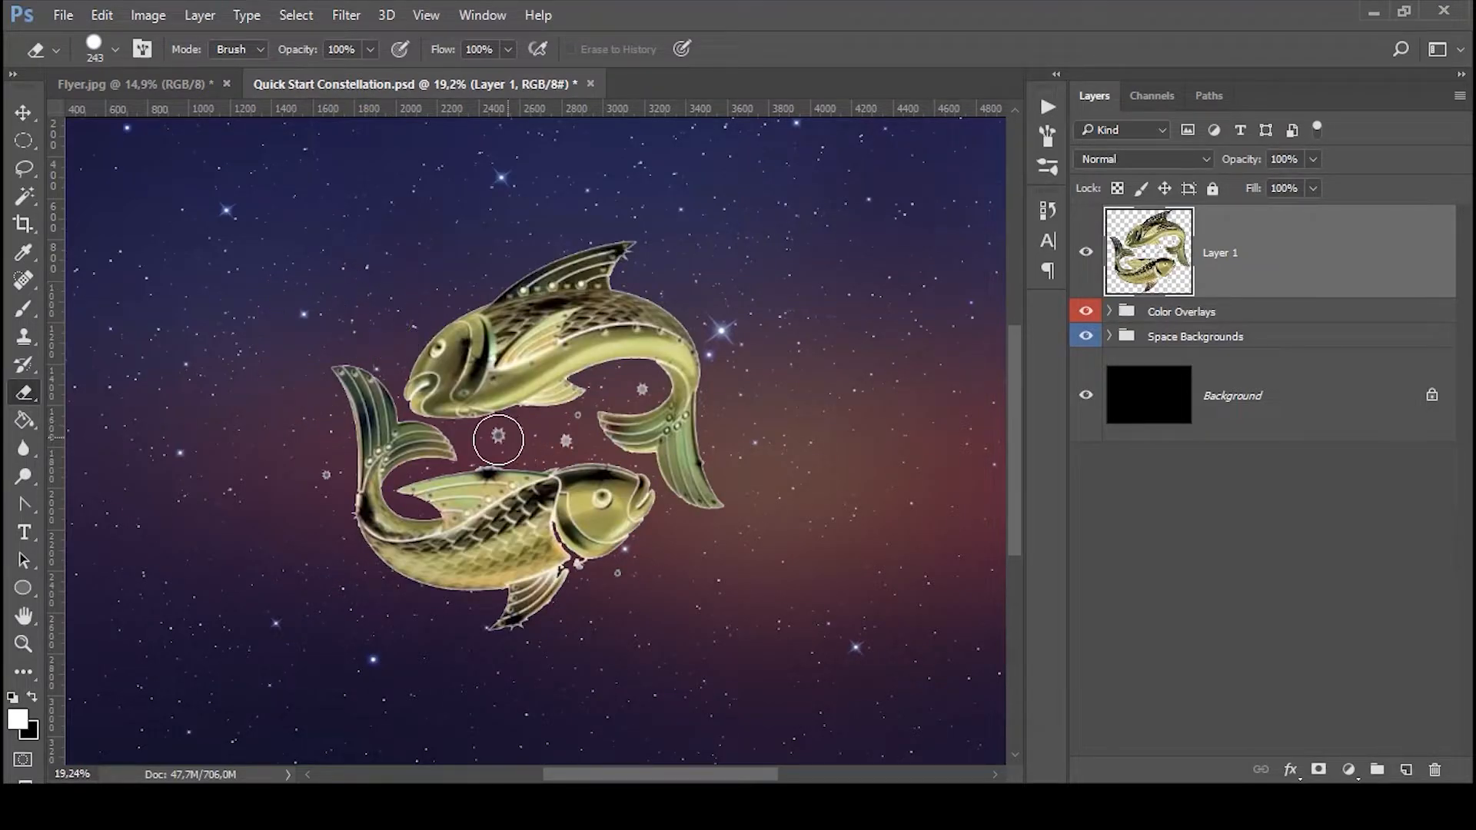
click(498, 440)
click(571, 431)
alt+right_click(629, 387)
drag(630, 388, 622, 387)
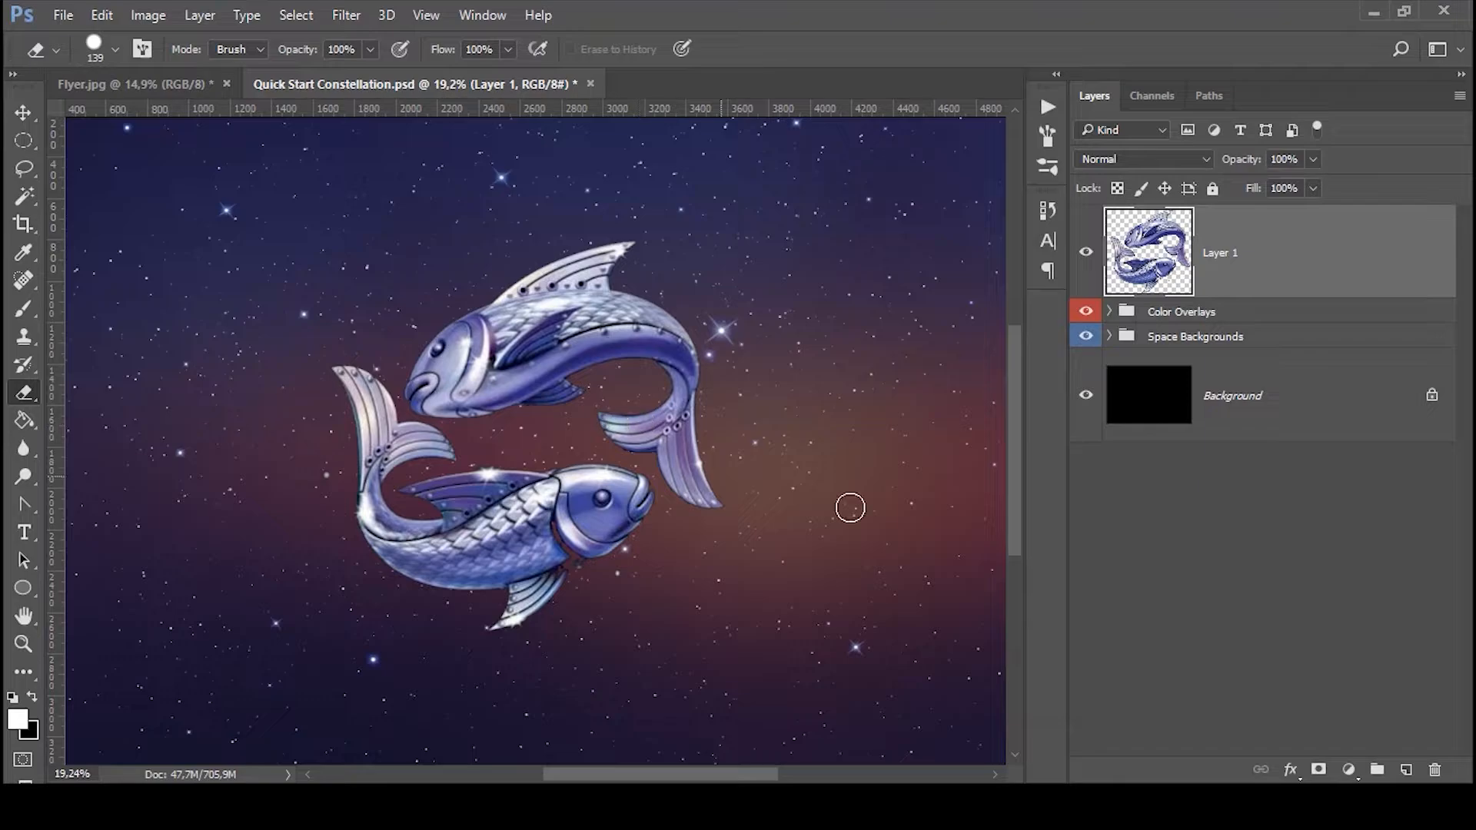
Step: Play the PNG to Stars - Soft action on the cleaned fish layer
click(1047, 106)
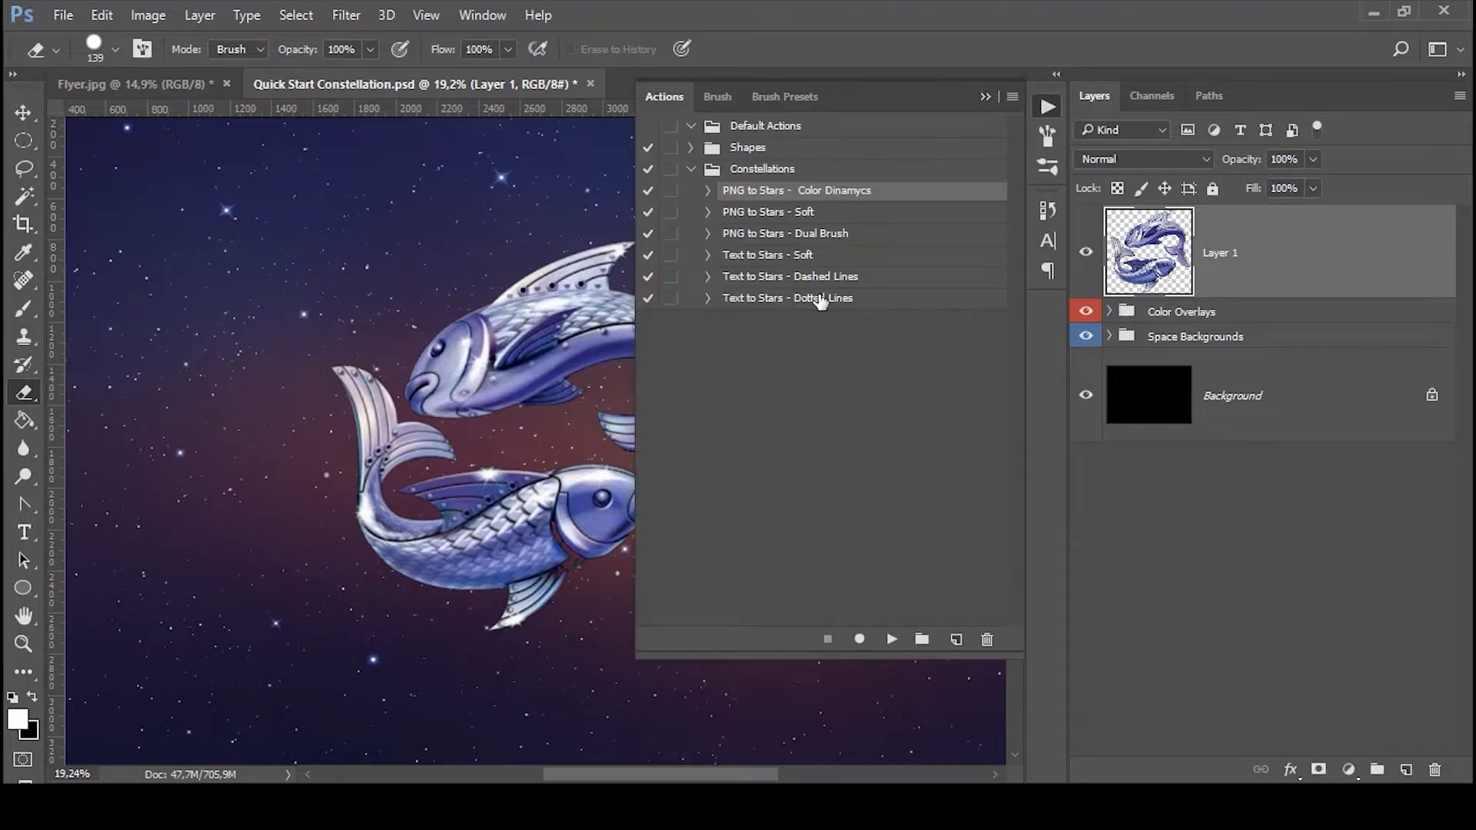
click(804, 218)
click(890, 640)
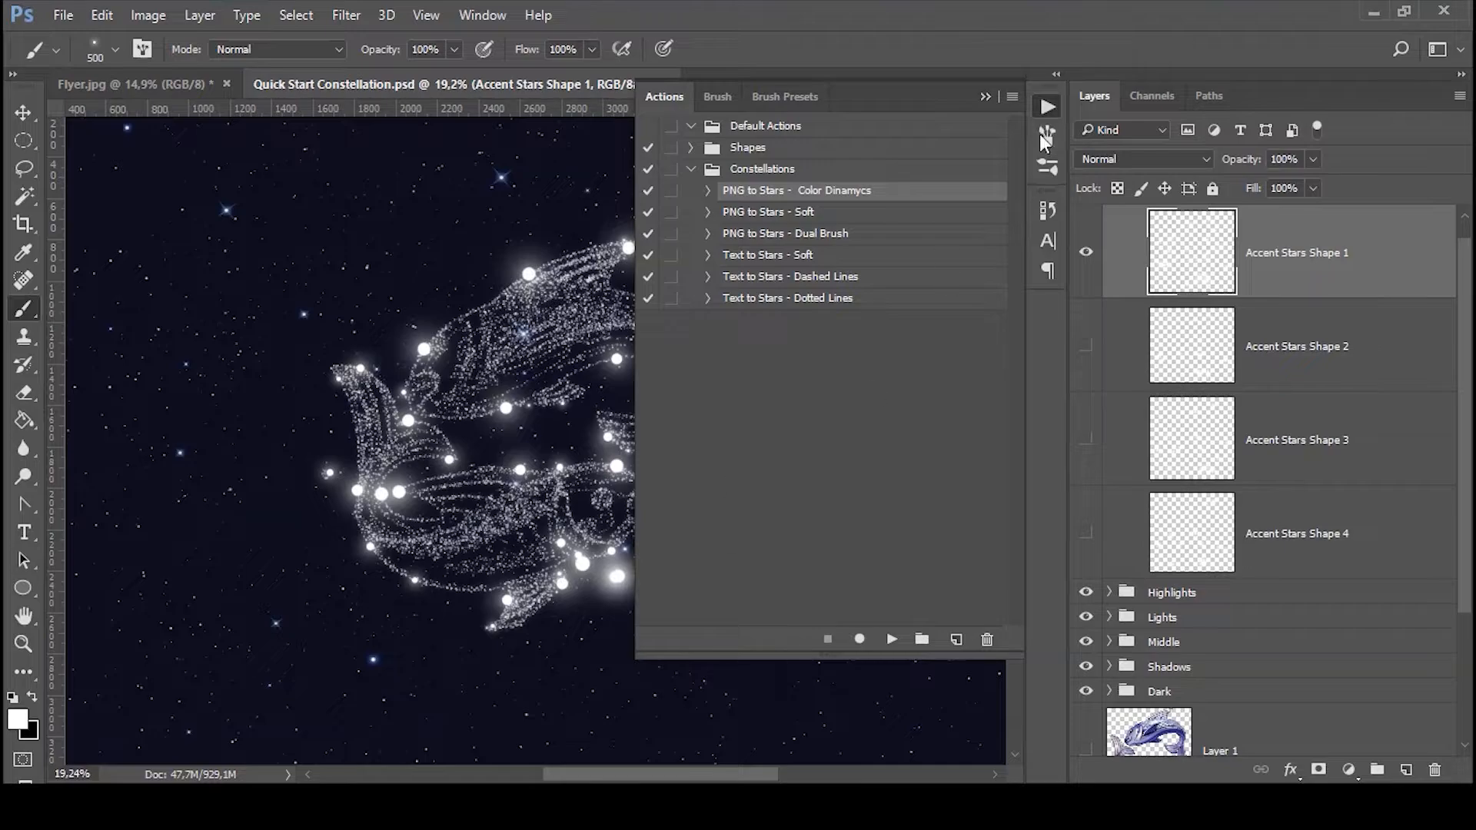
Step: Preview the four accent star shapes on the fish constellation one at a time and leave all of them hidden
scroll(1103, 262, up, 1)
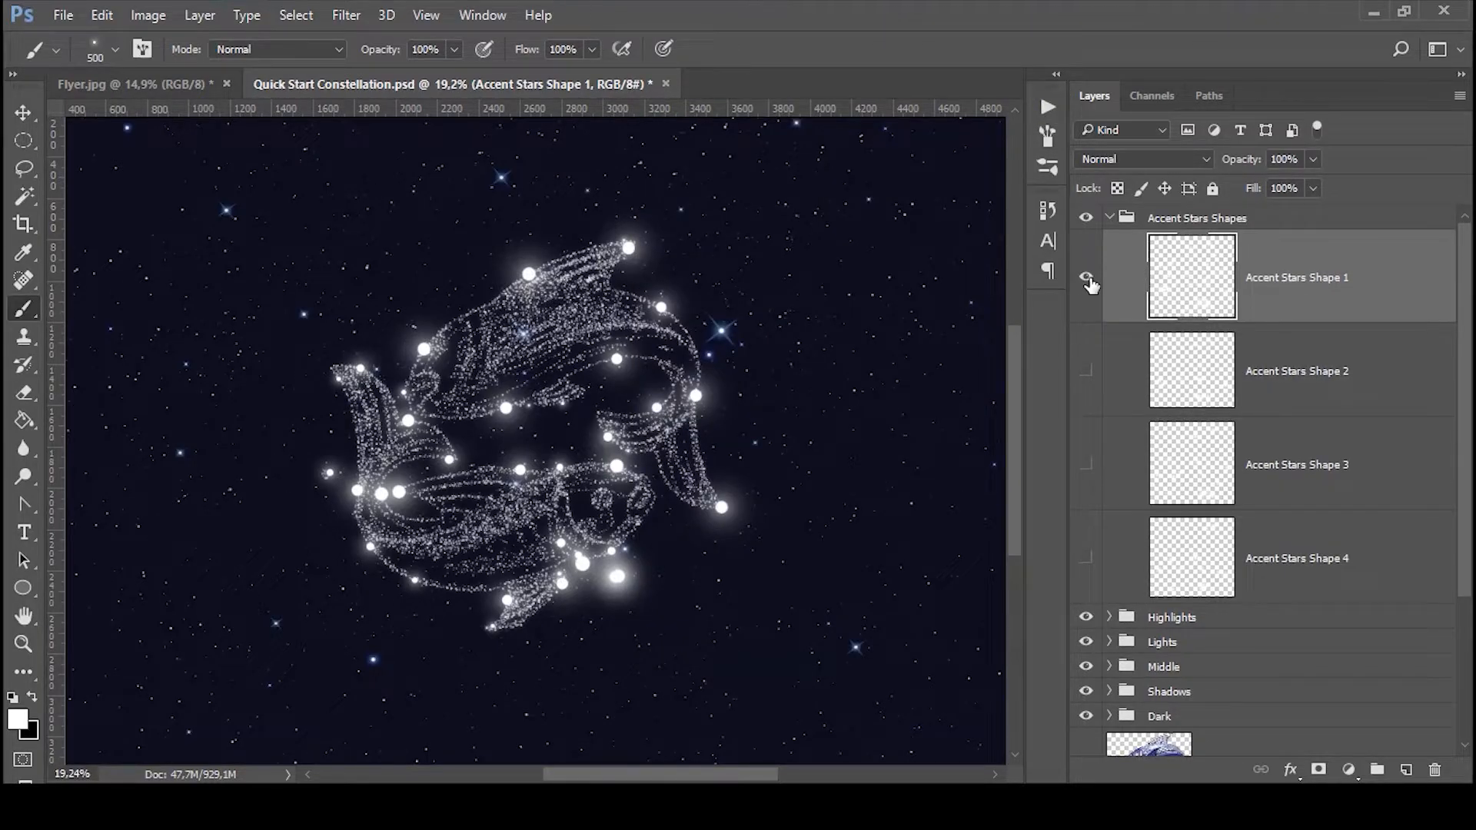
click(1086, 277)
click(1085, 371)
click(1086, 370)
click(1085, 464)
click(1086, 465)
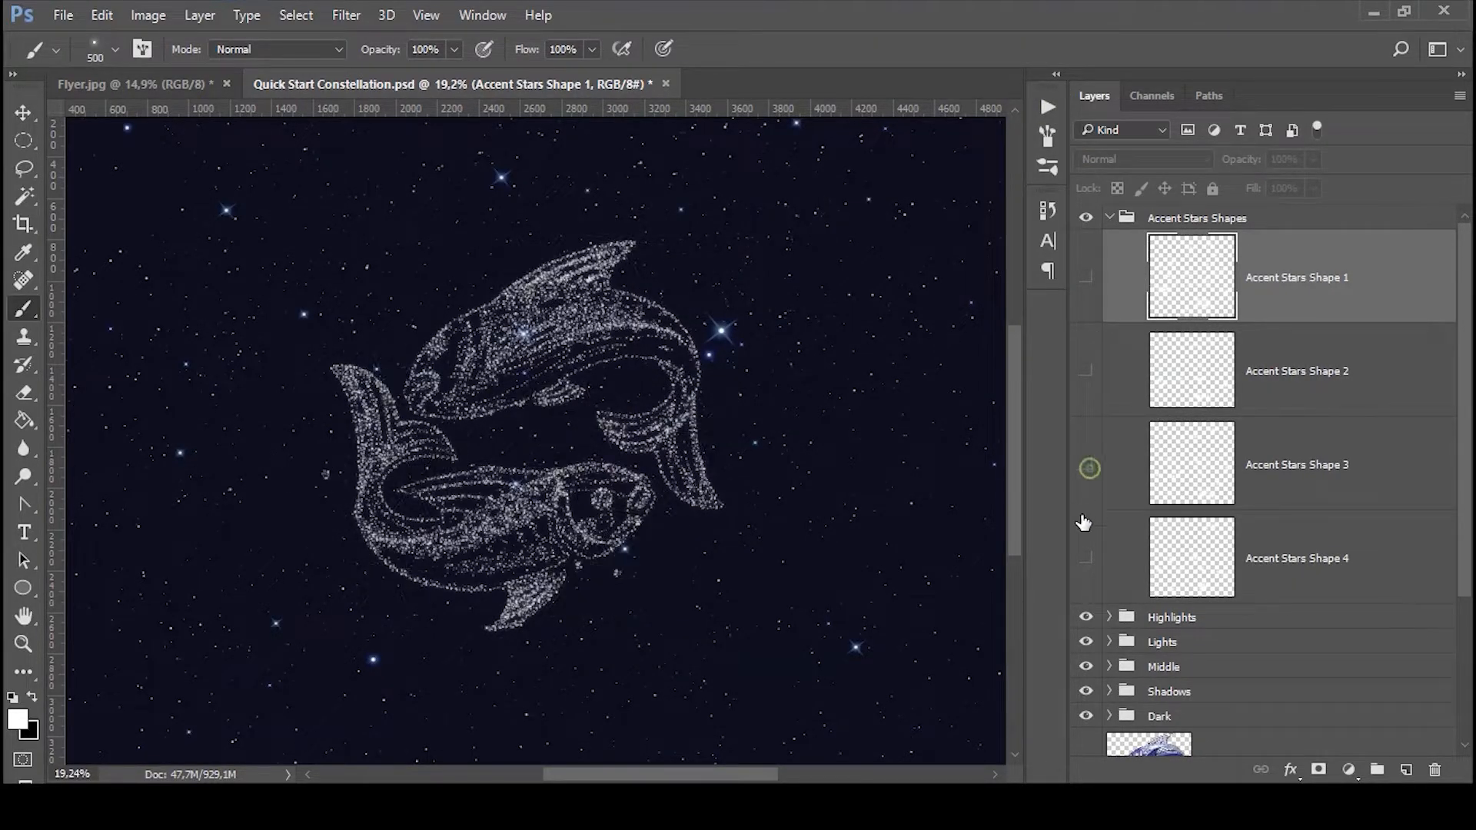
click(1086, 558)
click(1086, 558)
click(1085, 277)
click(1086, 277)
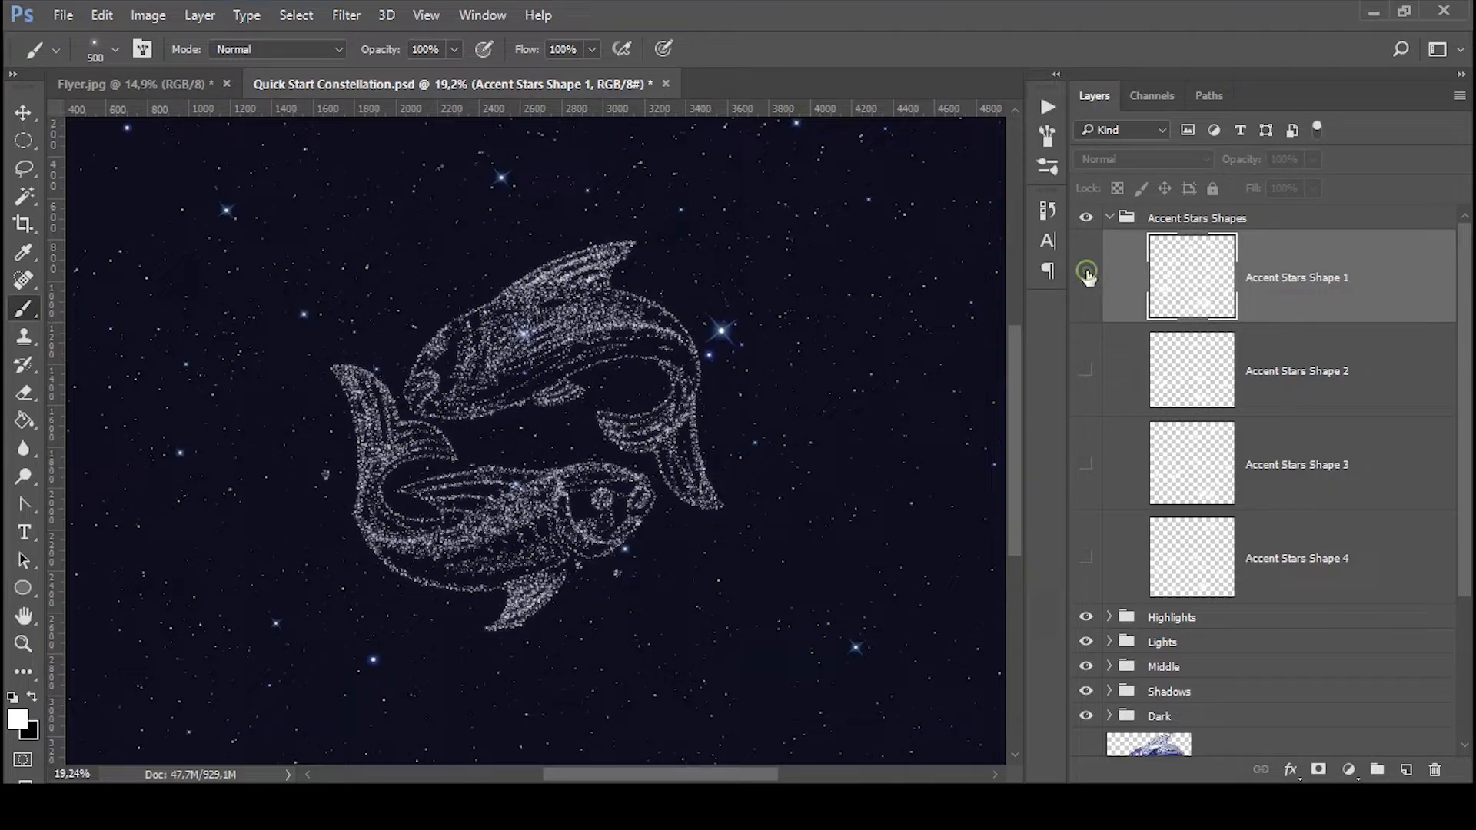
Step: Hide the fish's Lights and Middle groups and show Accent Stars Shape 3 in the Accent Stars Shapes group
click(1108, 217)
click(1085, 292)
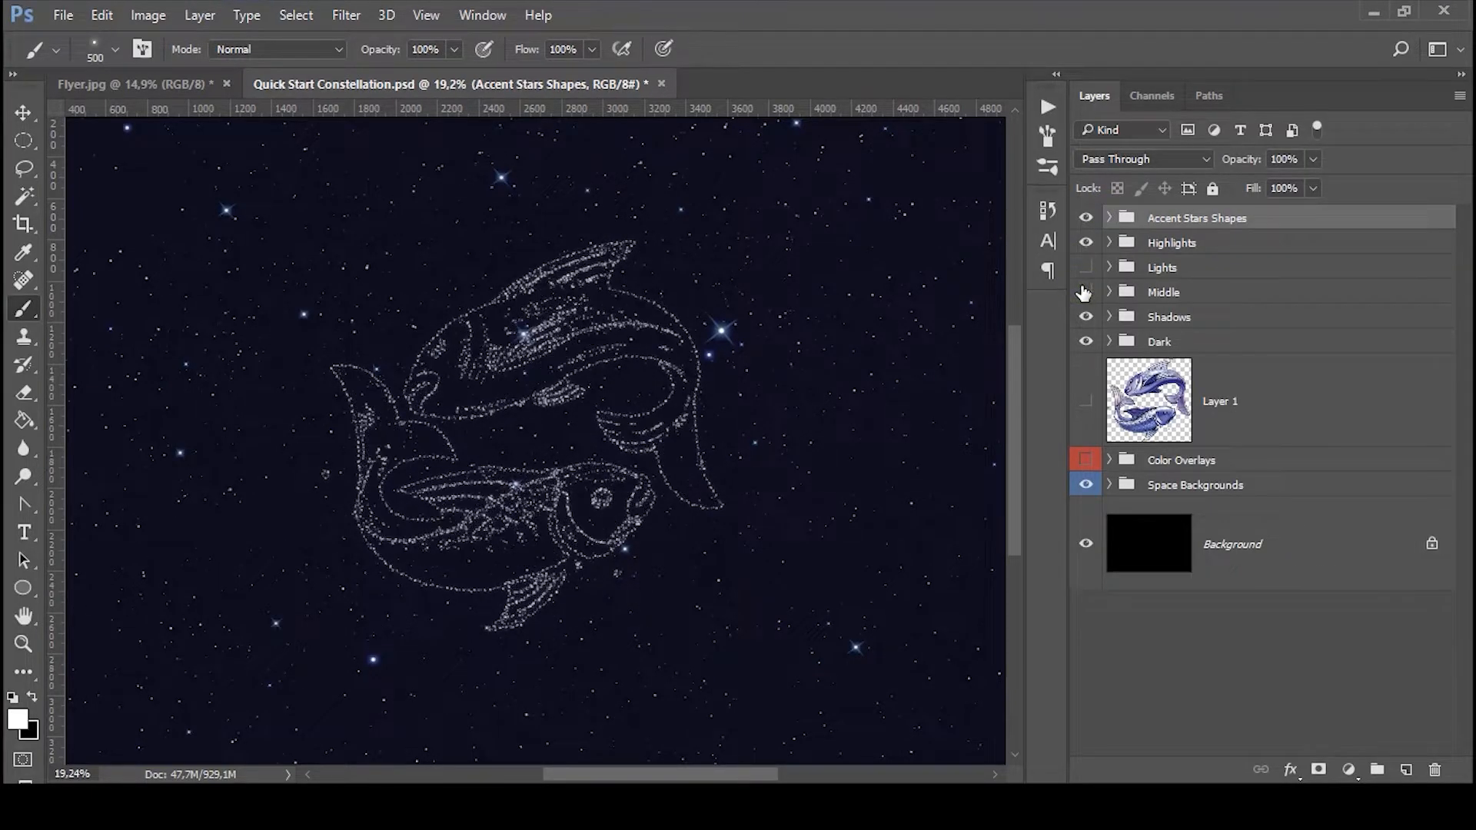
click(1109, 218)
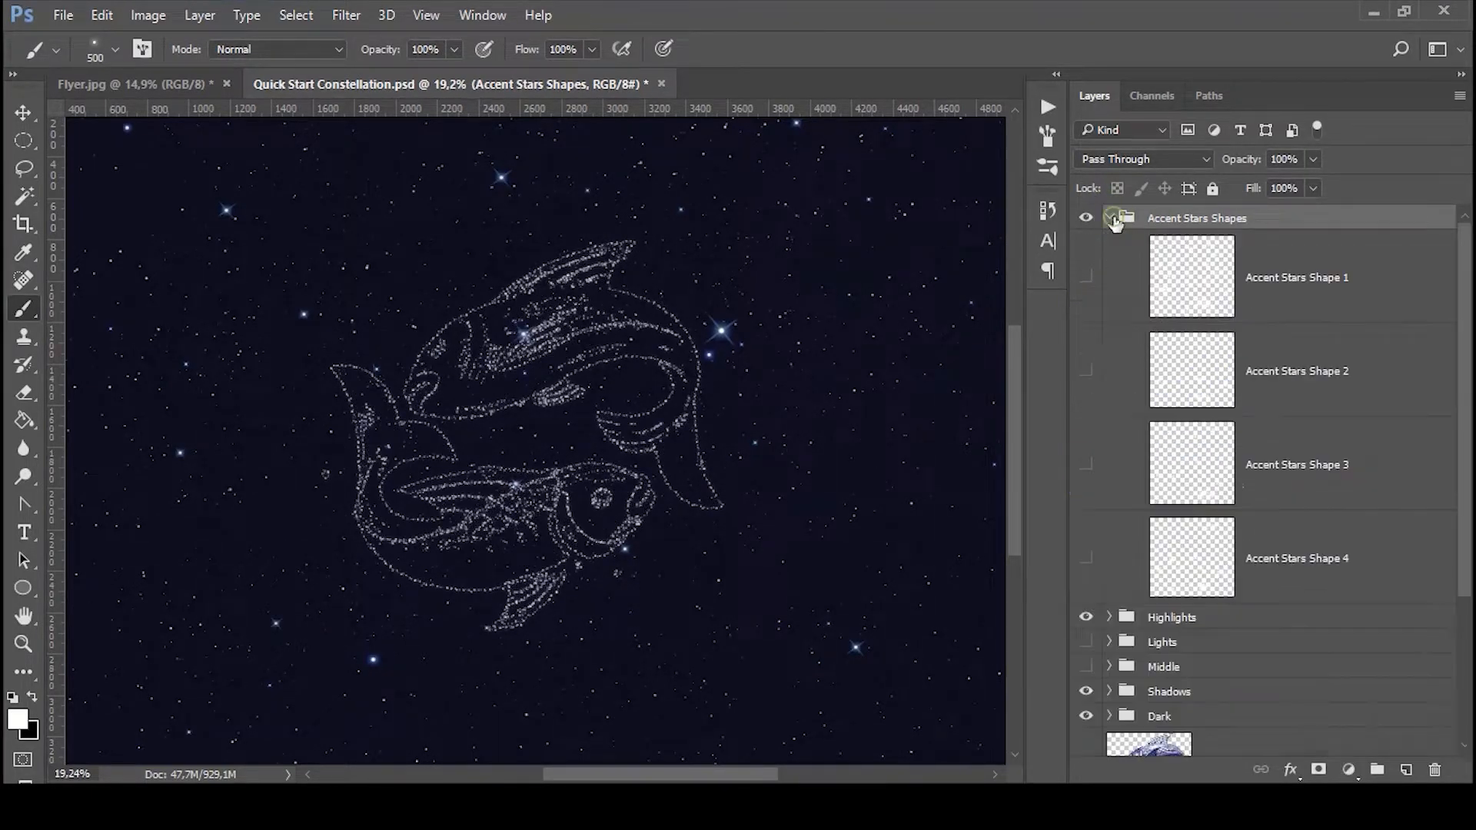
click(1086, 372)
click(1086, 372)
click(1086, 460)
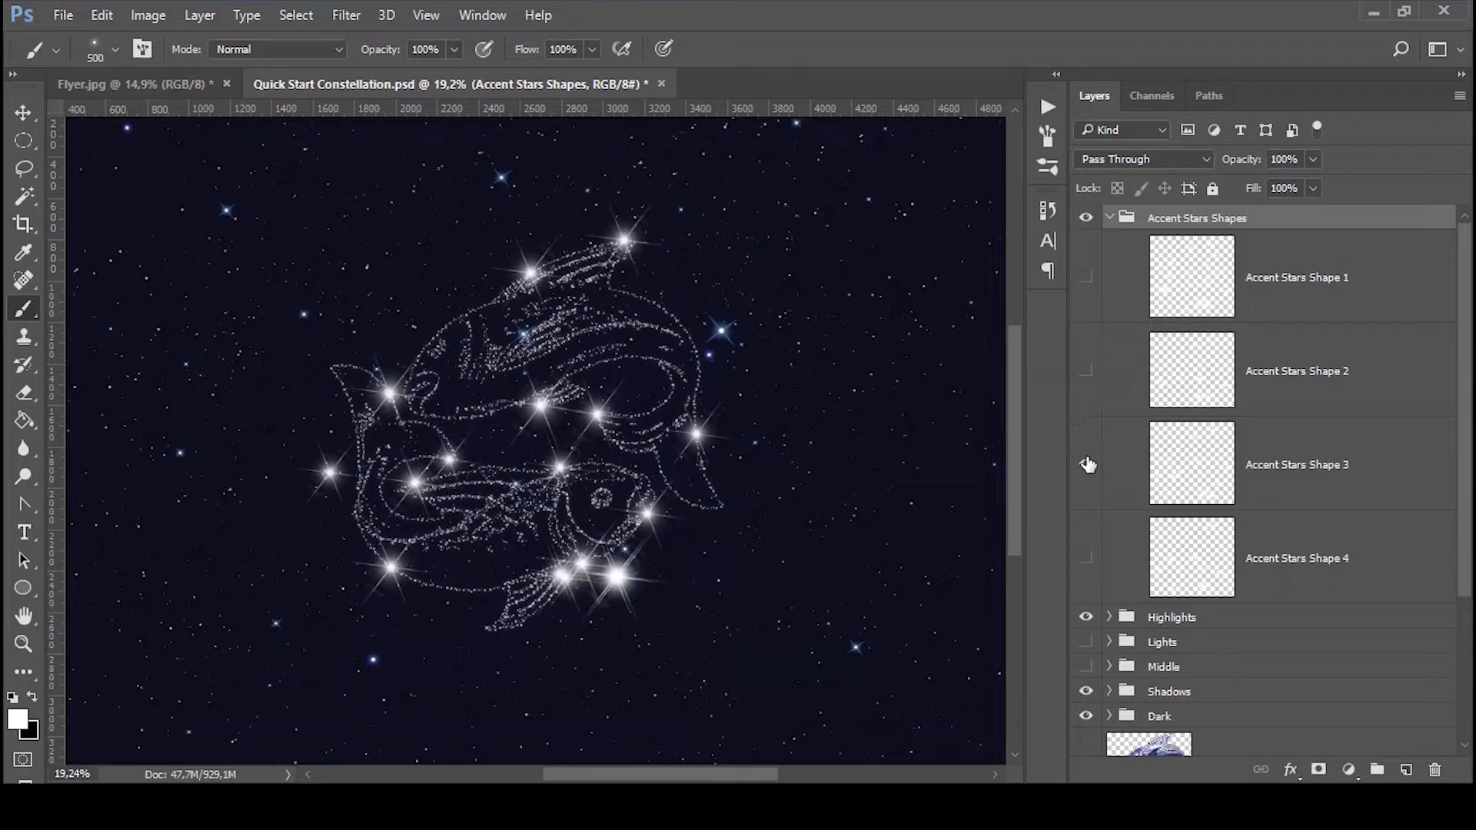
click(1109, 220)
Step: Select the groups from Accent Stars Shapes to Dark and move them together to X 2364.5 px, Y 1551 px
scroll(661, 435, down, 3)
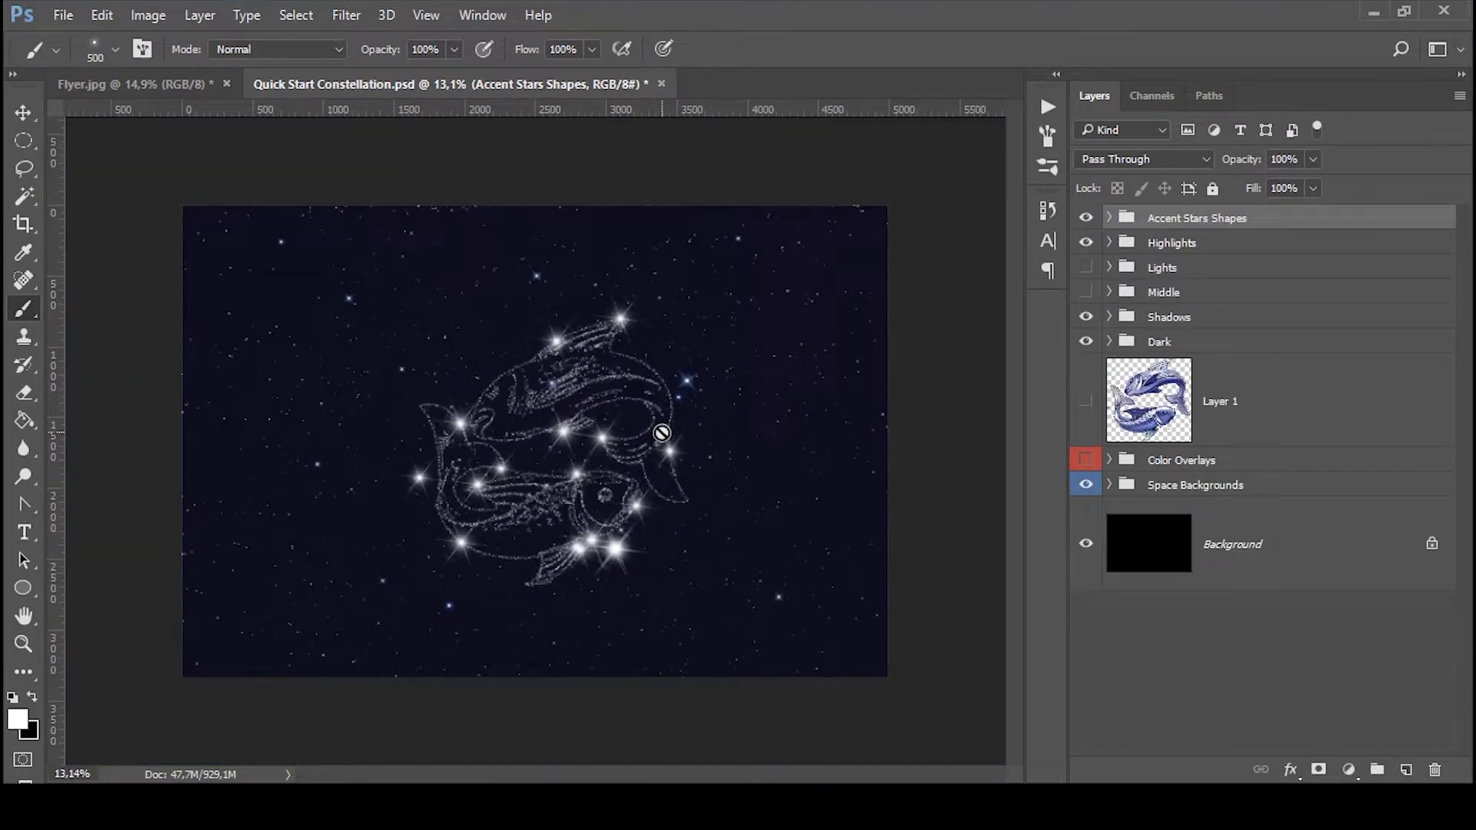
shift+click(1201, 340)
key(ctrl+t)
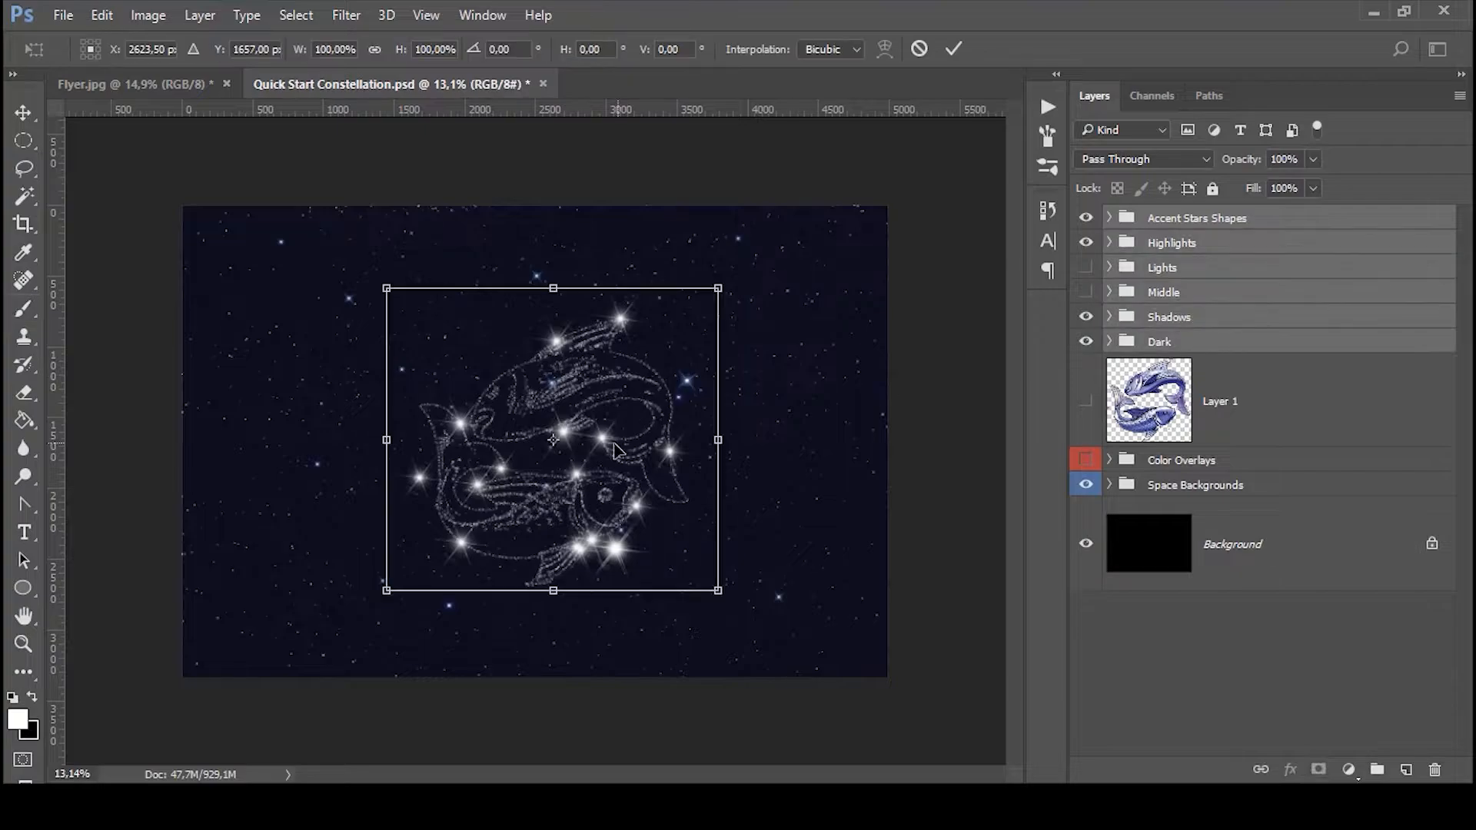
drag(607, 438, 570, 427)
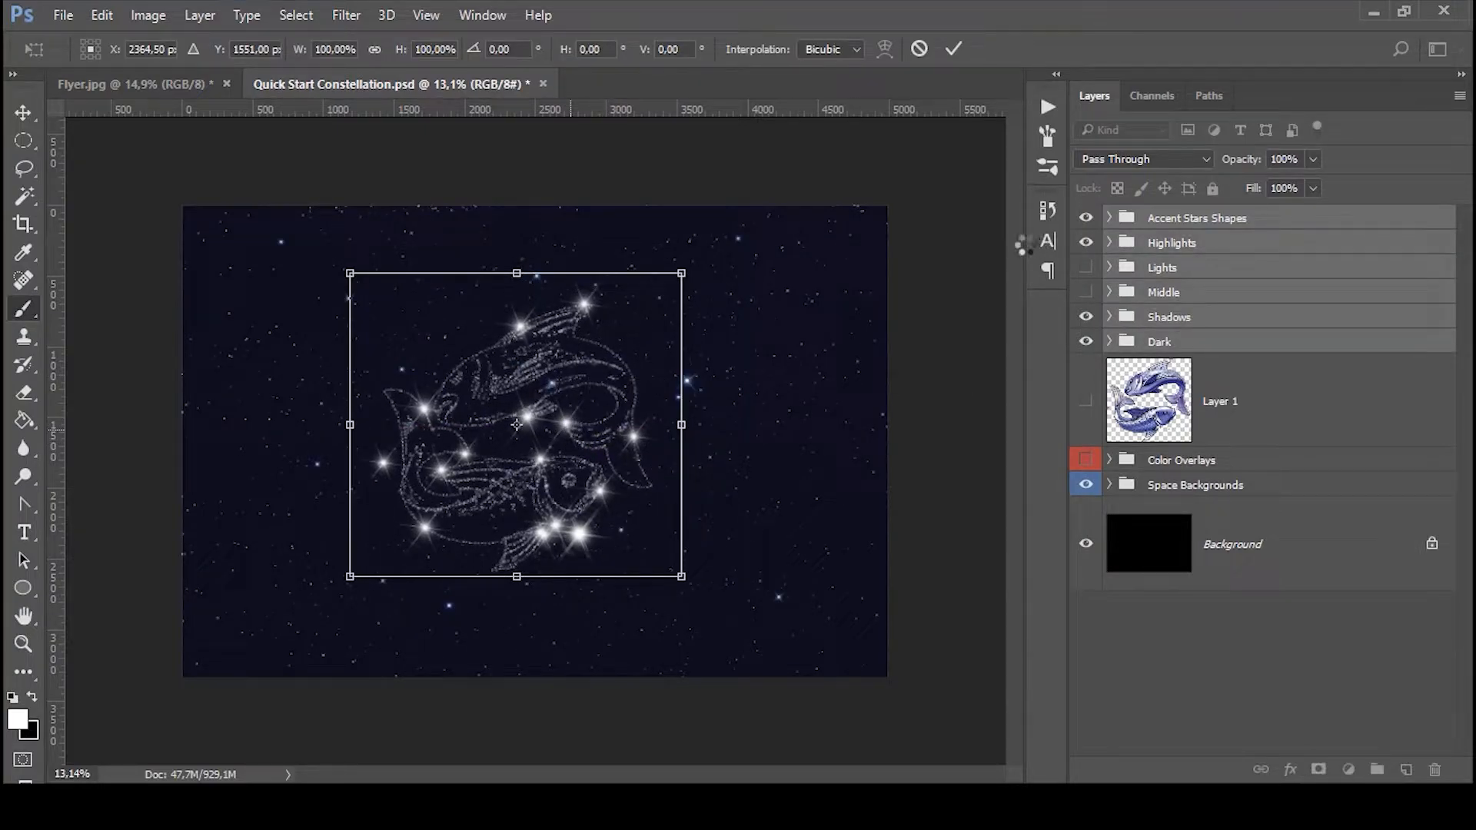
click(957, 48)
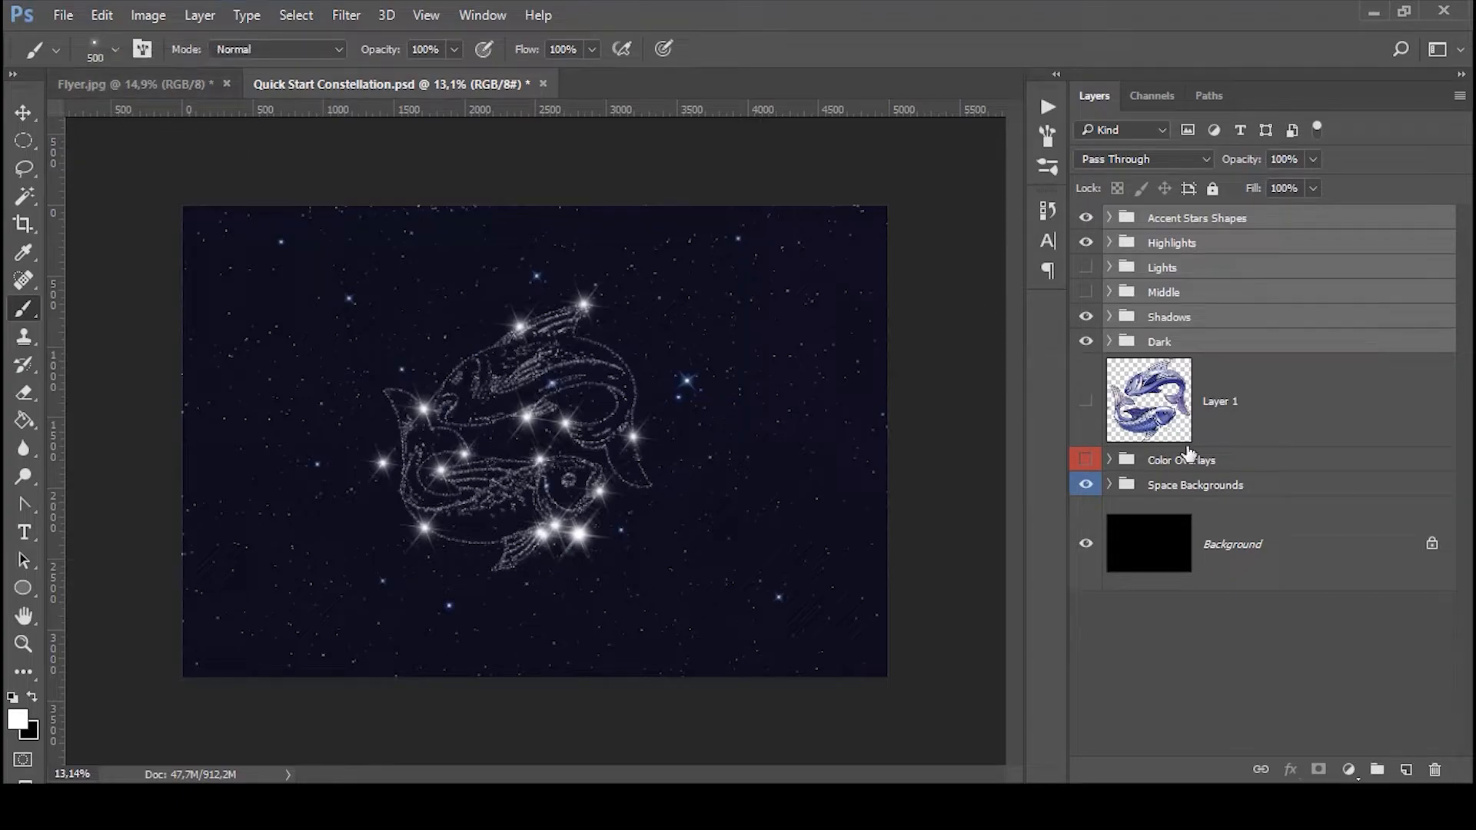
Step: Delete the fish star groups and the fish image layer
key(Delete)
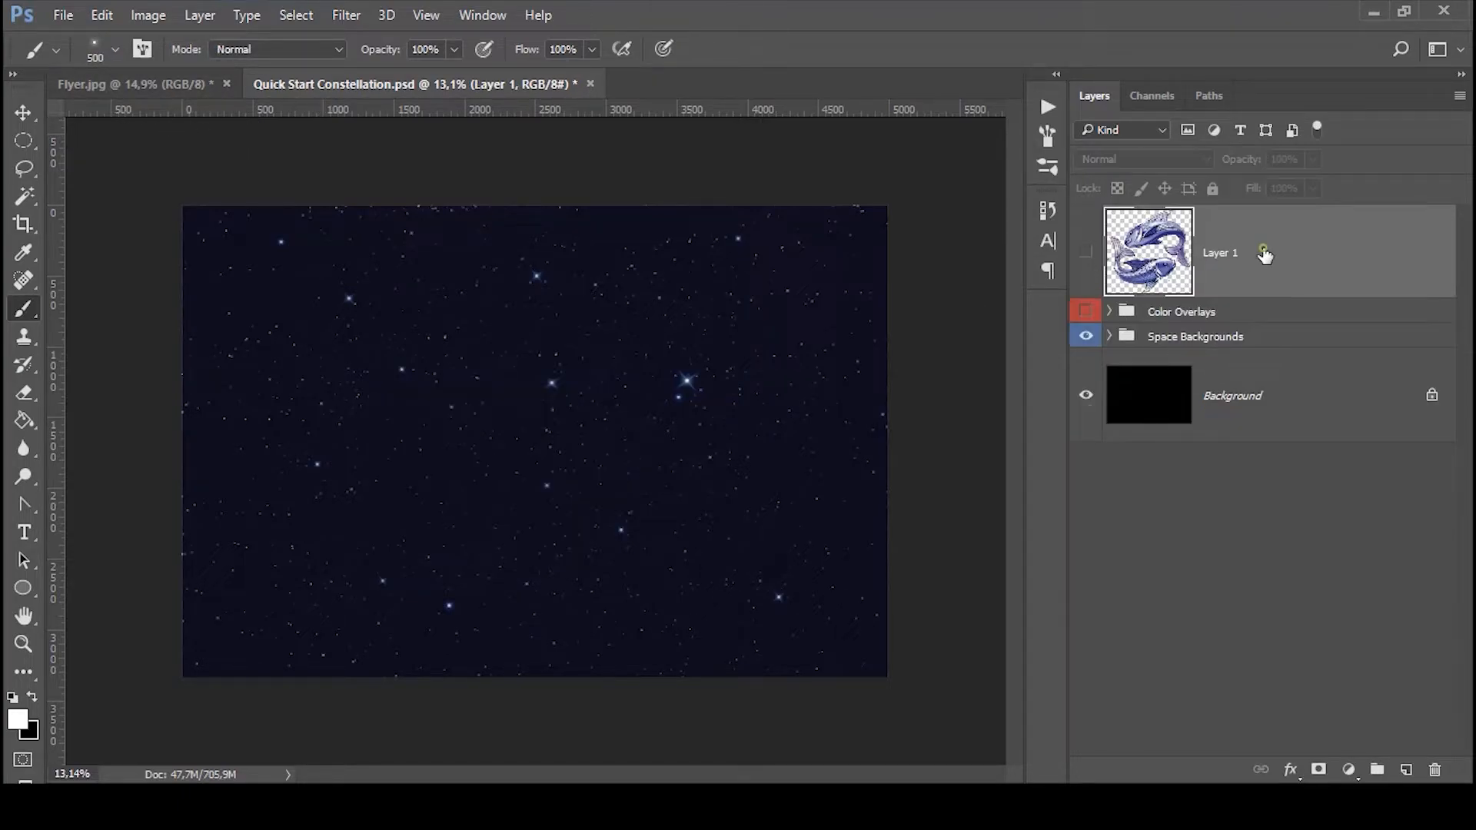
key(Delete)
Step: Add the text SPACE to the star background and set its font to linea
key(t)
click(395, 398)
text(SPACE)
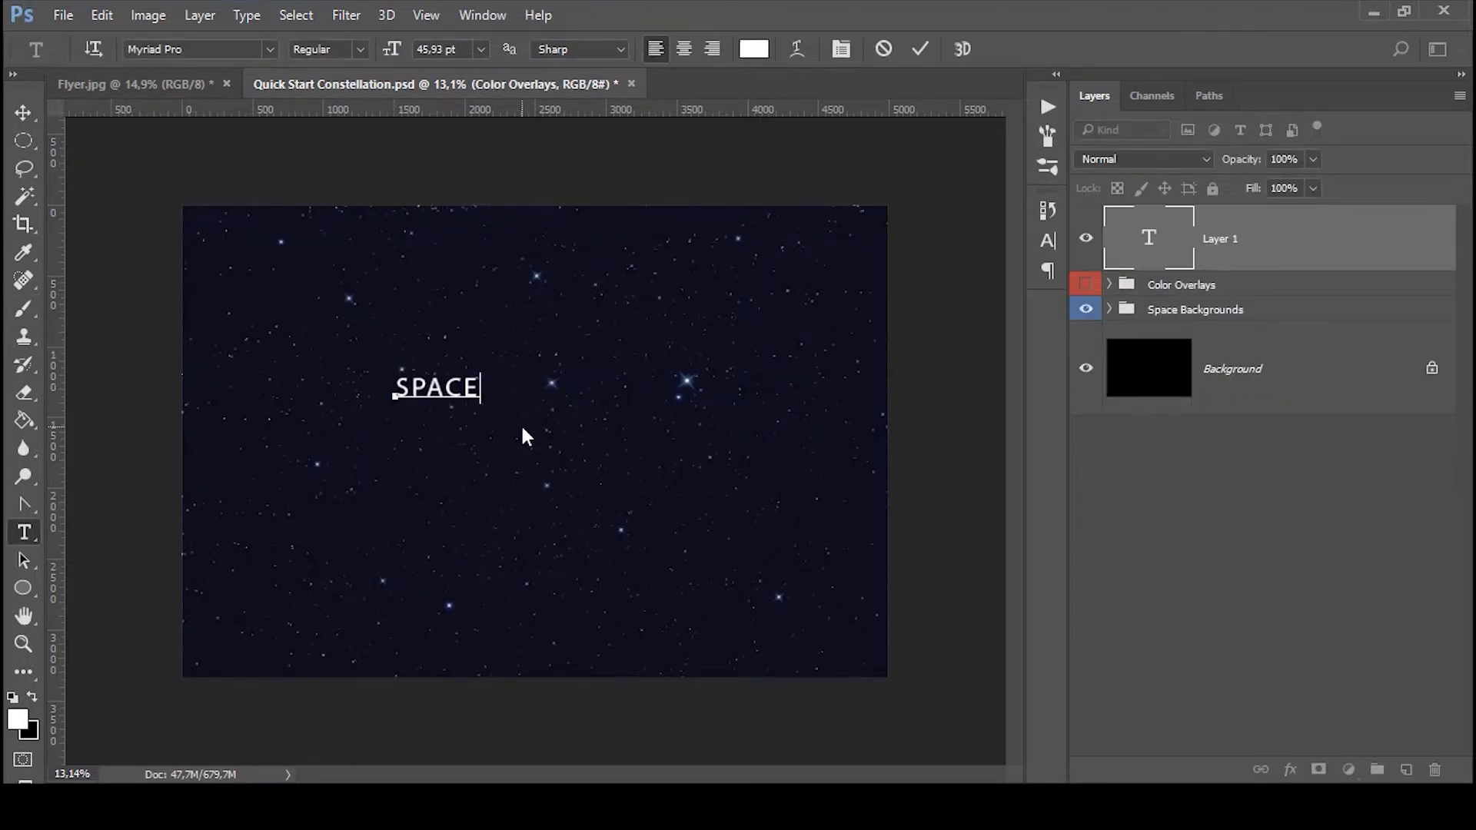
key(ctrl+a)
click(217, 49)
text(linea)
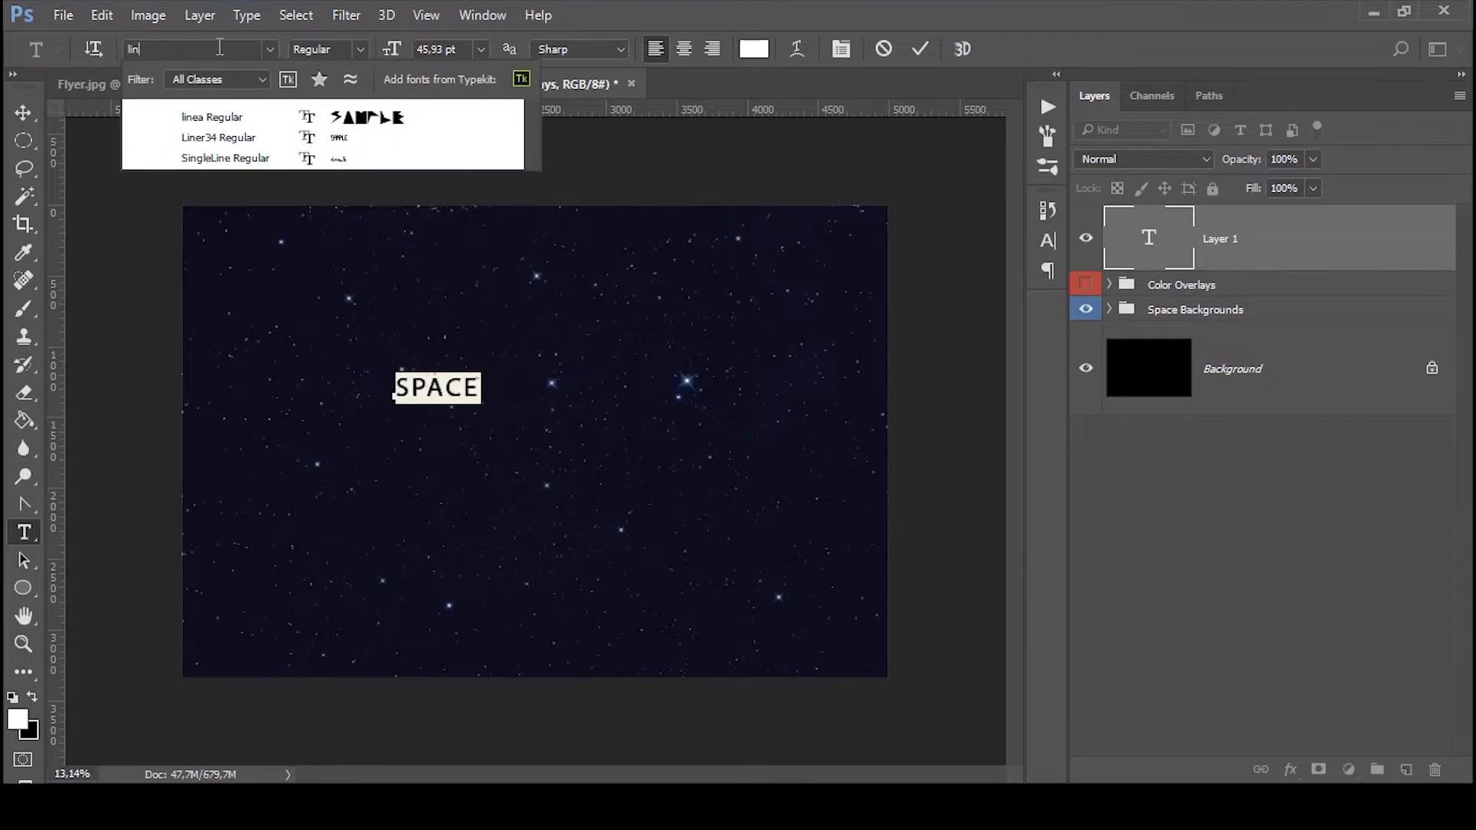
Step: Set the SPACE text size to 200 pt and move the word to the middle of the canvas
click(444, 49)
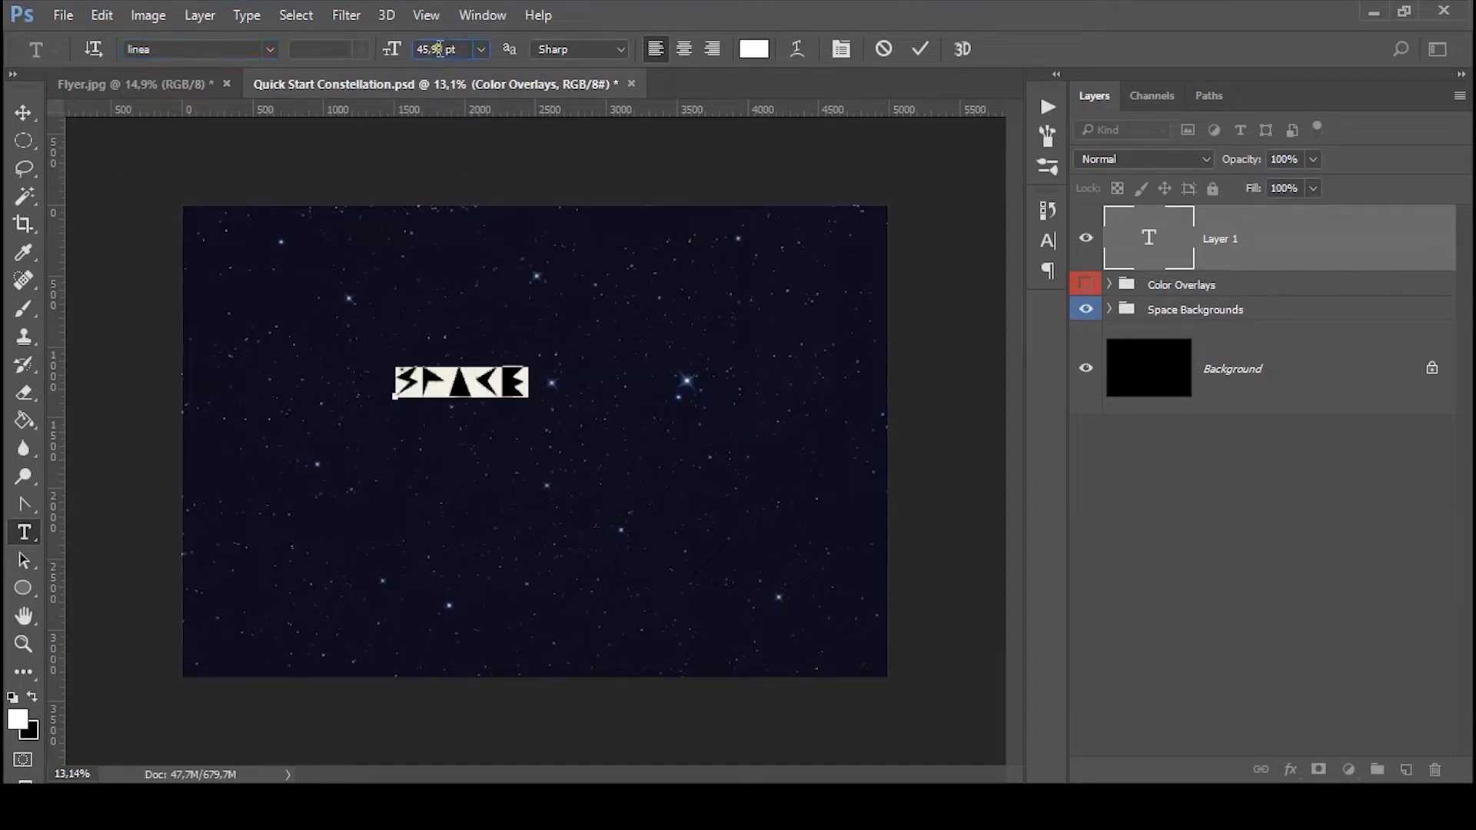
text(100pt)
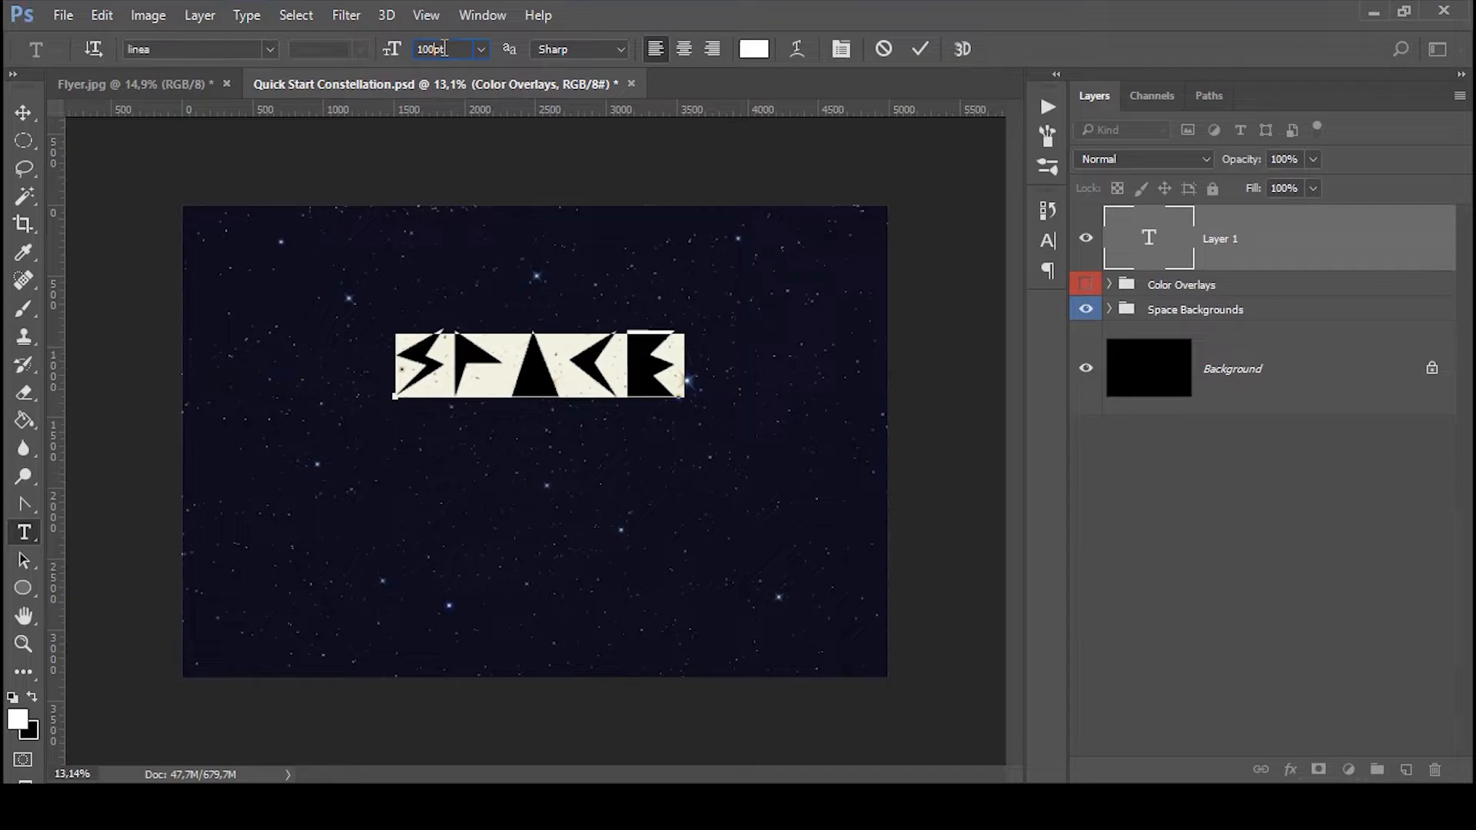
text(200)
click(23, 112)
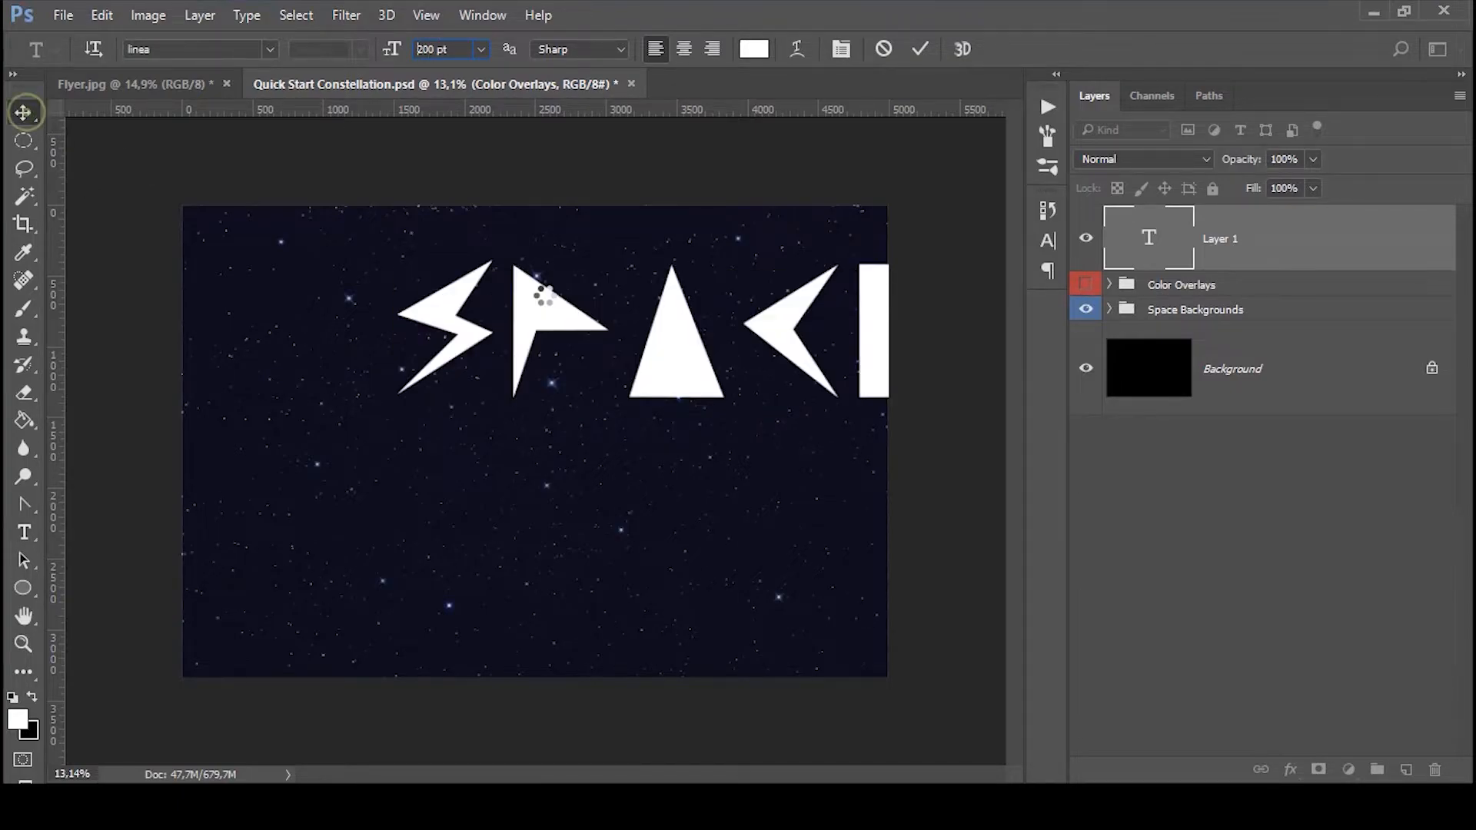
drag(670, 362, 543, 444)
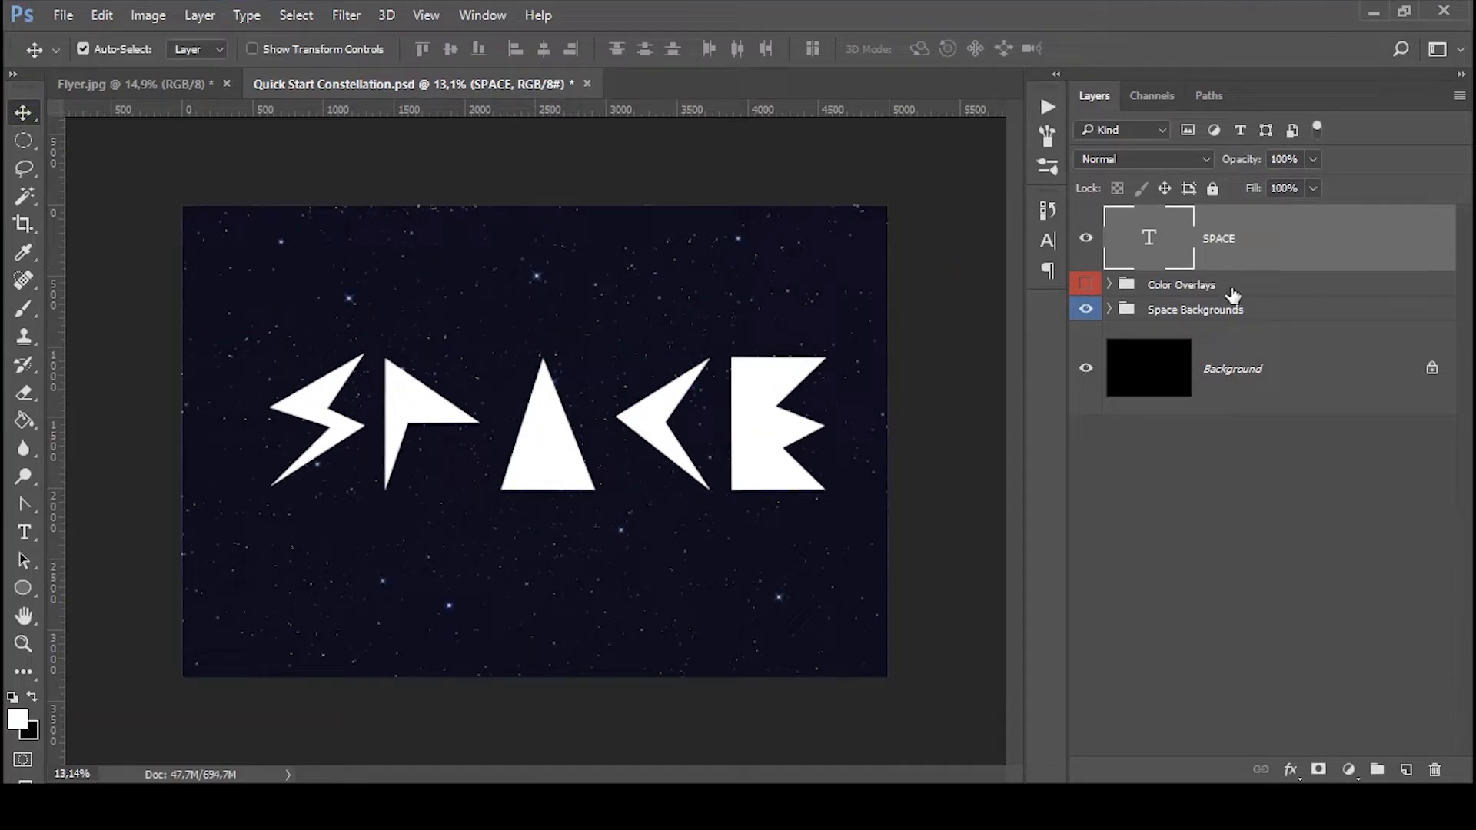
Step: Run the Text to Stars - Soft action on the SPACE text layer
click(1047, 106)
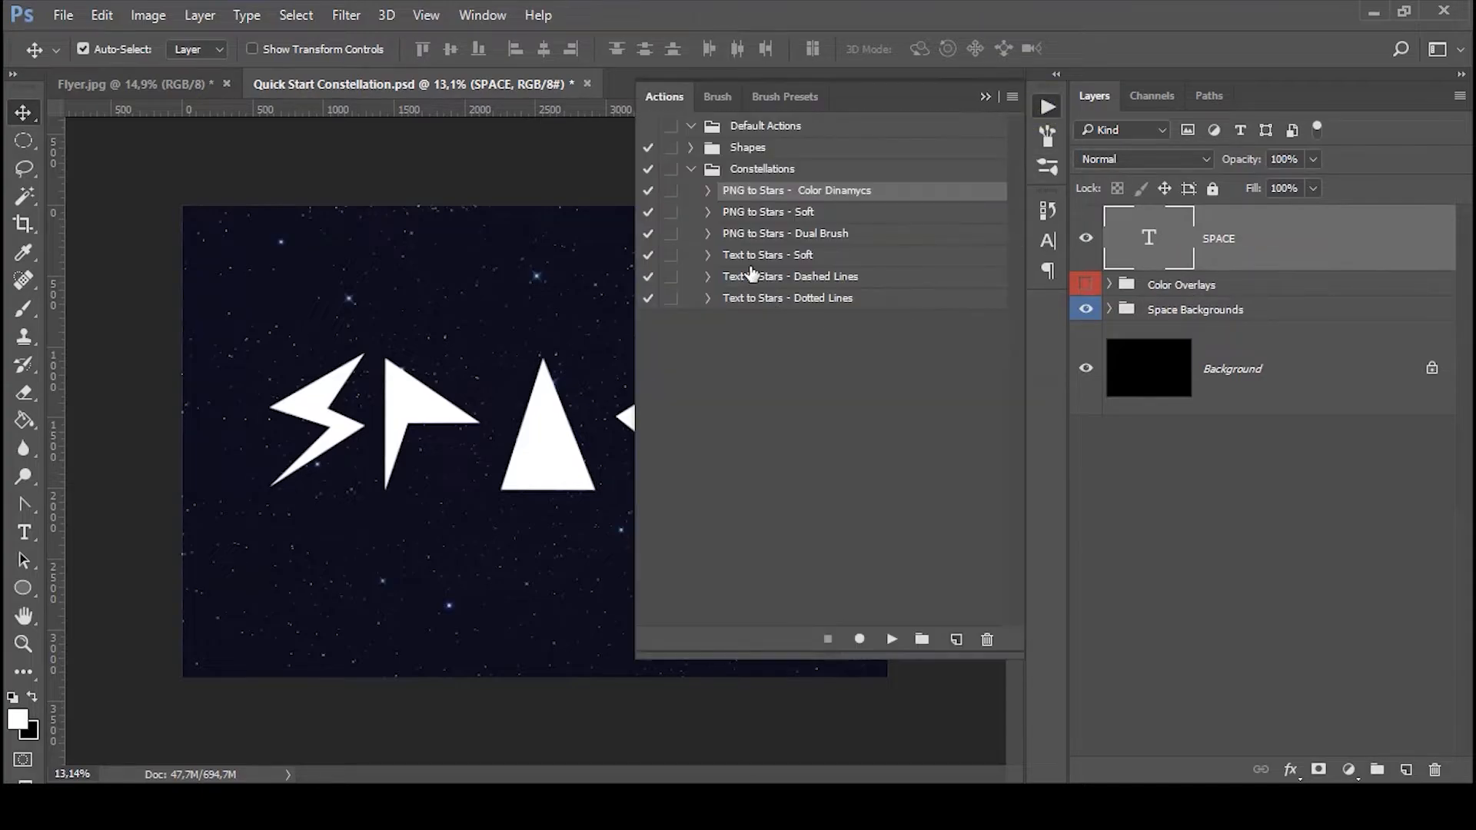
click(751, 255)
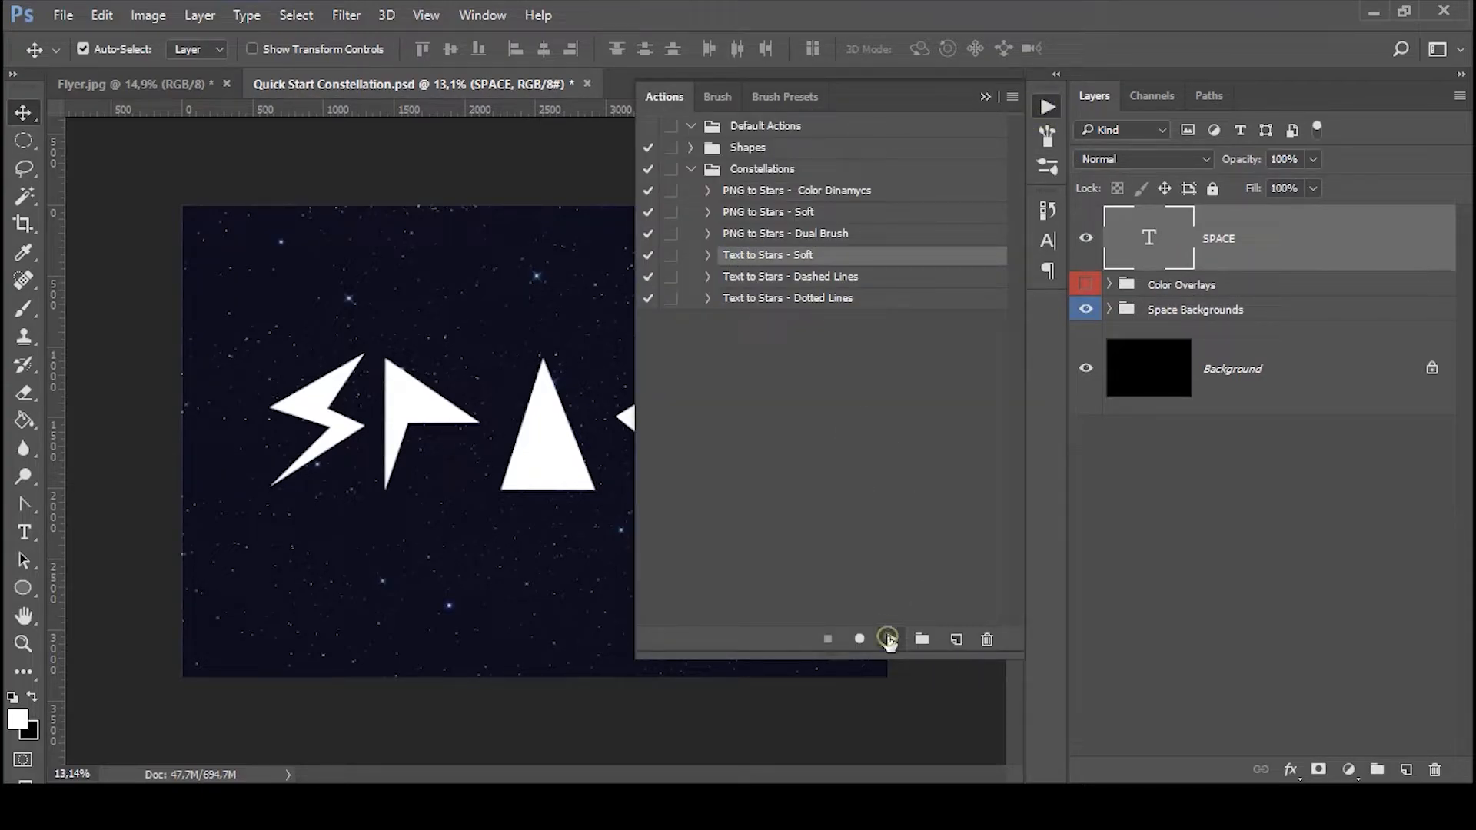
click(888, 639)
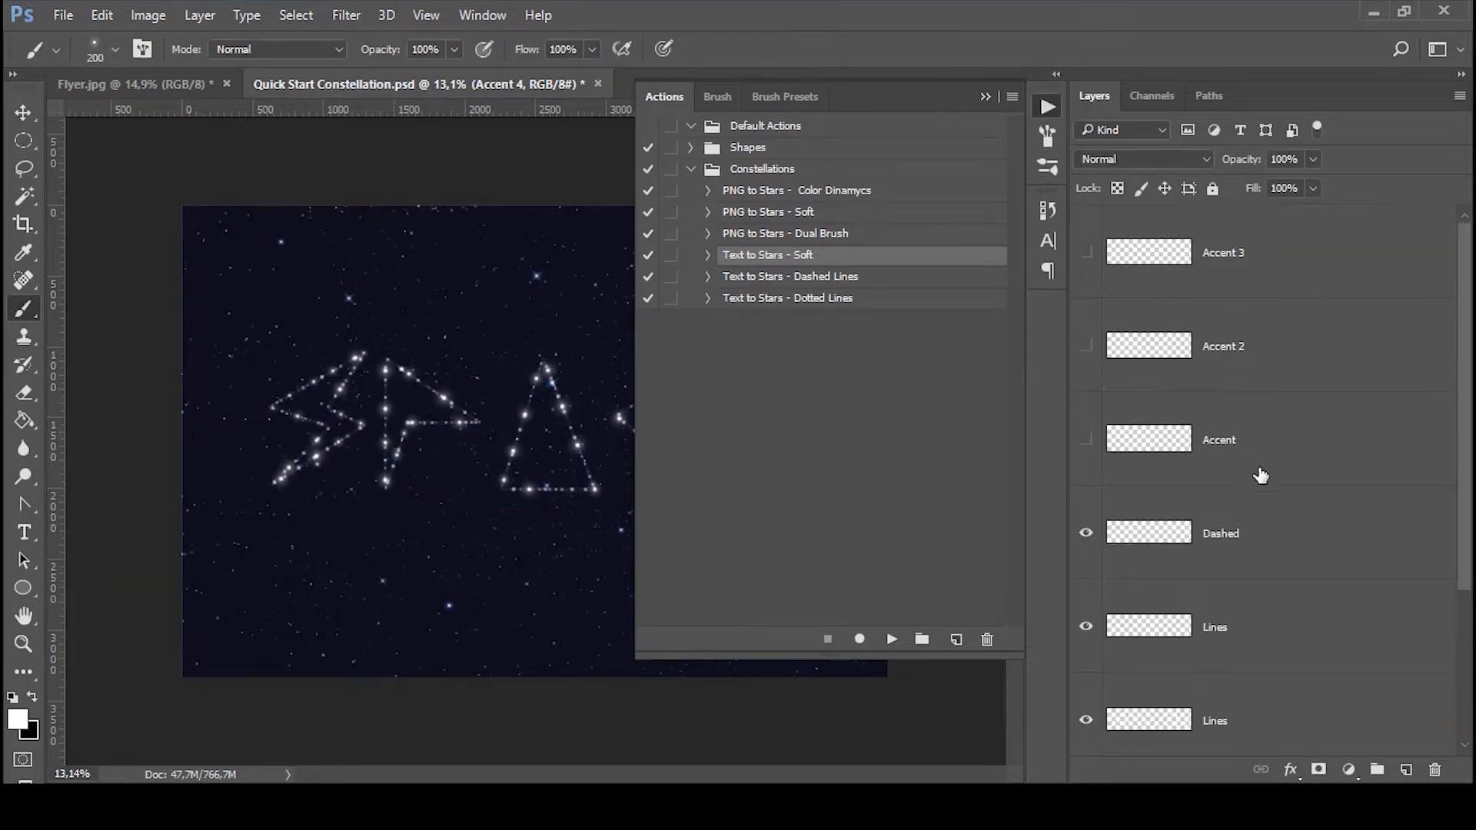
Step: Select the SPACE star layers from Accent 4 down to Lines and copy them into Flyer.jpg
scroll(1259, 492, down, 5)
shift+click(1239, 505)
drag(1239, 503, 470, 377)
click(1048, 108)
Step: Scale the SPACE star layers to about 67.9% and centre them in the flyer's sky at X 1561.5 px, Y 1608.5 px
key(ctrl+t)
scroll(552, 399, down, 3)
drag(475, 325, 610, 352)
drag(804, 274, 663, 337)
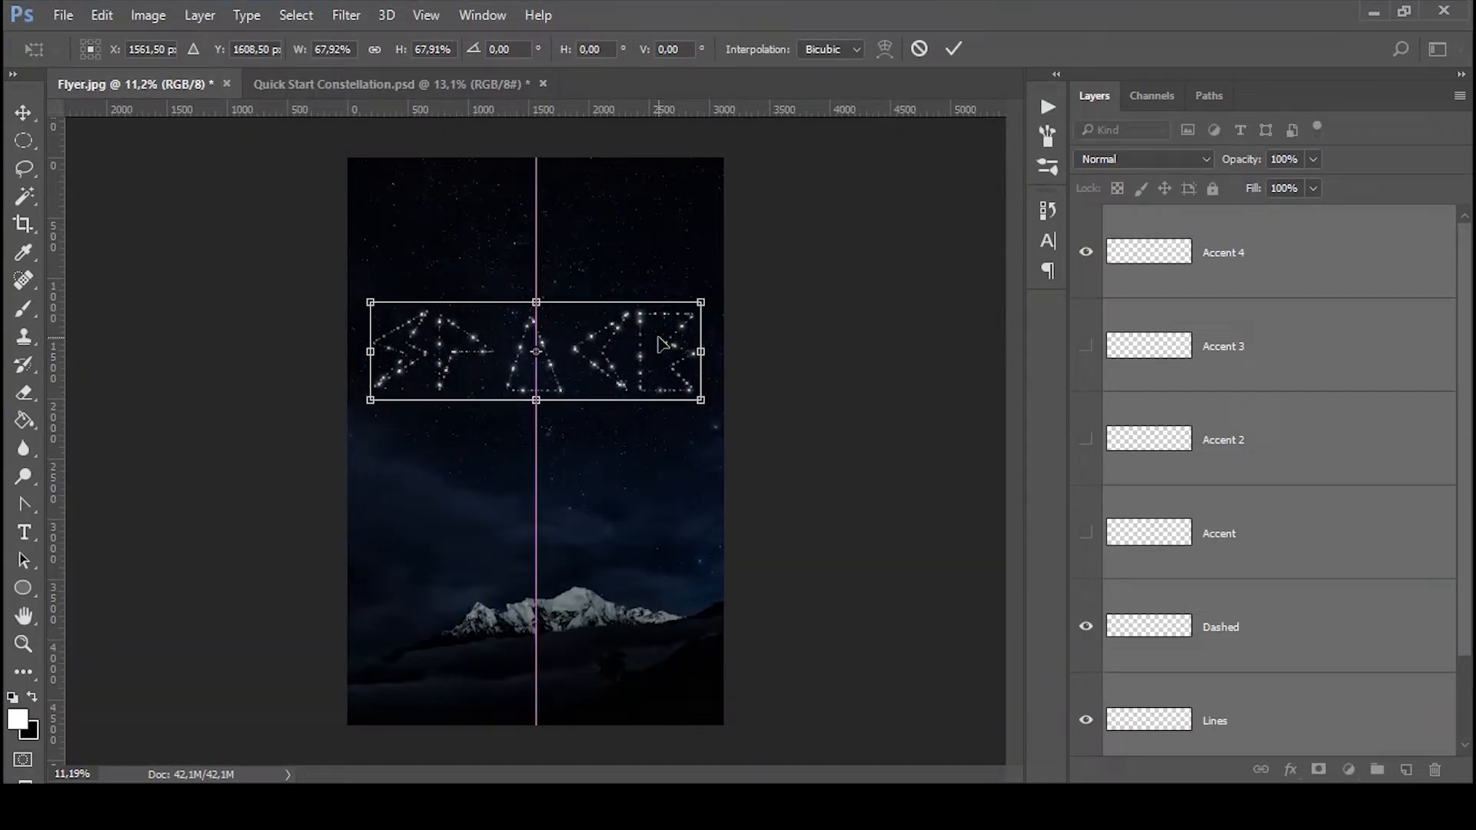
click(956, 49)
Step: Add the text PARTY in Montserrat Bold and place it just below the SPACE constellation
scroll(461, 416, up, 2)
text(t)
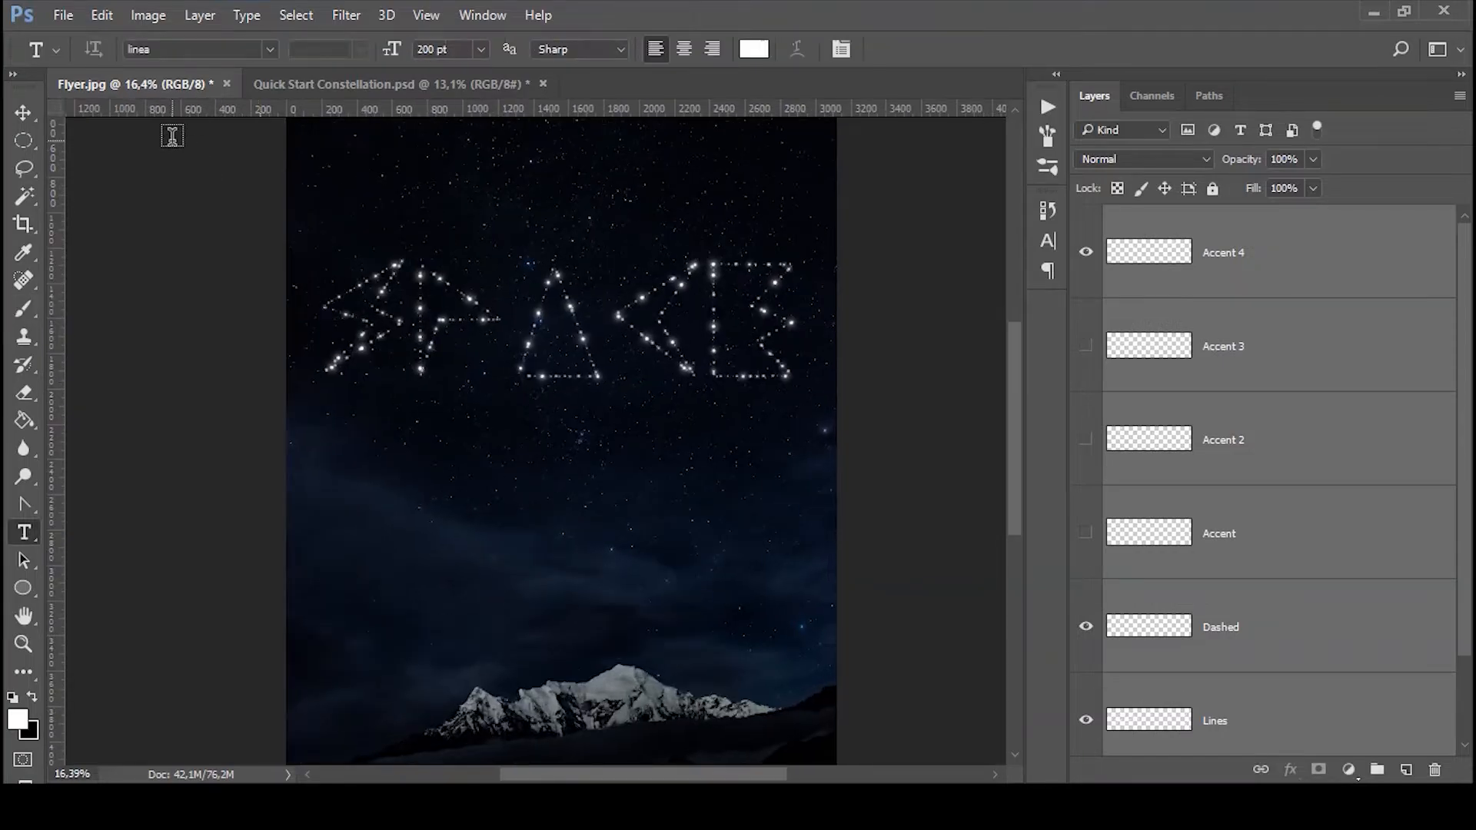
text(mon)
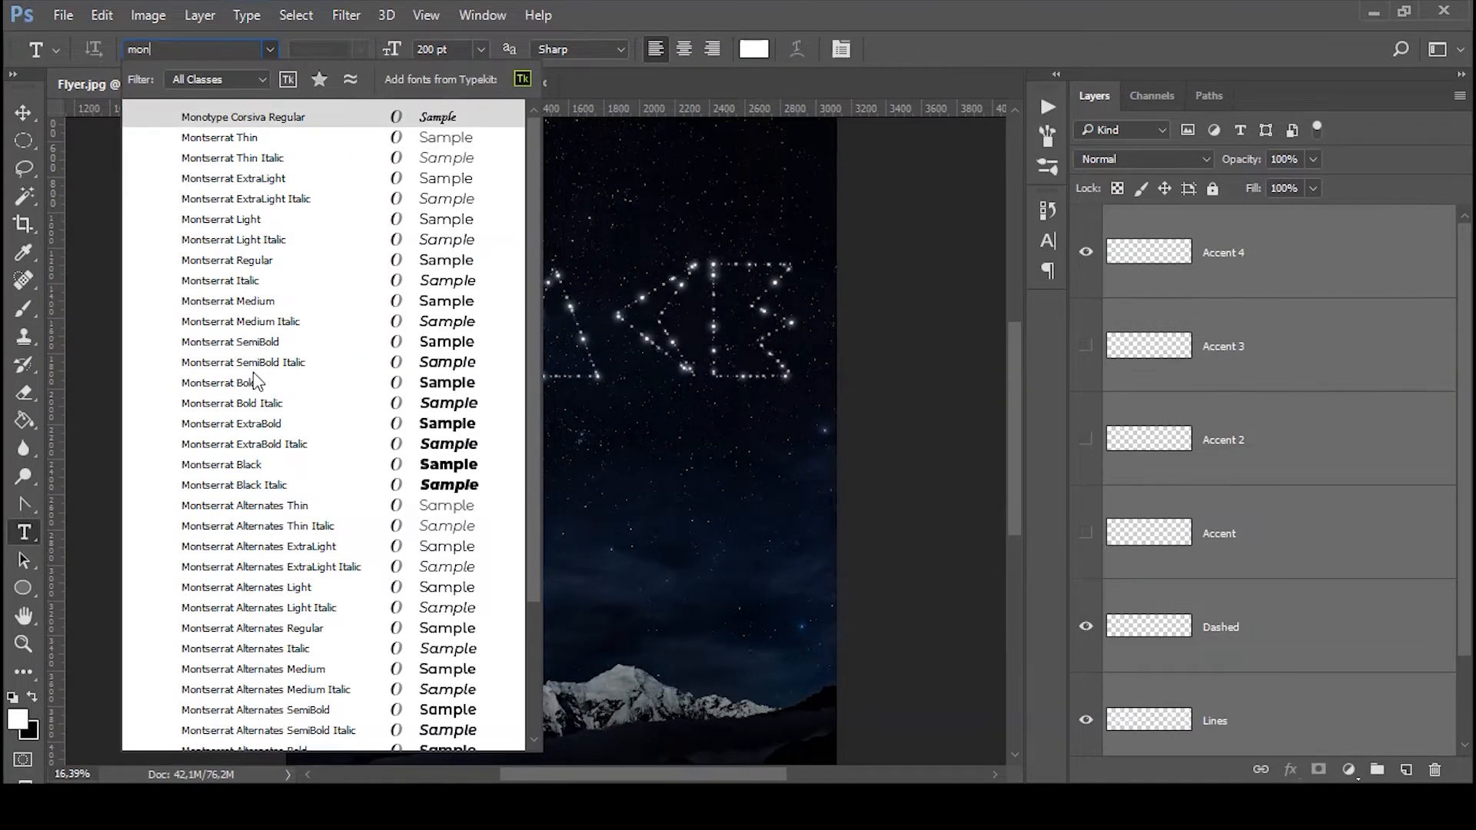
click(241, 382)
click(508, 486)
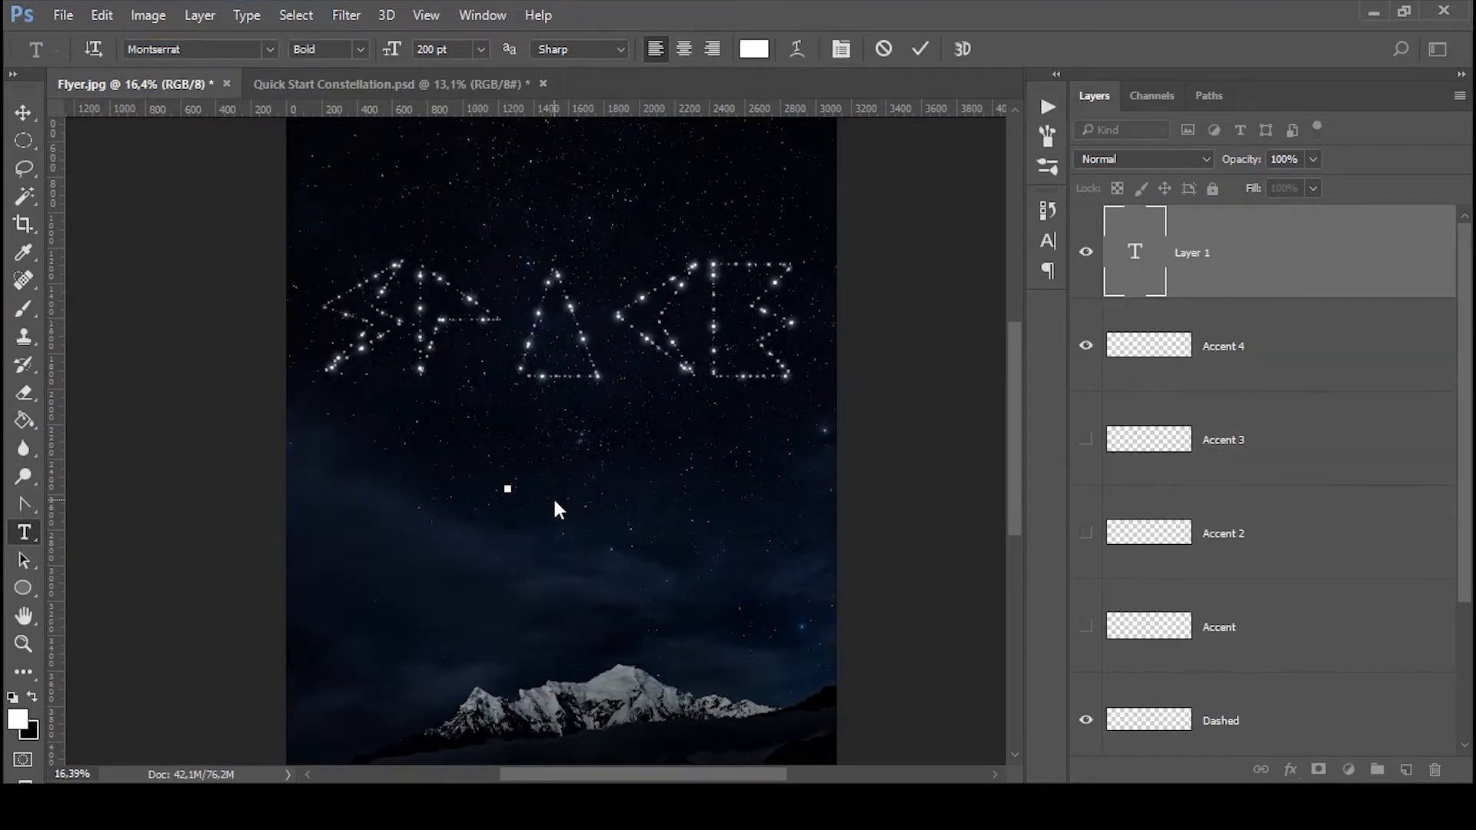
text(PARTY)
click(23, 114)
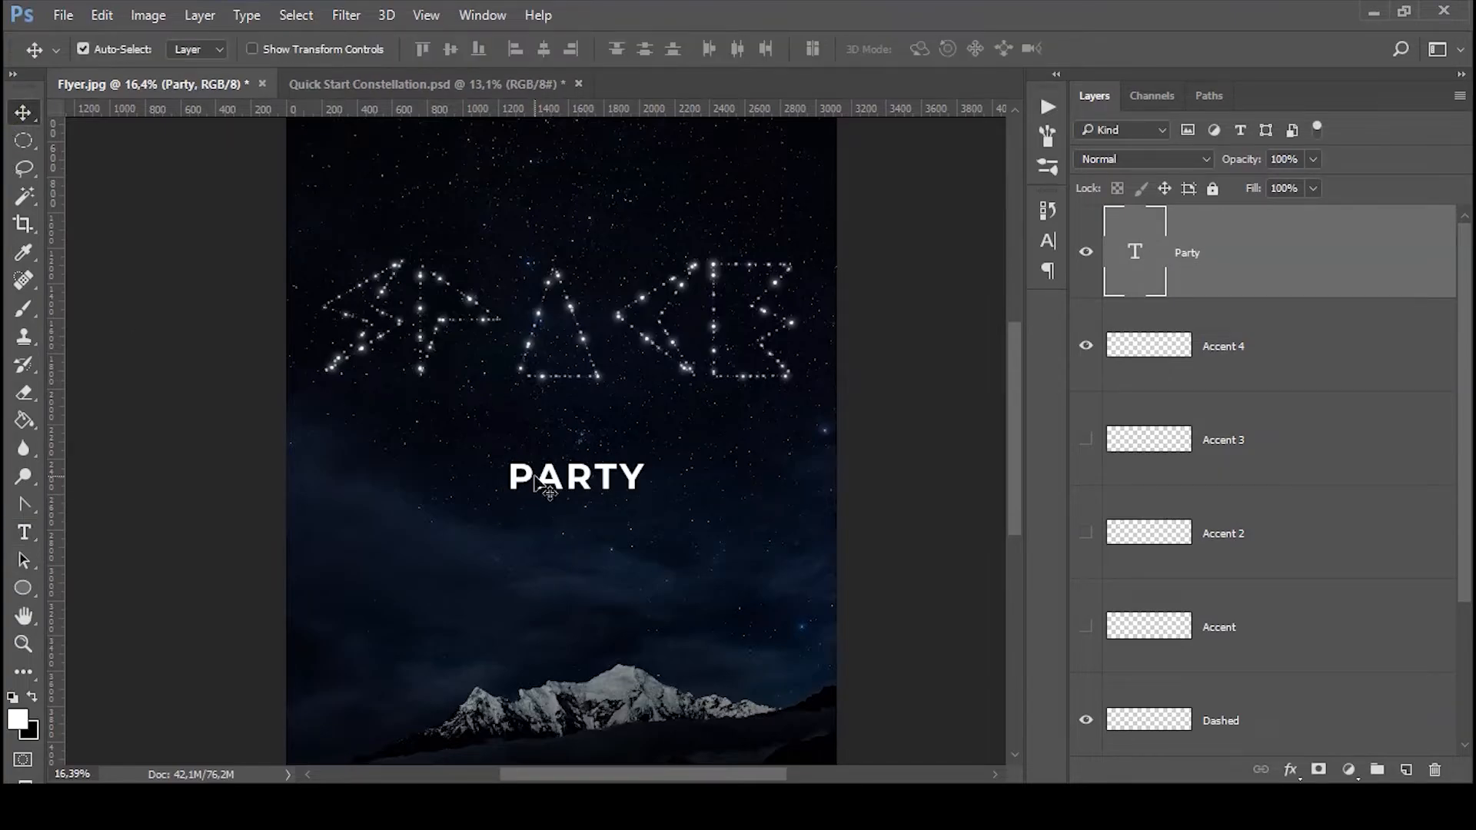
drag(546, 487, 526, 452)
Step: Change the font style of the PARTY text to Thin
key(t)
double_click(529, 440)
click(361, 48)
scroll(369, 80, up, 6)
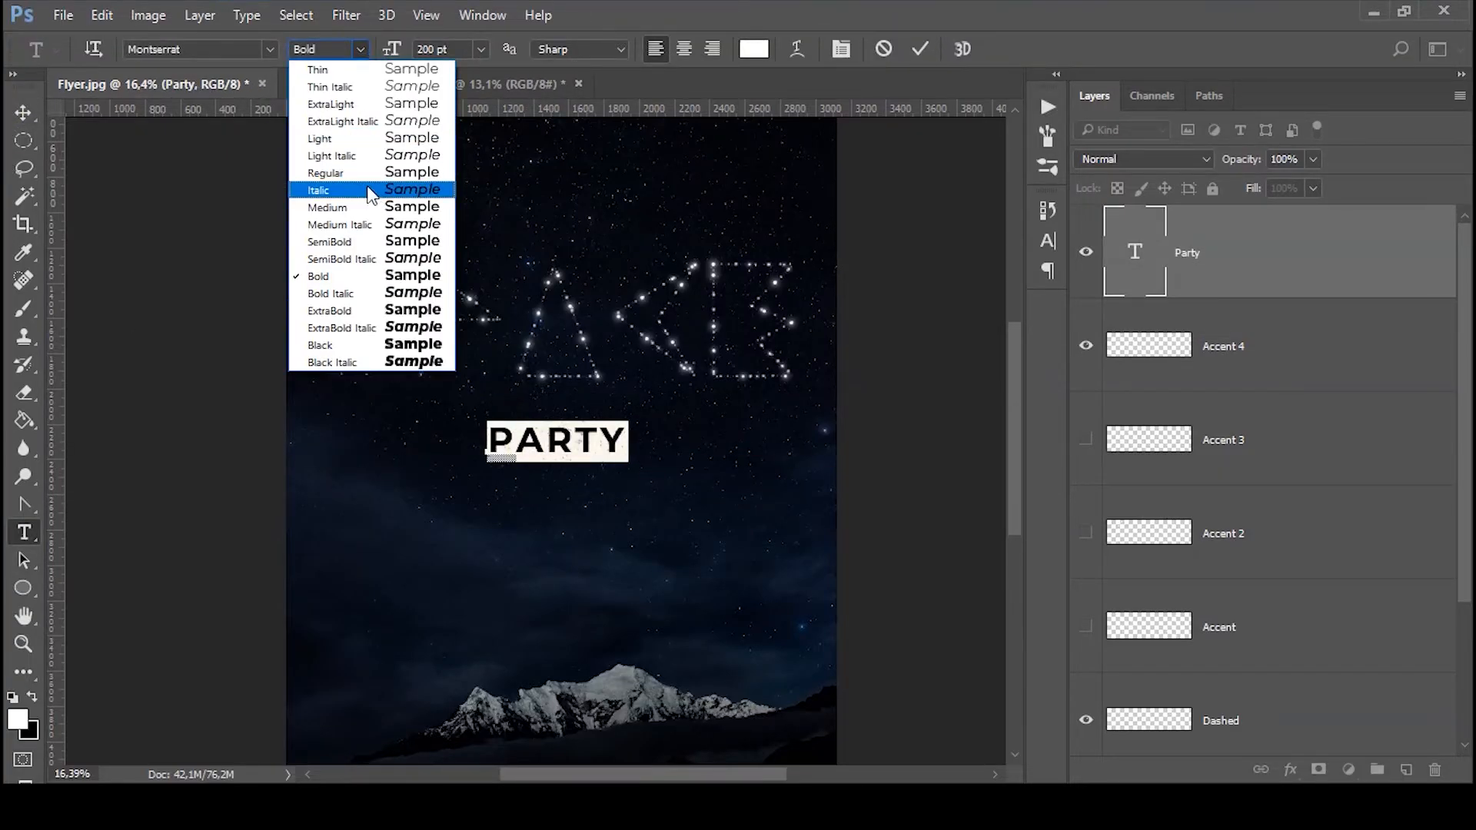
click(371, 74)
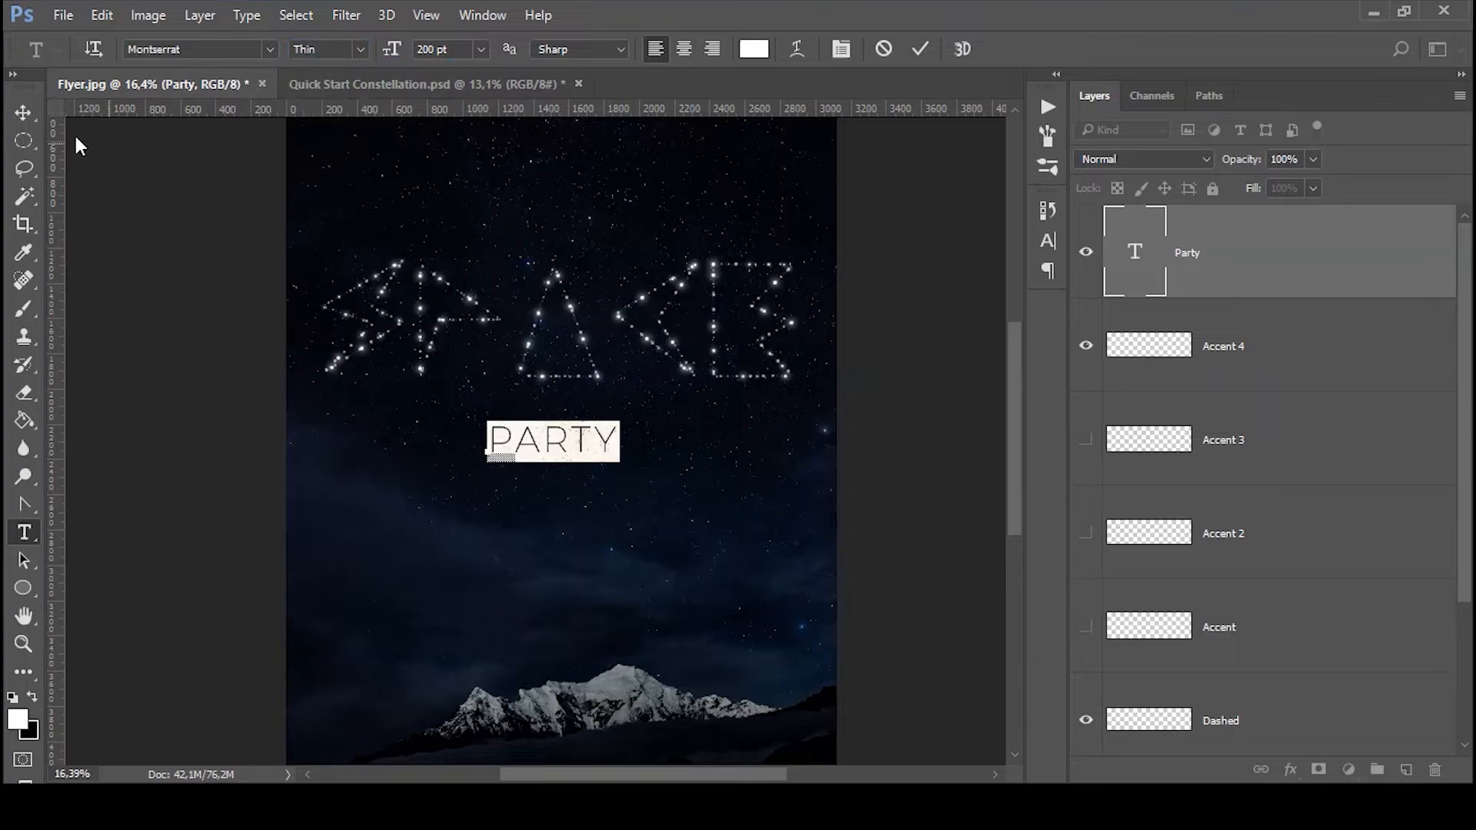
Step: Enlarge the PARTY text with Free Transform so it sits centred beneath the word SPACE
click(23, 114)
key(ctrl+t)
drag(625, 413, 684, 402)
click(954, 49)
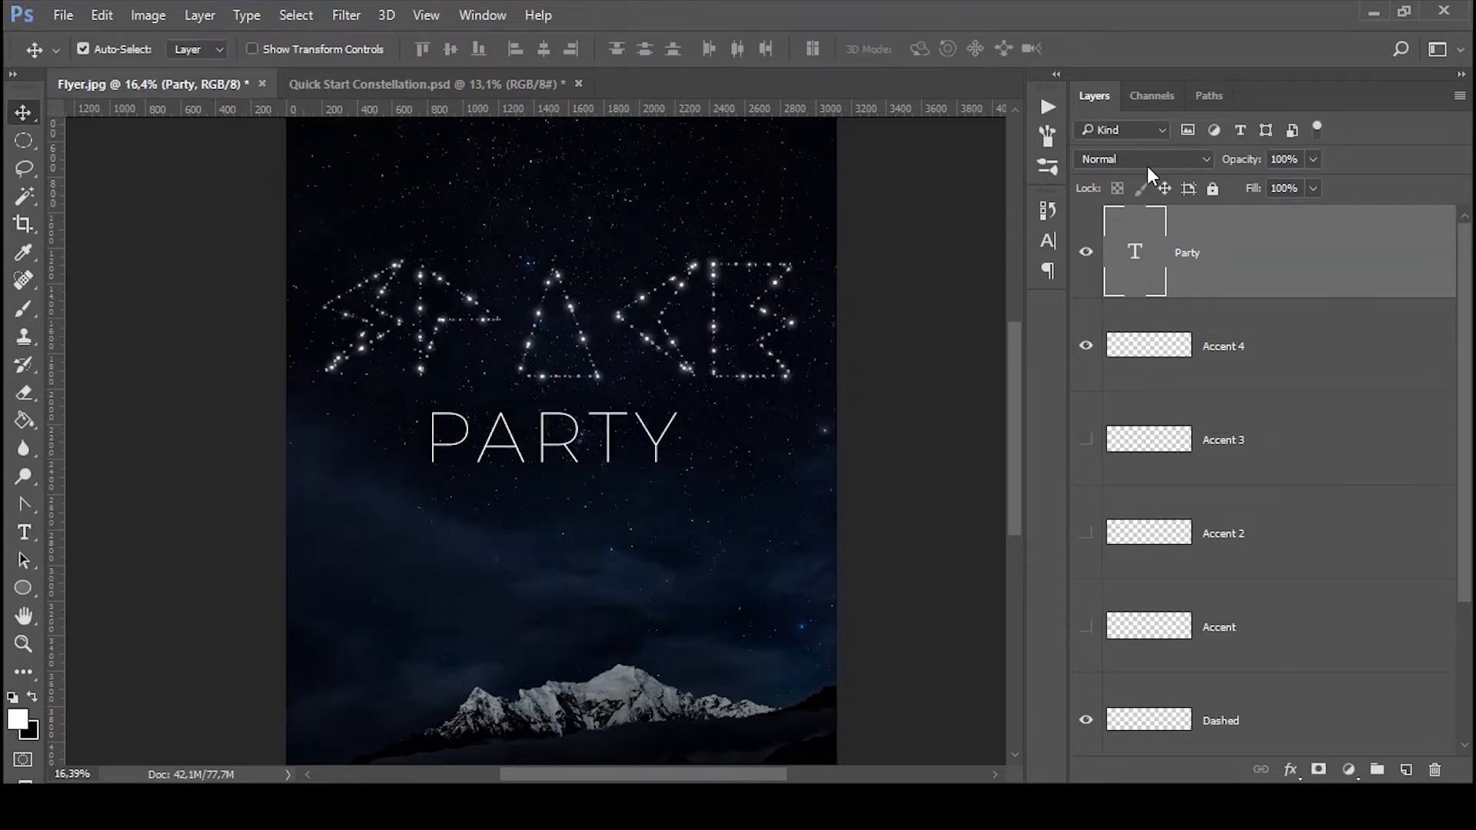
Step: Try the Overlay blend mode on the PARTY layer, then set it to Screen with 51% opacity
click(1137, 160)
click(1099, 370)
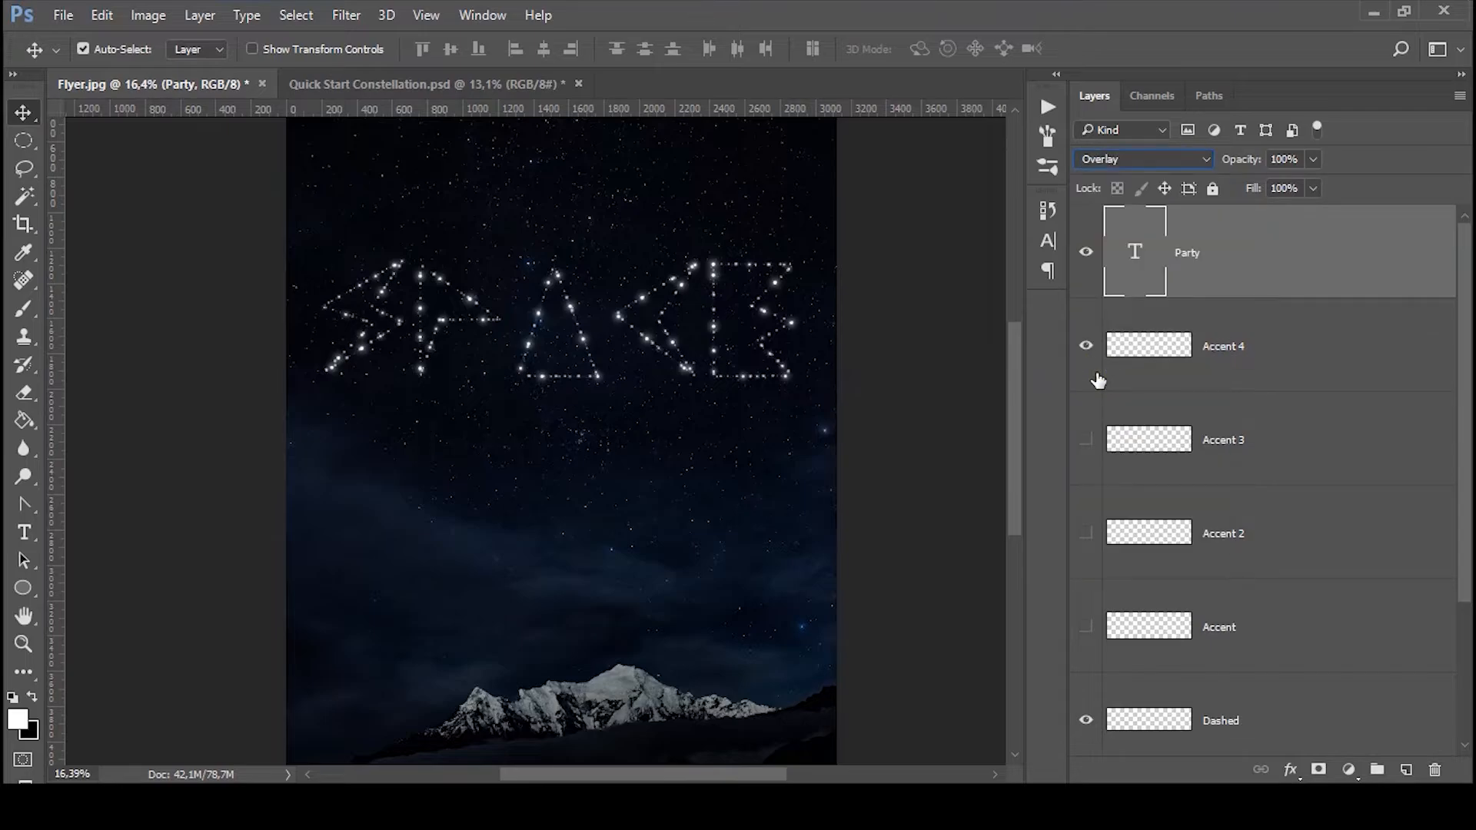
click(1131, 161)
click(1107, 307)
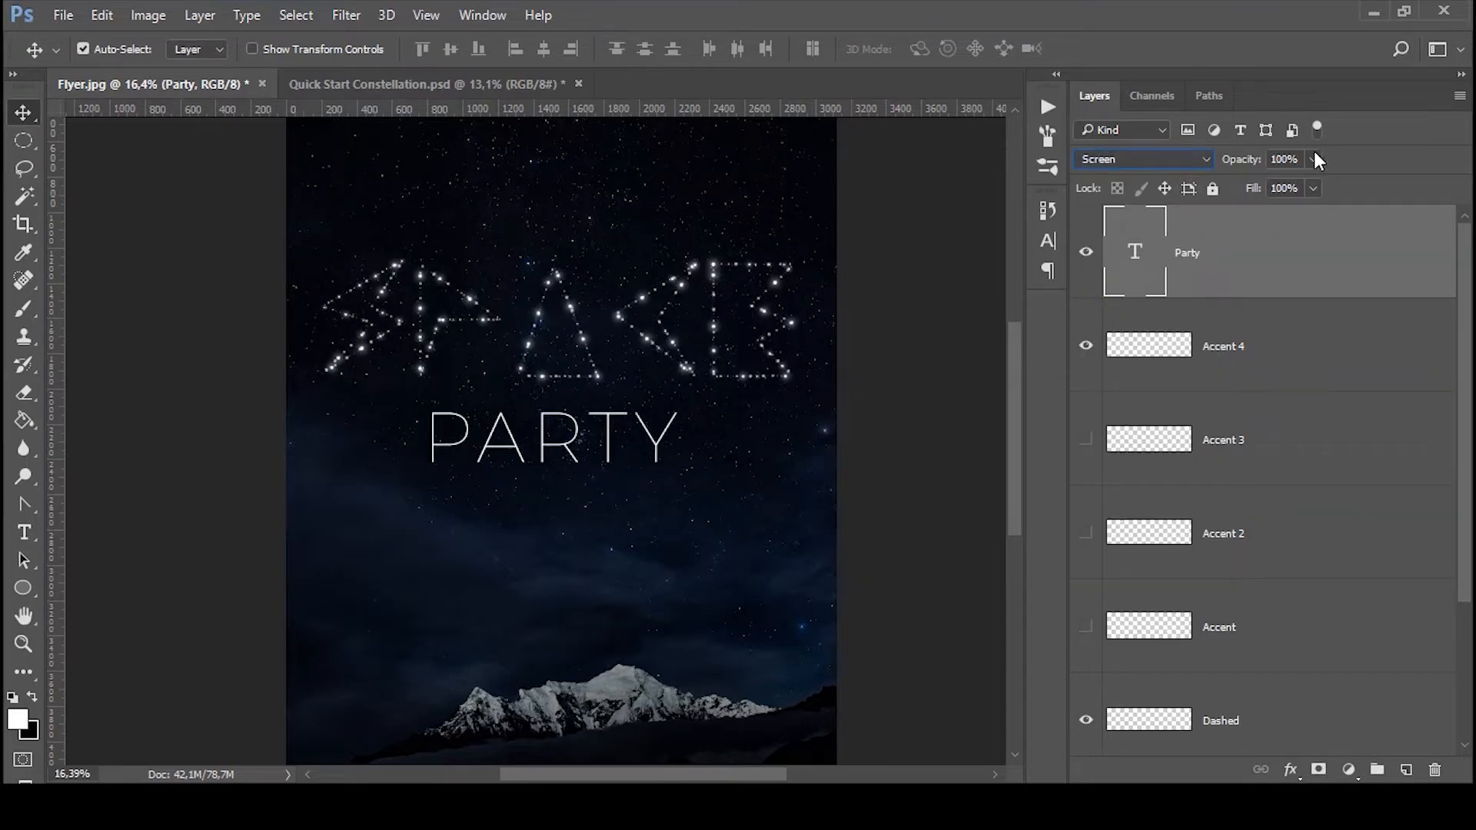
drag(1276, 184, 1266, 184)
click(54, 136)
scroll(780, 549, down, 3)
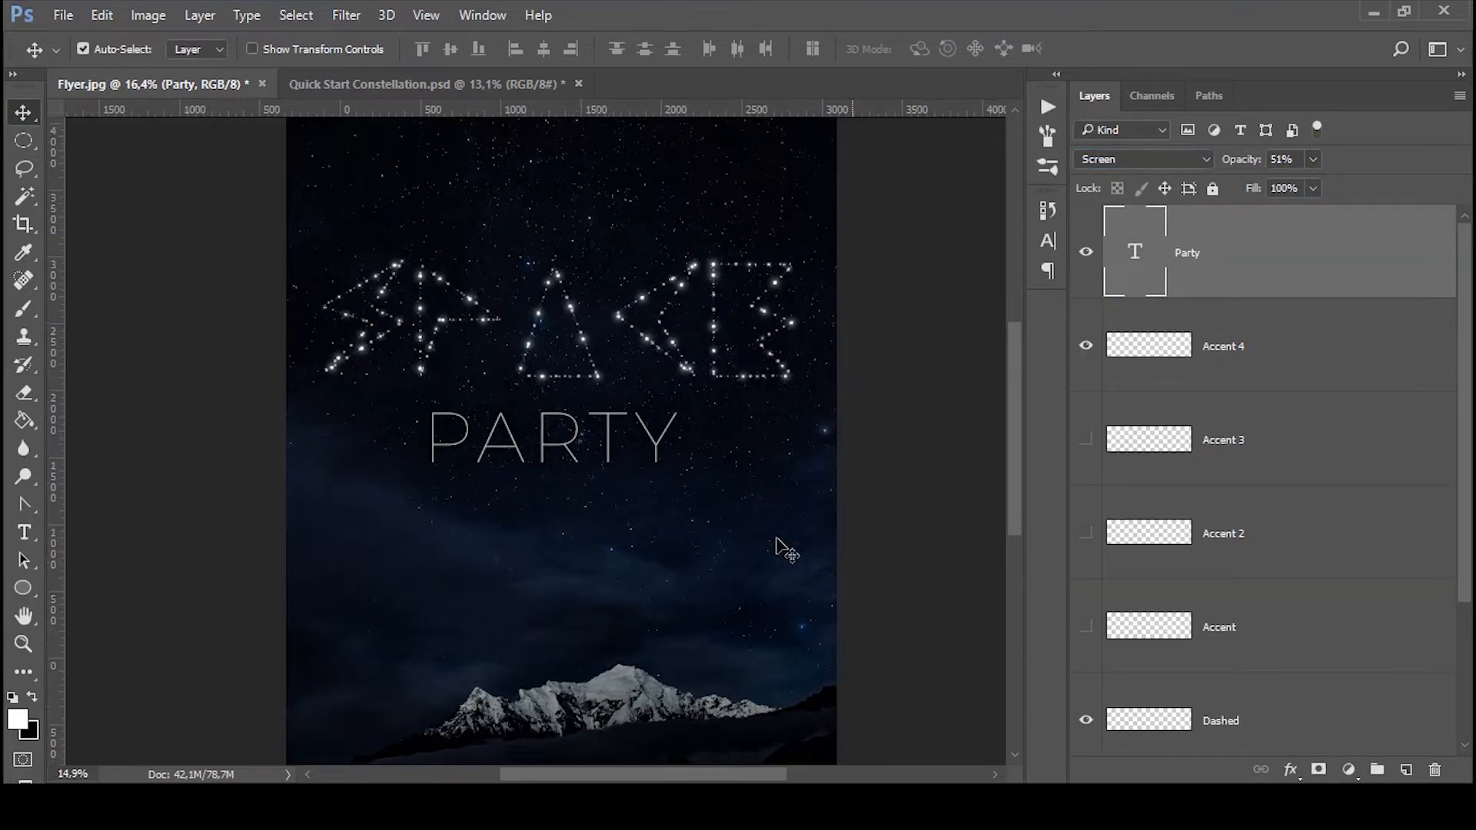
scroll(578, 583, down, 2)
scroll(581, 538, up, 4)
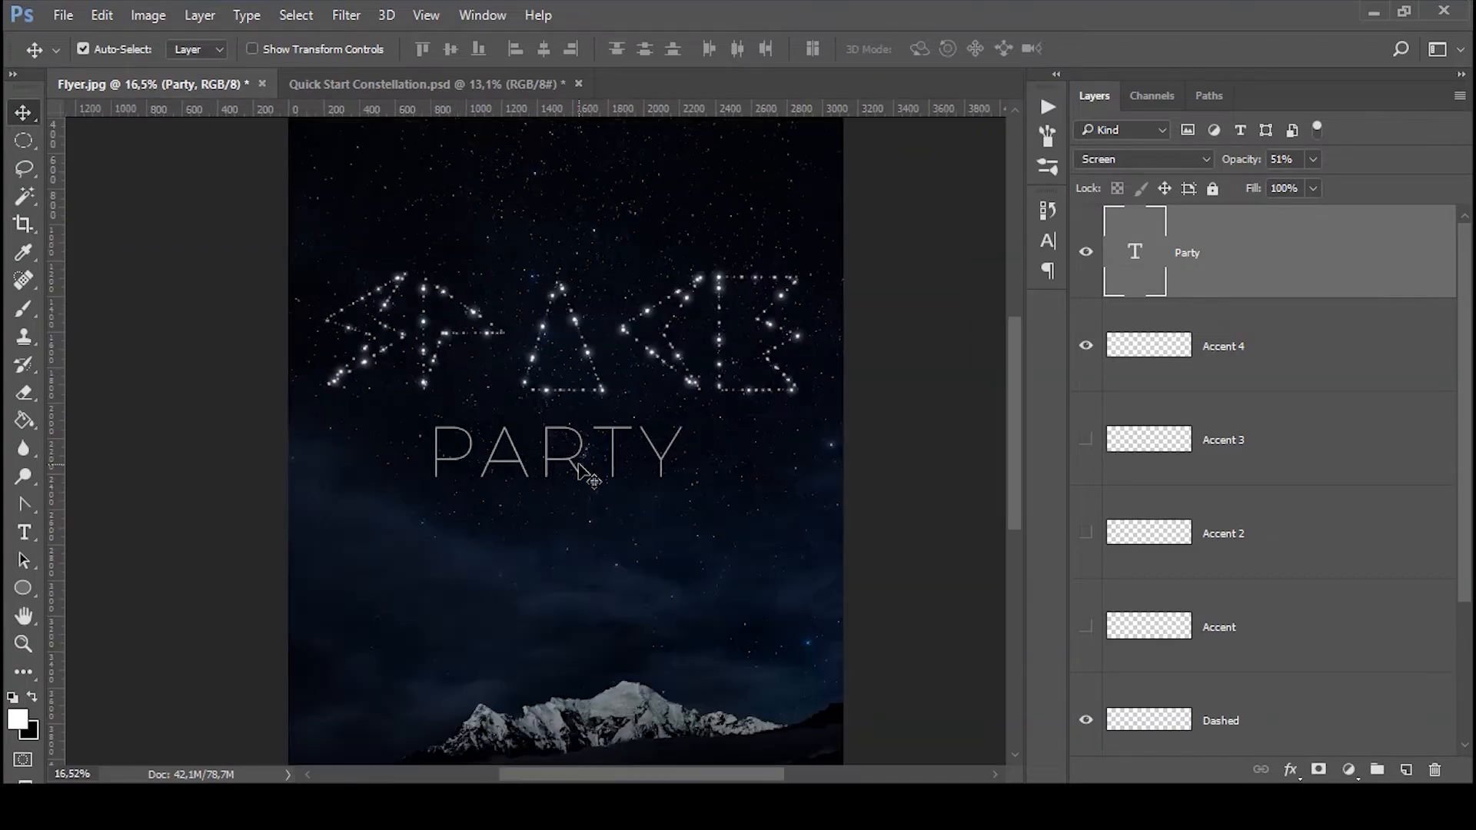
Step: In Quick Start Constellation.psd, scale down the SPACE star layers together with the text layer and group them
click(372, 85)
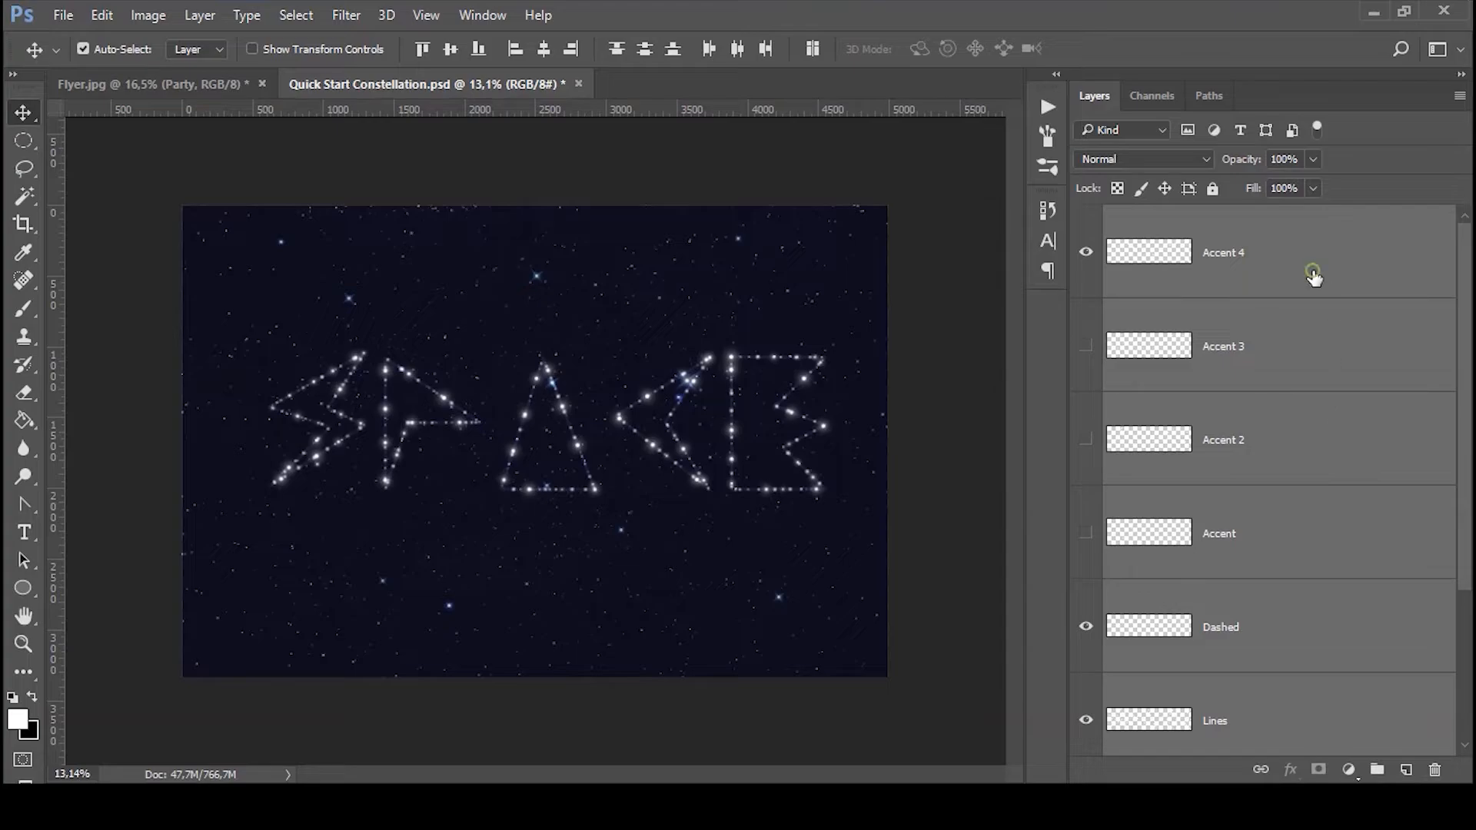
scroll(1318, 400, down, 3)
shift+click(1261, 578)
key(ctrl+t)
drag(856, 338, 780, 356)
key(Return)
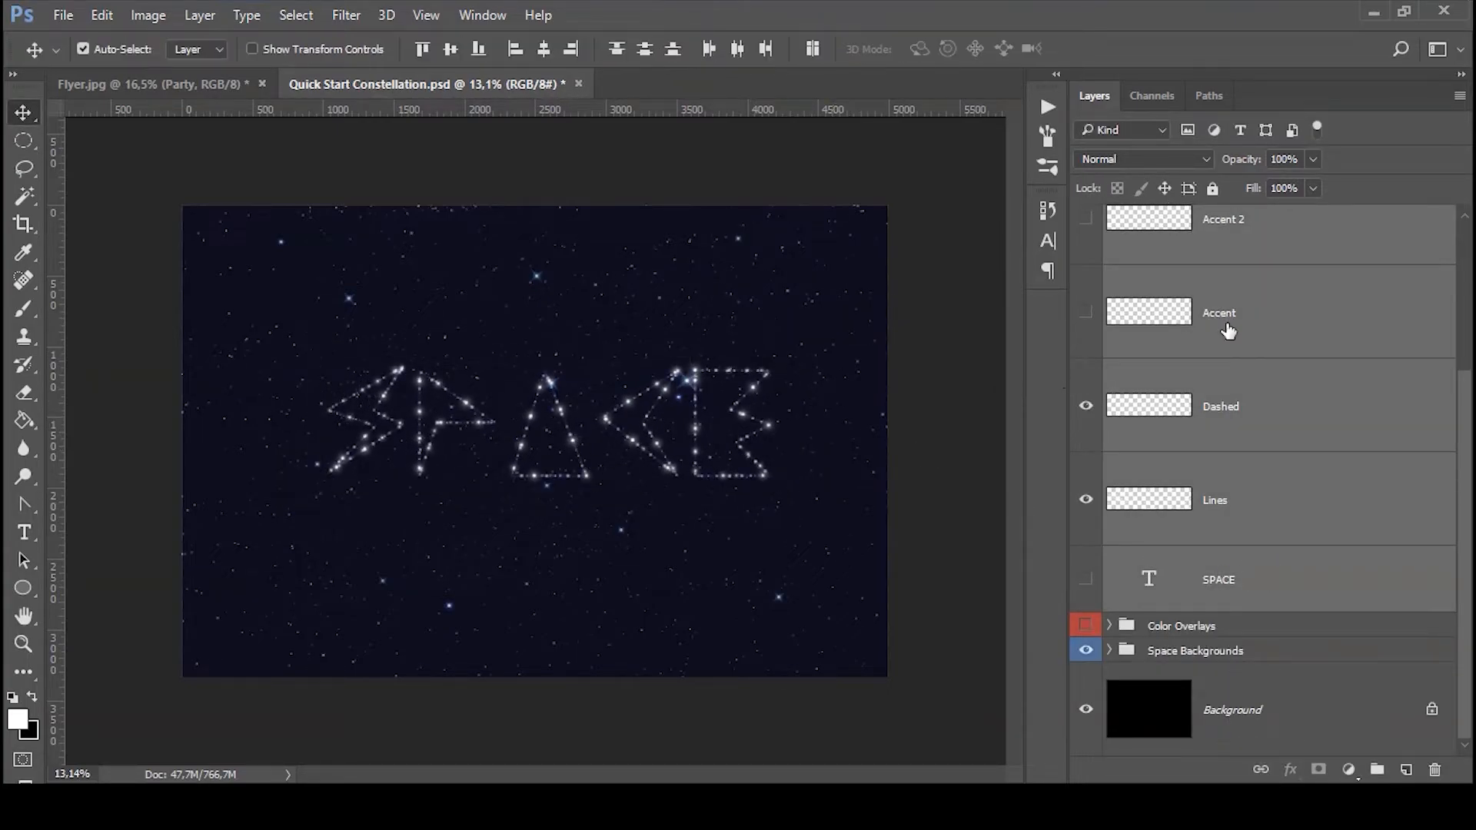
key(ctrl+g)
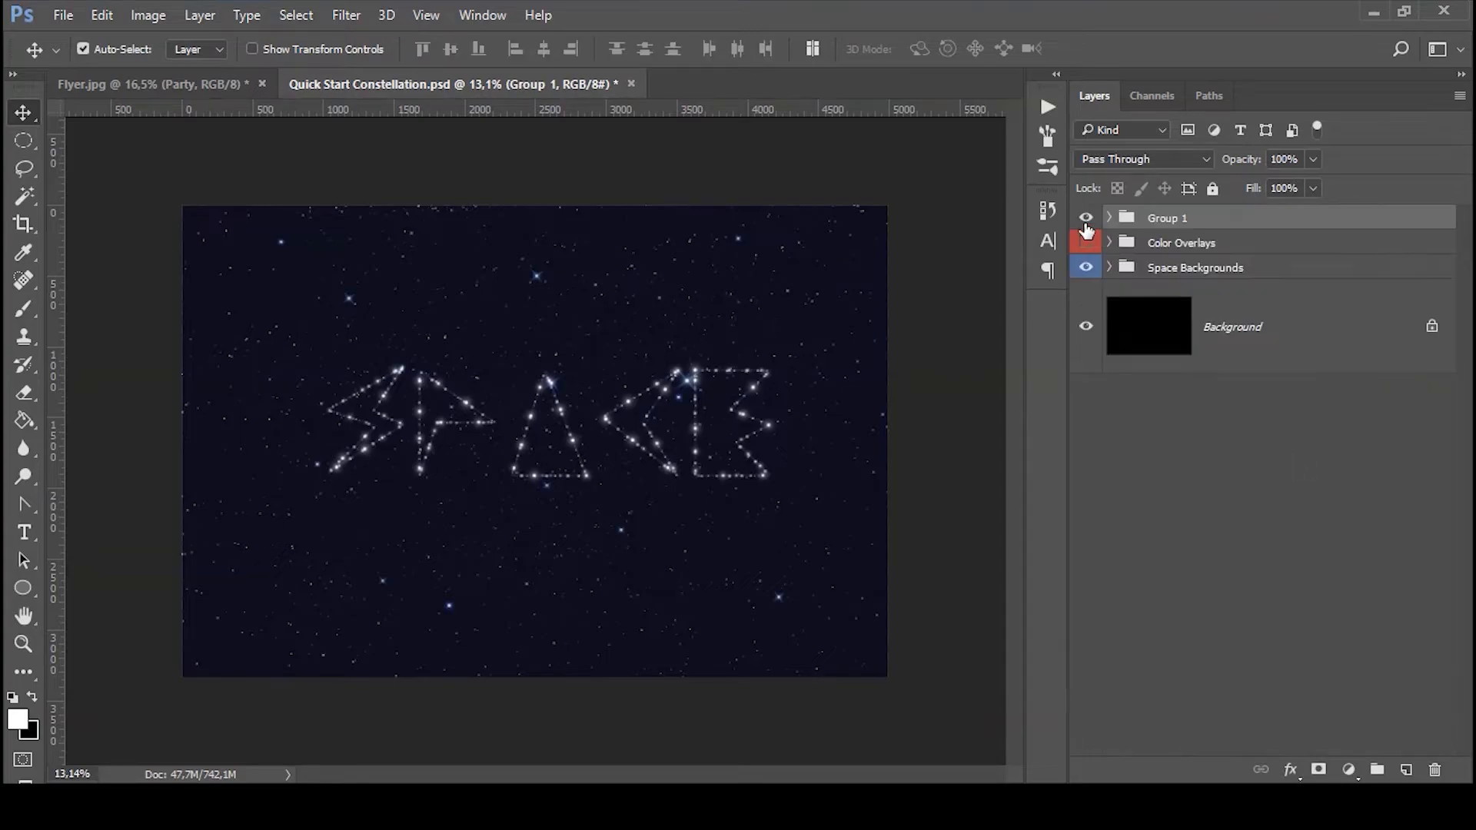
Step: Turn on the Color Overlays group and preview Overlay 1, Overlay 3 and Overlay 4 over the SPACE constellation
click(1110, 246)
click(1086, 241)
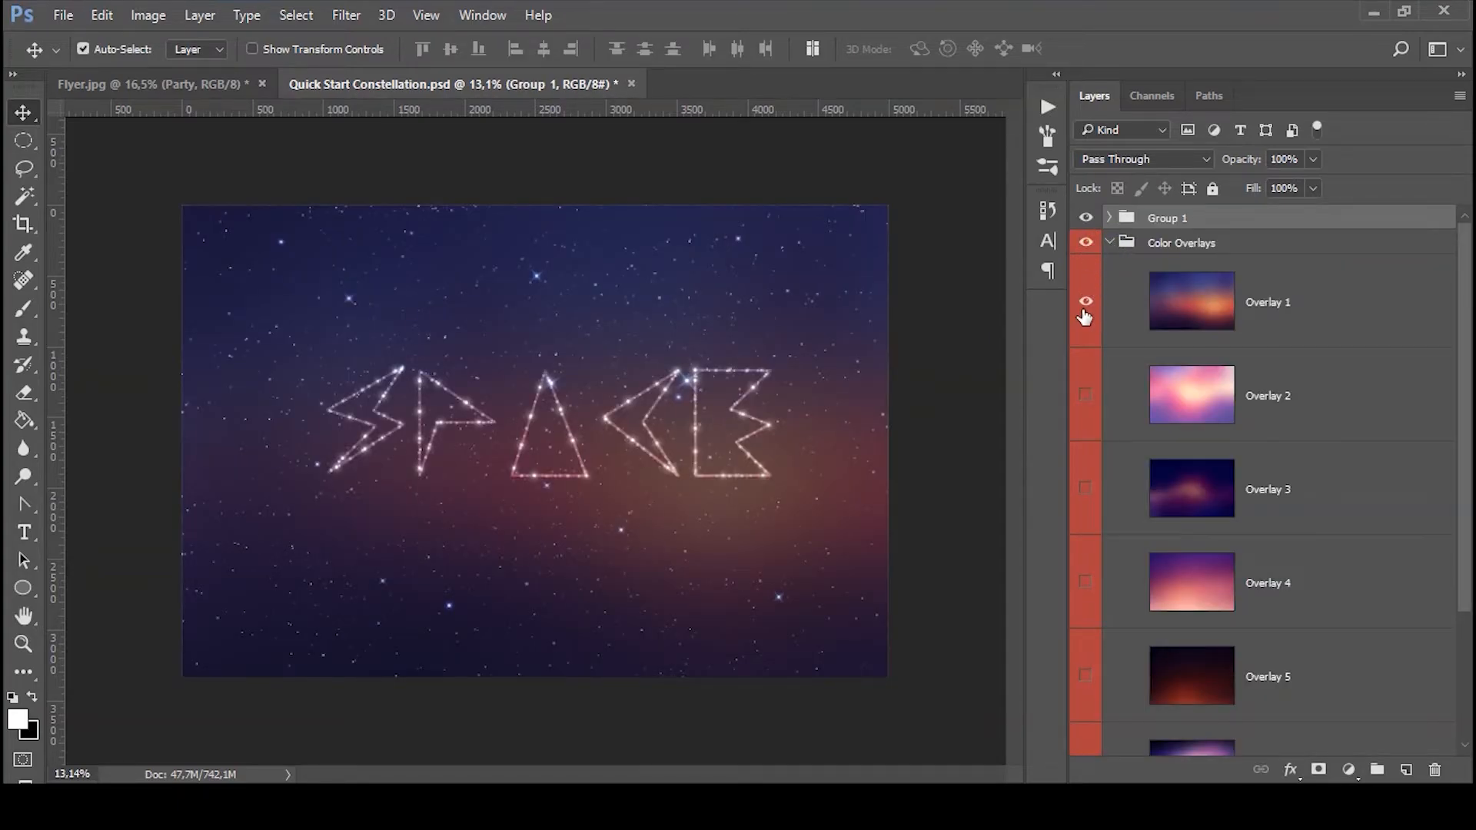
click(1084, 302)
click(1085, 491)
click(1085, 491)
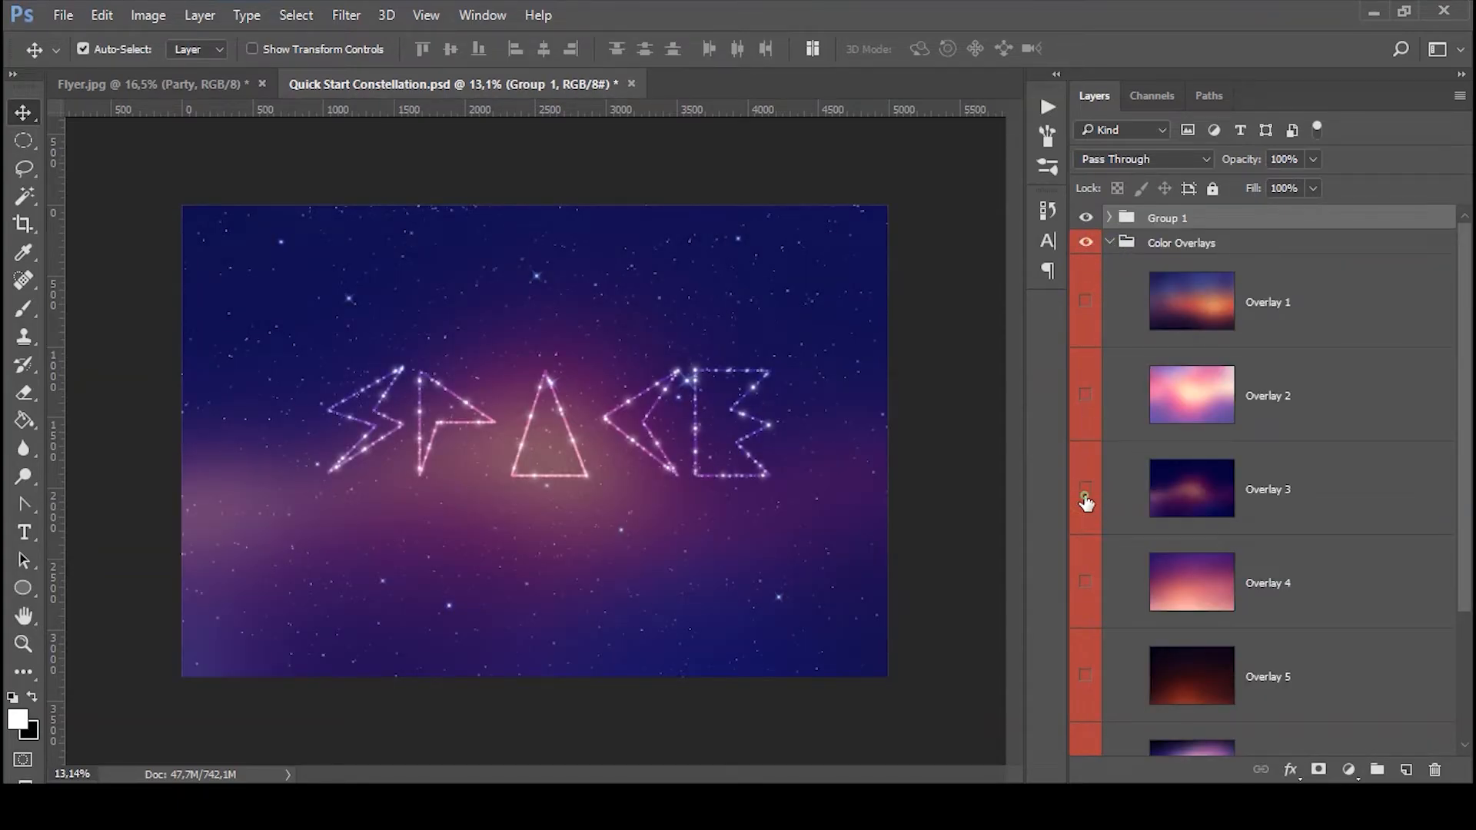
click(1083, 584)
click(1084, 584)
Step: Hide Space Background 1, preview Space Background 2, and show Space Background 3 behind the fish constellation
scroll(1087, 643, down, 2)
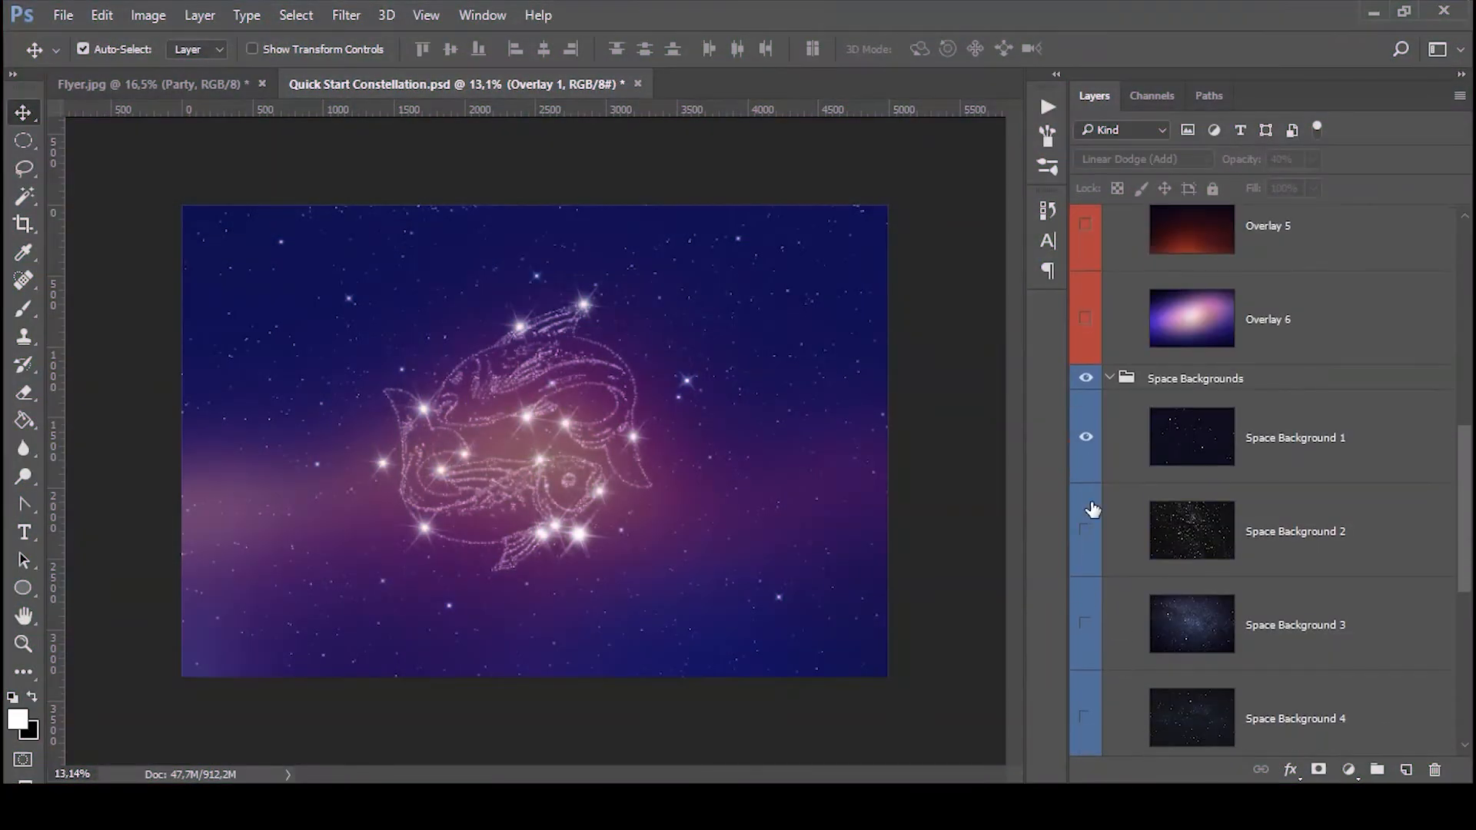
click(1085, 436)
scroll(1091, 407, down, 2)
click(1085, 386)
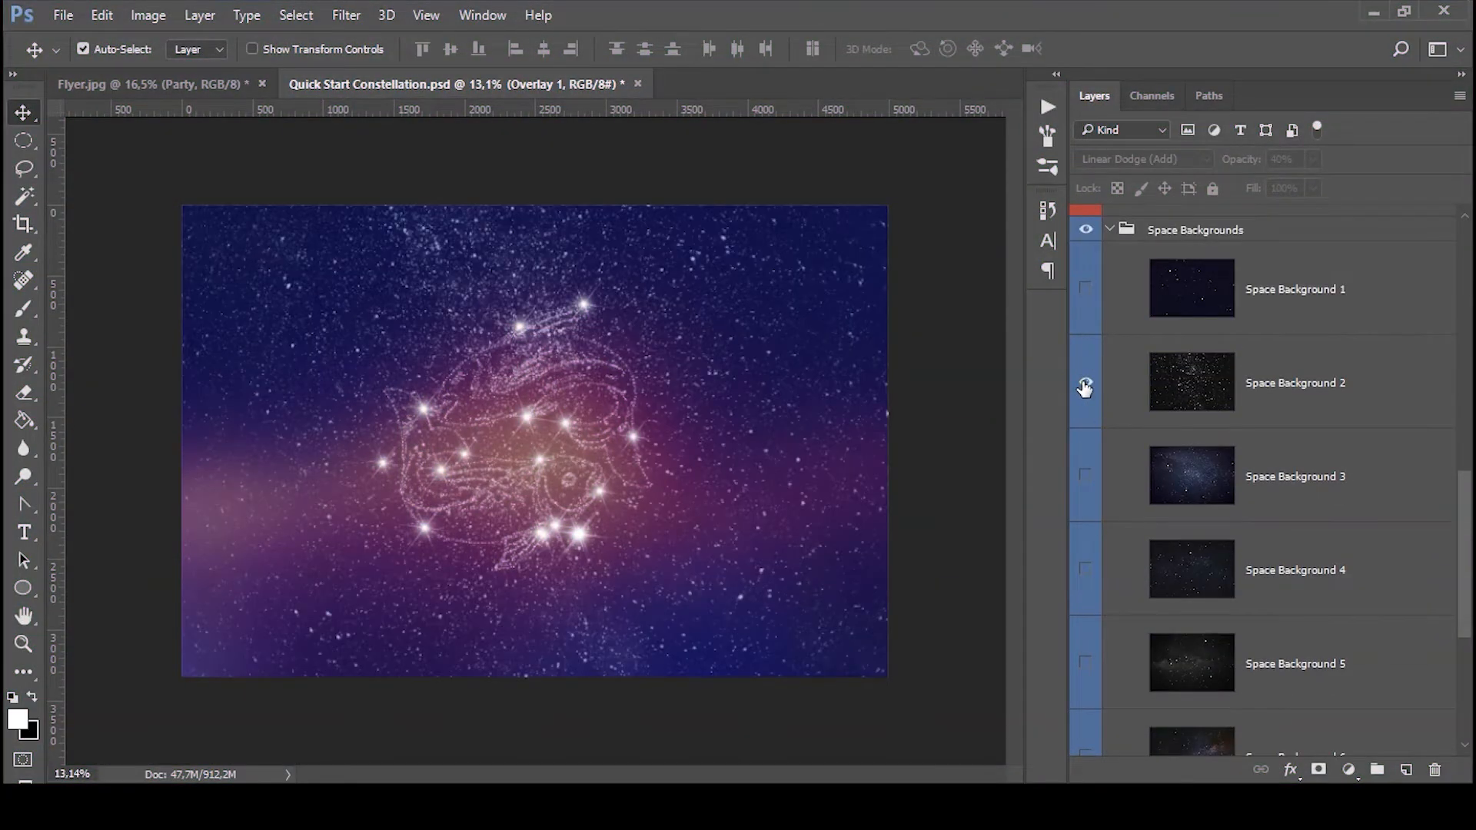
click(1085, 476)
click(1085, 384)
scroll(1153, 504, up, 8)
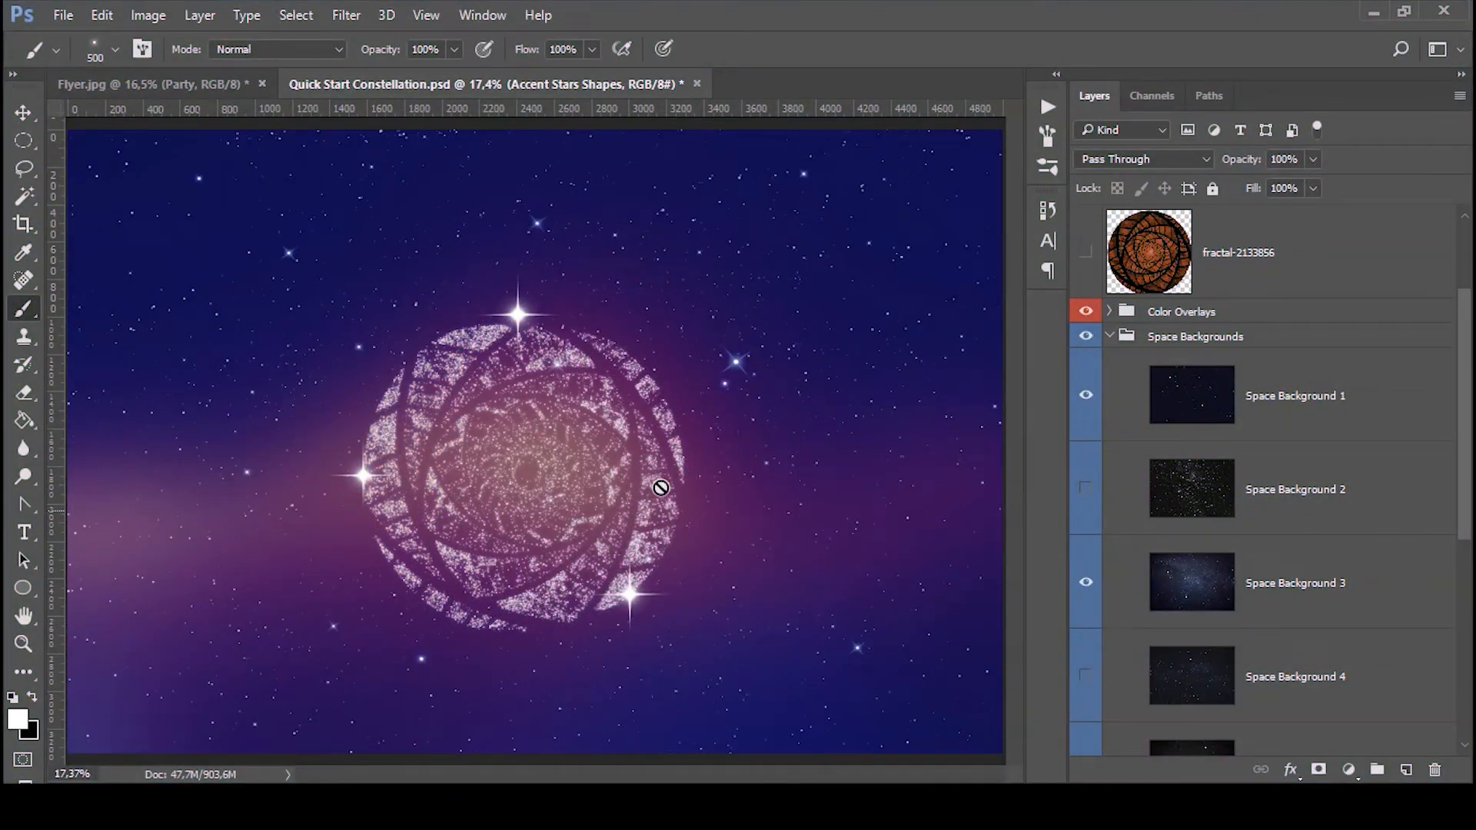
Step: Hide Space Background 1 behind the fractal constellation, preview Space Background 2, and replace Space Background 3 with Space Background 4
scroll(661, 488, down, 1)
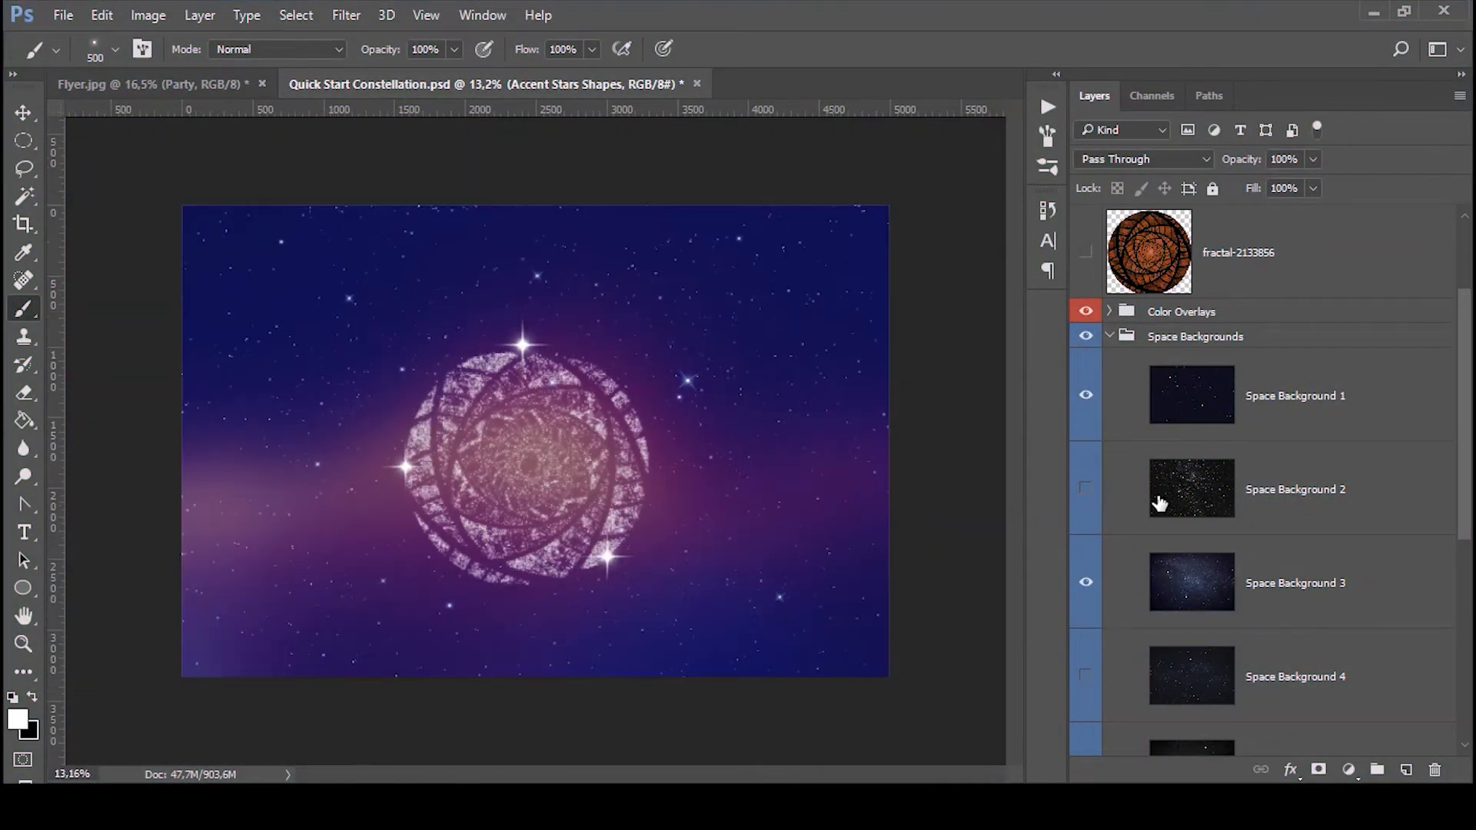
scroll(1158, 500, up, 1)
click(1086, 423)
click(1087, 509)
click(1087, 511)
scroll(1079, 630, down, 2)
click(1083, 603)
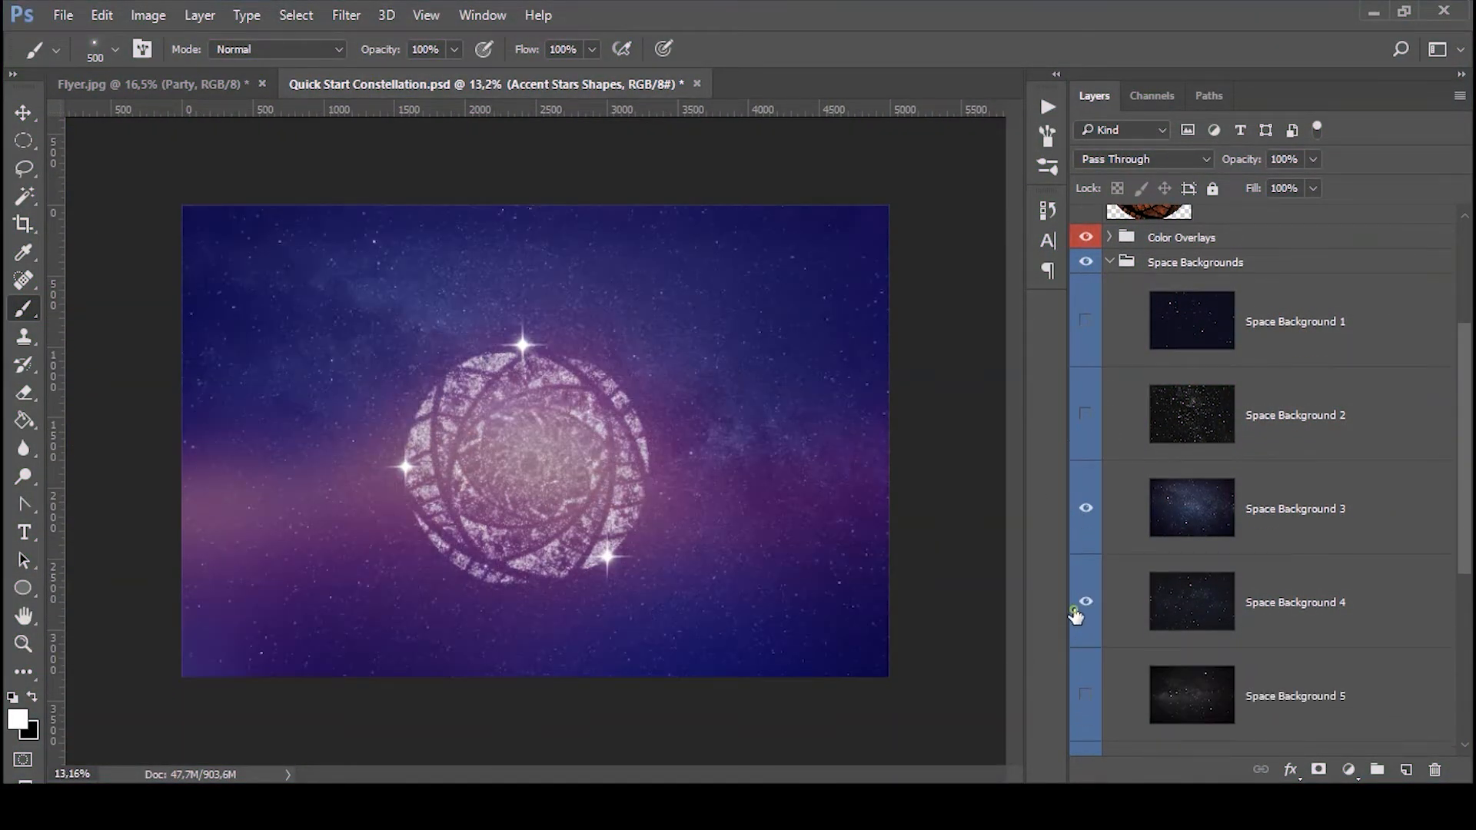
click(1088, 507)
Step: Hide Space Background 4 and preview Space Backgrounds 5, 6 and 7 behind the fractal constellation
scroll(1086, 611, down, 4)
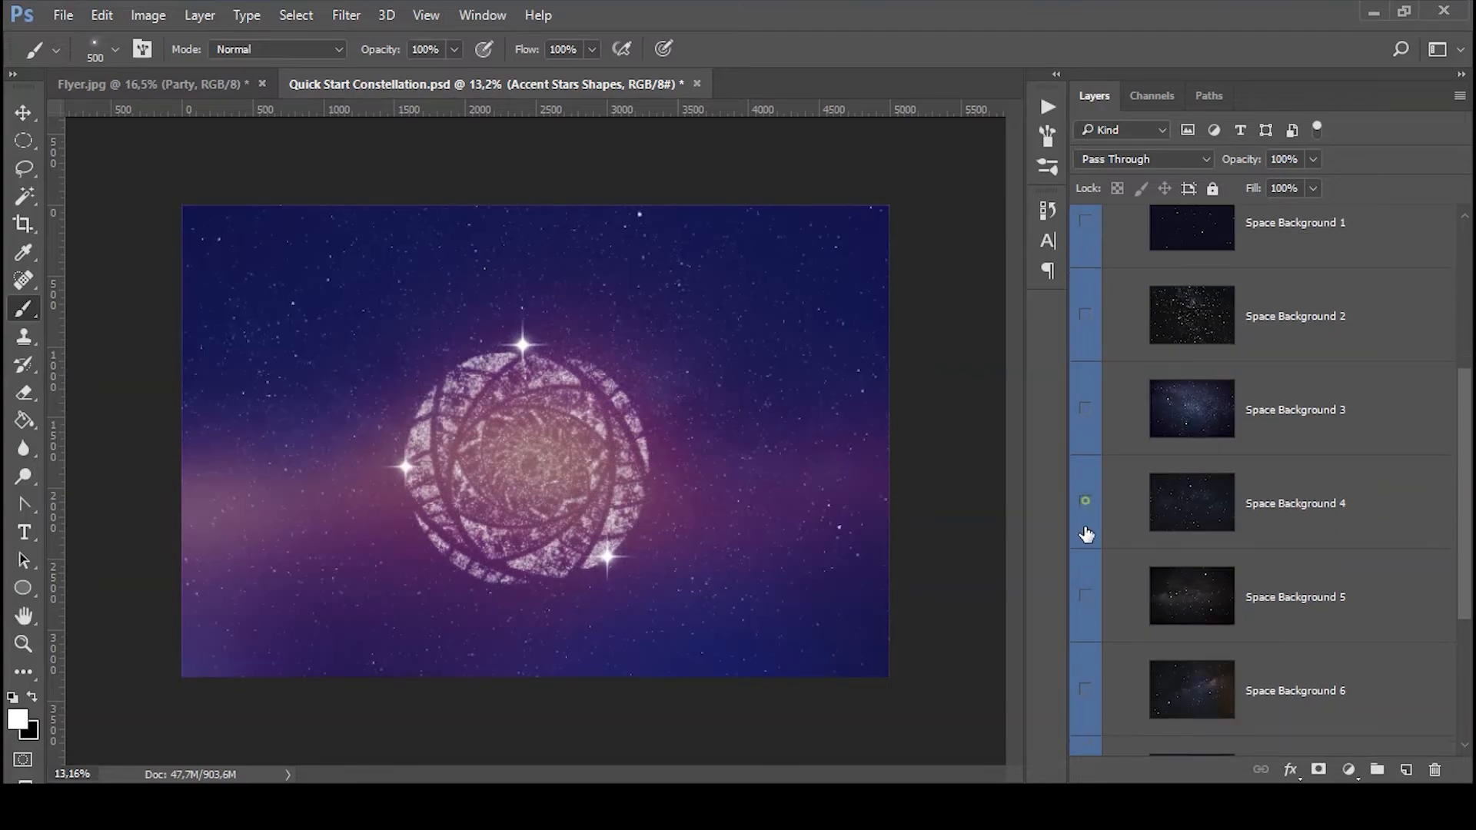
click(1086, 519)
click(1091, 594)
scroll(1087, 592, down, 3)
click(1080, 471)
click(1084, 560)
scroll(1088, 538, down, 2)
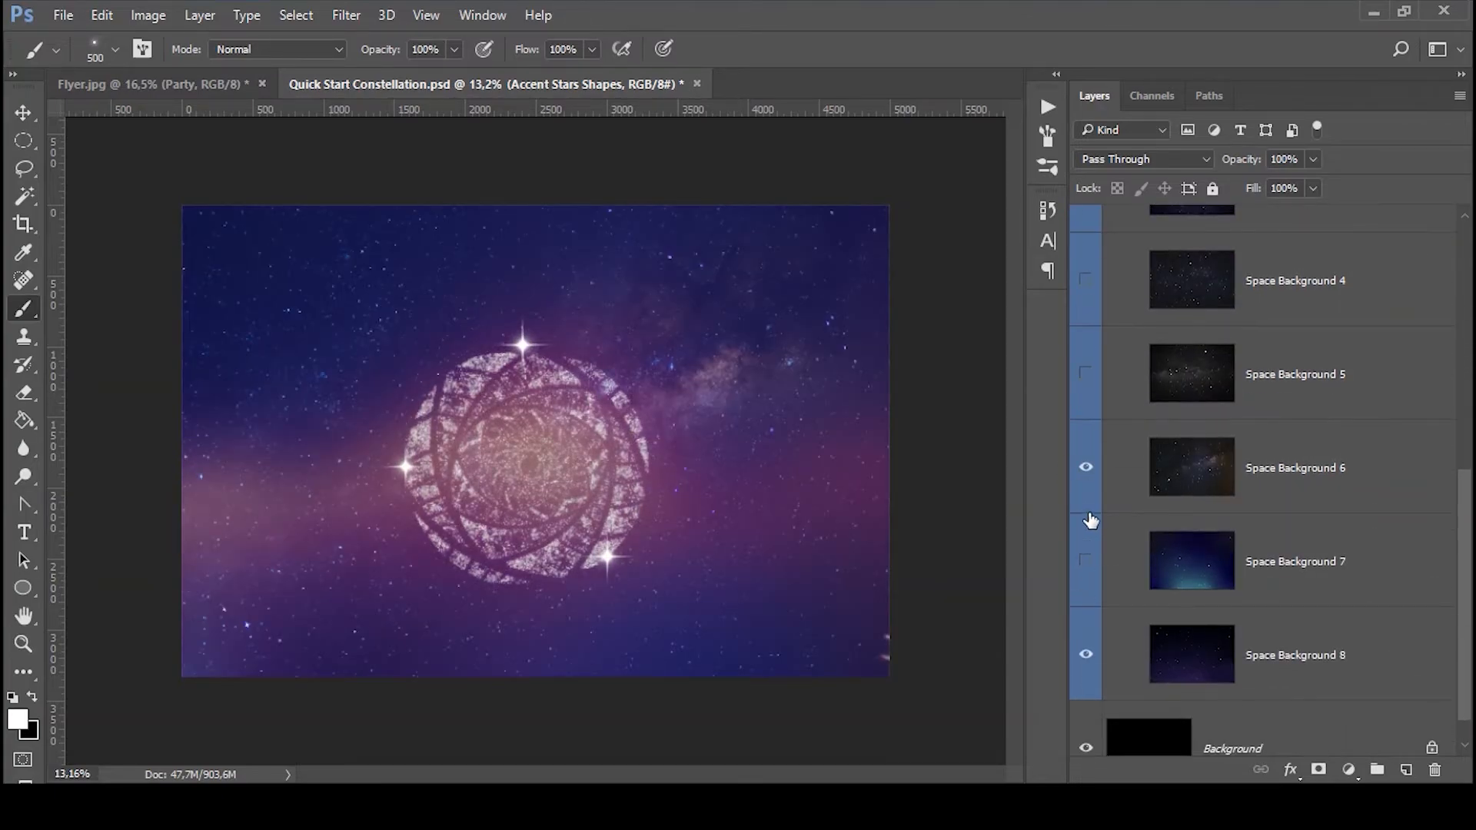
click(1084, 468)
click(1090, 556)
Step: Make all the hidden layers in the Space Backgrounds group visible again, up to Space Background 1
drag(1087, 464, 1082, 267)
scroll(1116, 466, up, 6)
drag(1086, 332, 1085, 275)
click(1085, 242)
scroll(1088, 323, up, 10)
click(1088, 395)
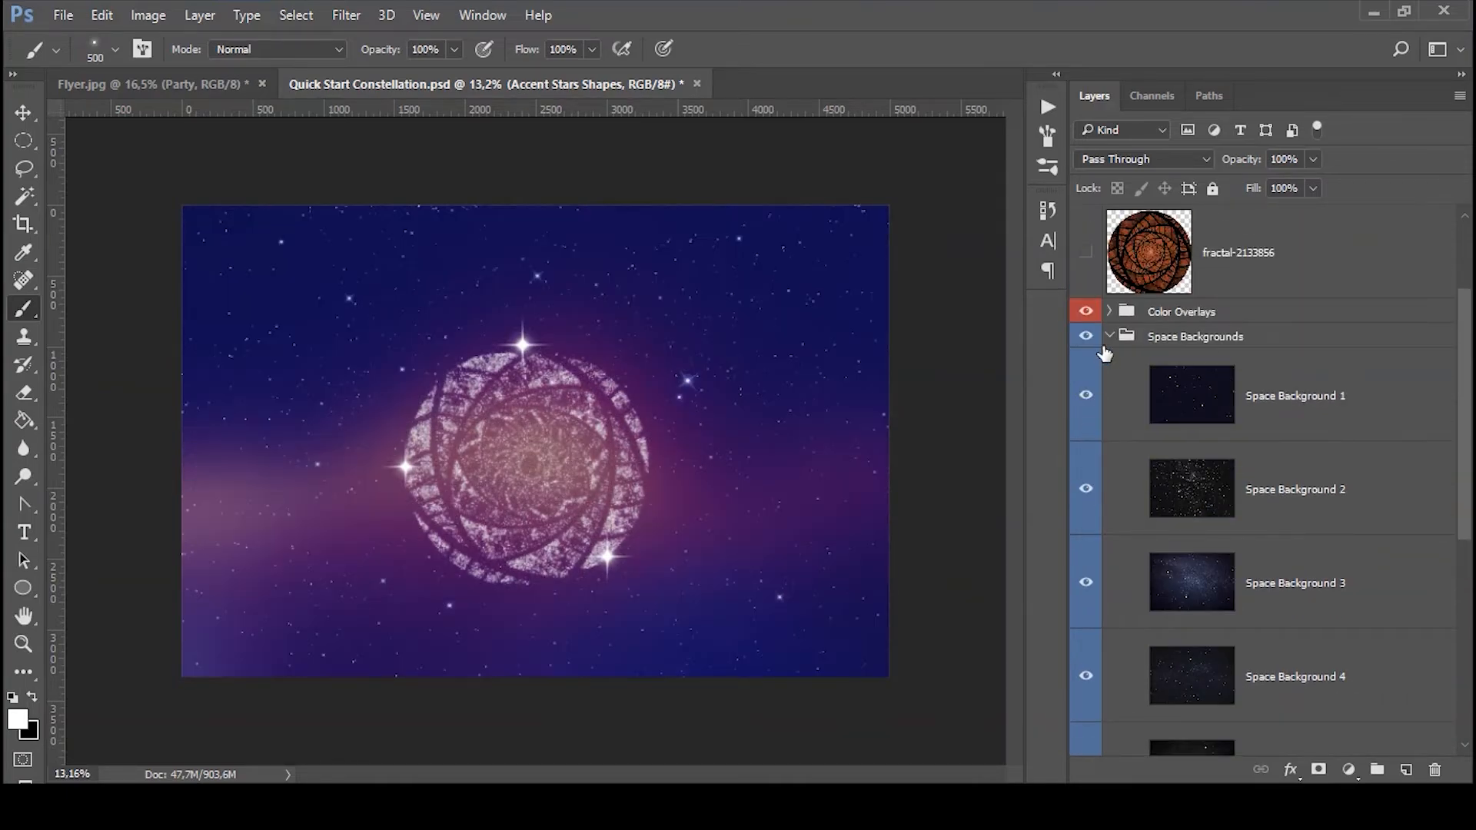
Step: Collapse the Space Backgrounds group and expand the Color Overlays group to see its overlay layers
click(1108, 336)
click(1105, 477)
click(1108, 459)
scroll(1099, 538, down, 5)
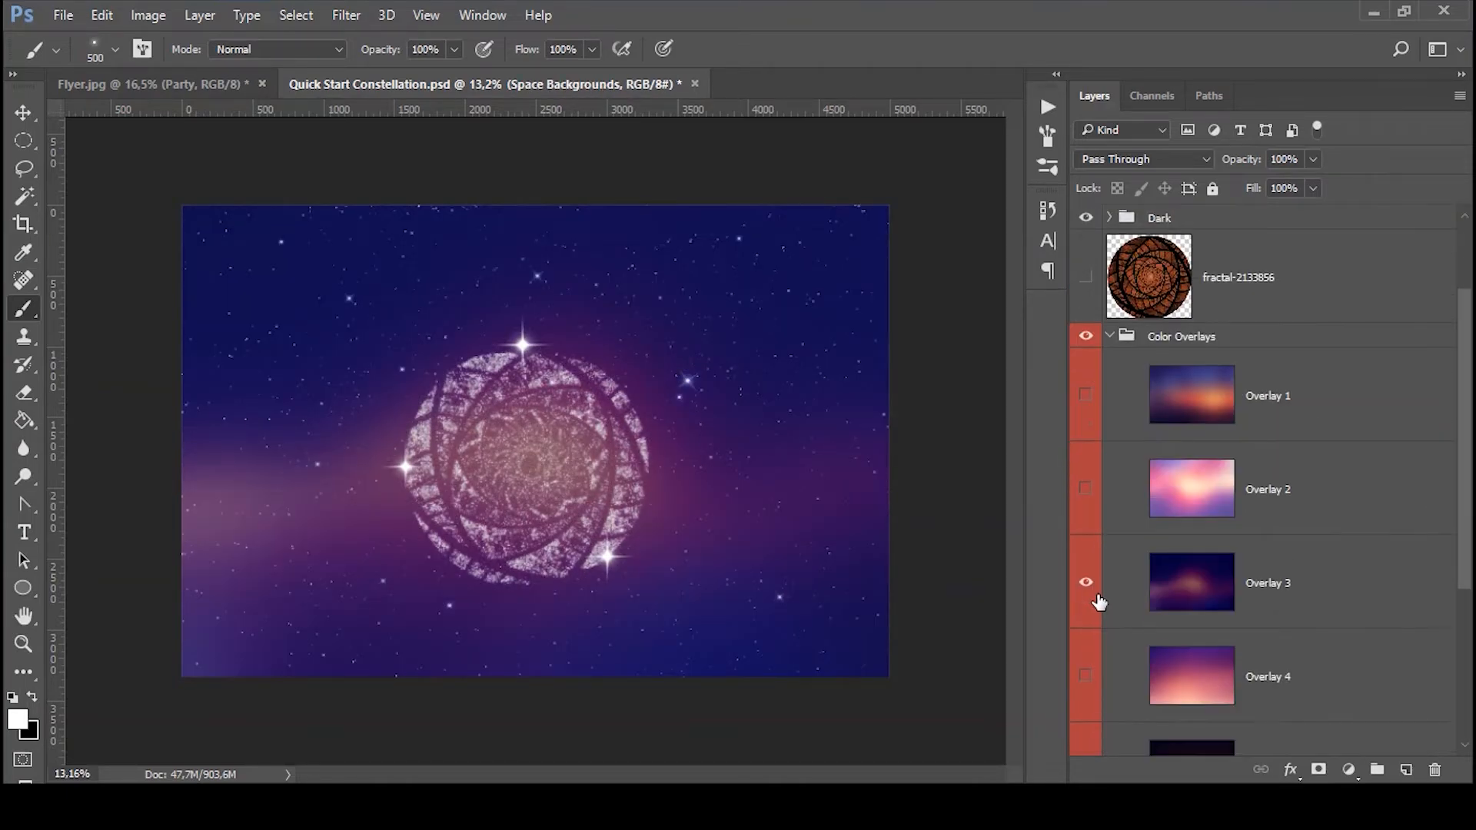
Step: Collapse the Color Overlays group, expand the Space Backgrounds group and hide Space Backgrounds 1 through 5 one after another
scroll(1115, 461, up, 2)
click(1110, 360)
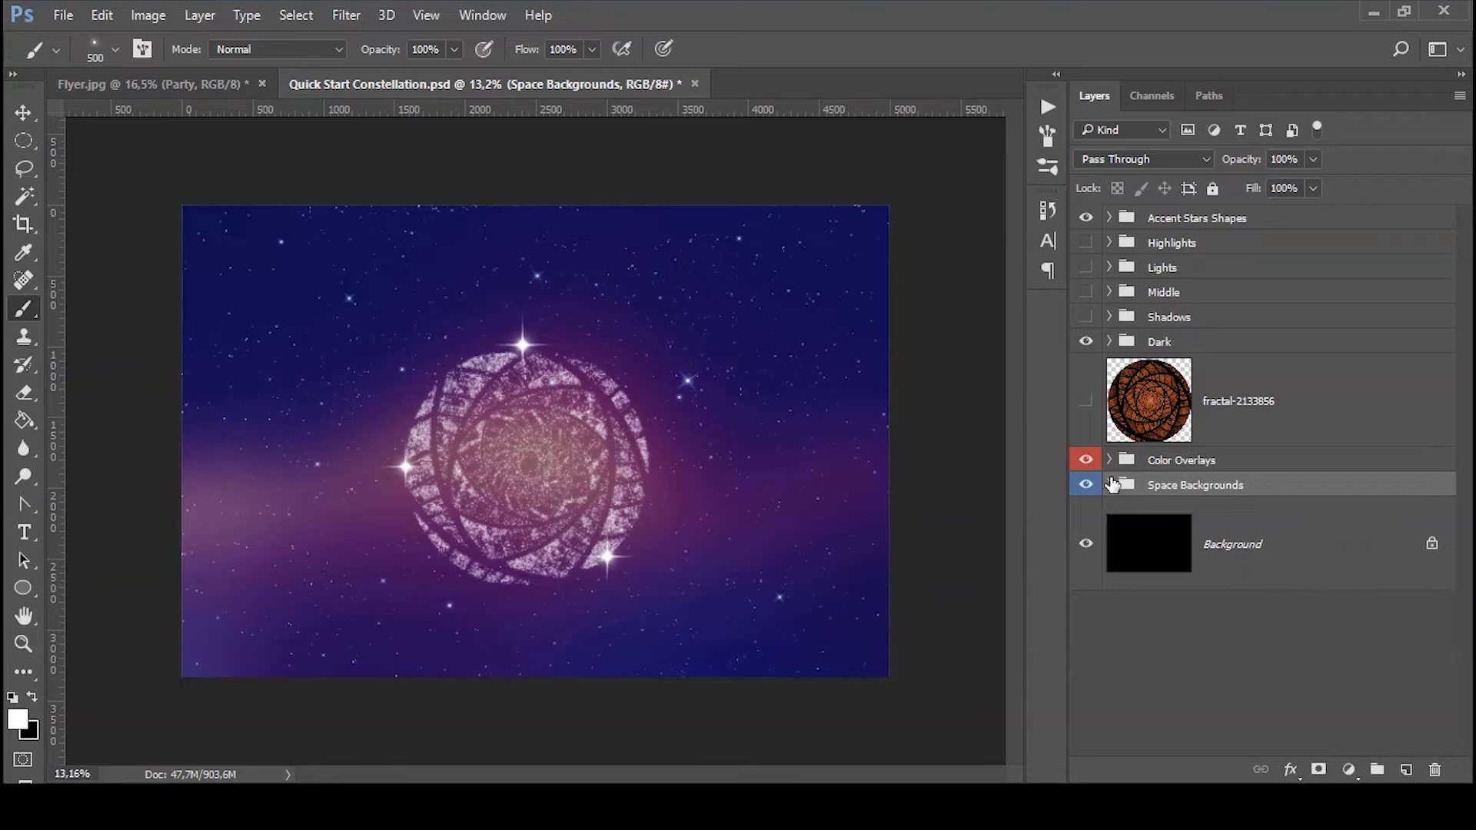
click(1107, 484)
scroll(1100, 507, down, 2)
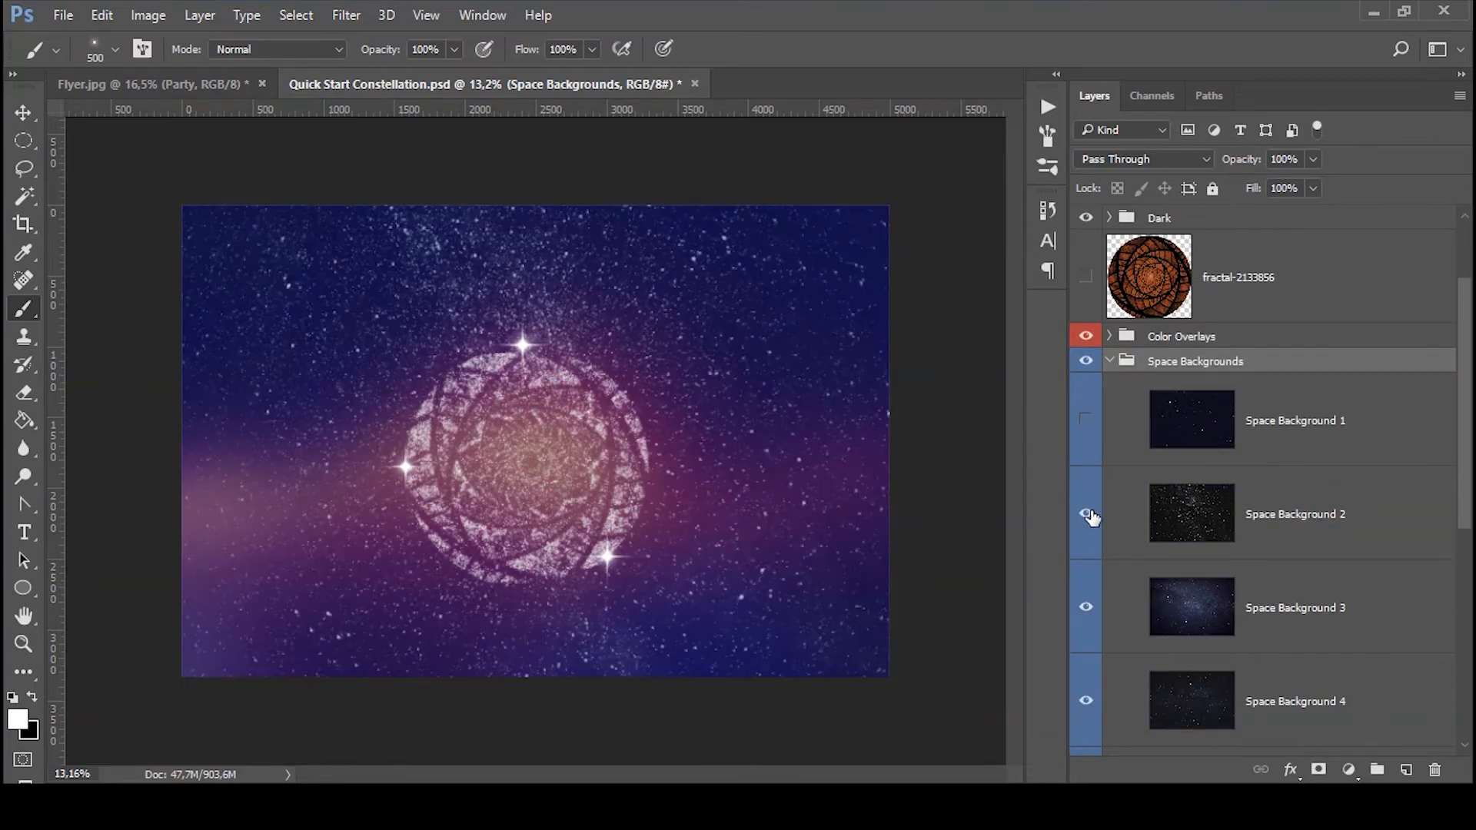
click(1085, 513)
scroll(1090, 492, down, 2)
click(1085, 488)
scroll(1090, 590, down, 1)
click(1089, 523)
click(1086, 624)
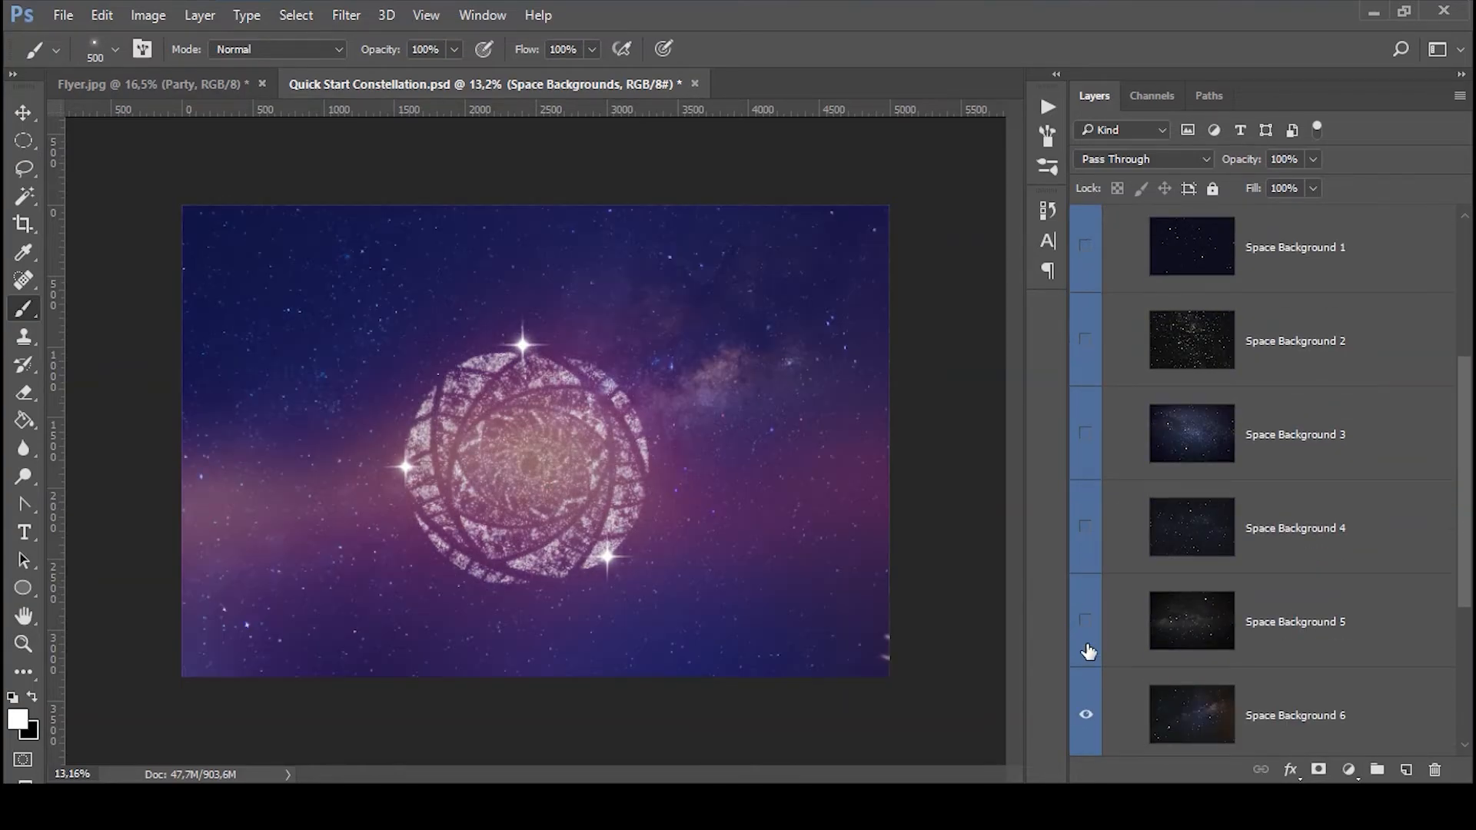
Step: Hide Space Backgrounds 6 and 7, then toggle Space Background 8 off and on again behind the fractal constellation
scroll(1090, 620, down, 1)
click(1090, 619)
scroll(1090, 646, down, 1)
click(1088, 647)
scroll(1087, 653, down, 1)
click(1085, 656)
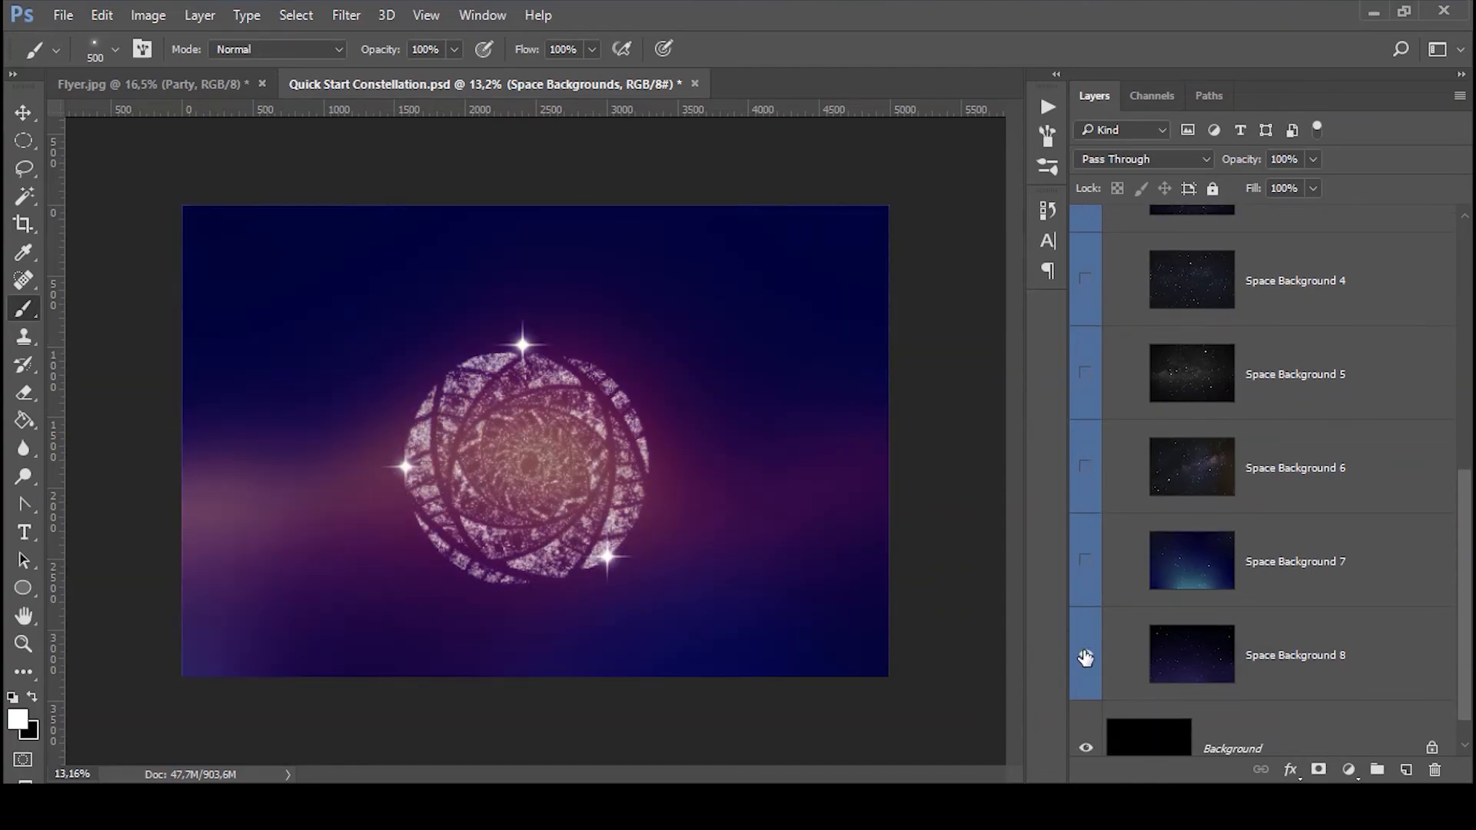
click(1085, 656)
Step: Expand the Color Overlays group, hide Overlay 3, preview Overlays 4 and 5 in turn, and show Overlay 6 instead
scroll(1130, 642, up, 5)
click(1110, 385)
scroll(1105, 467, down, 2)
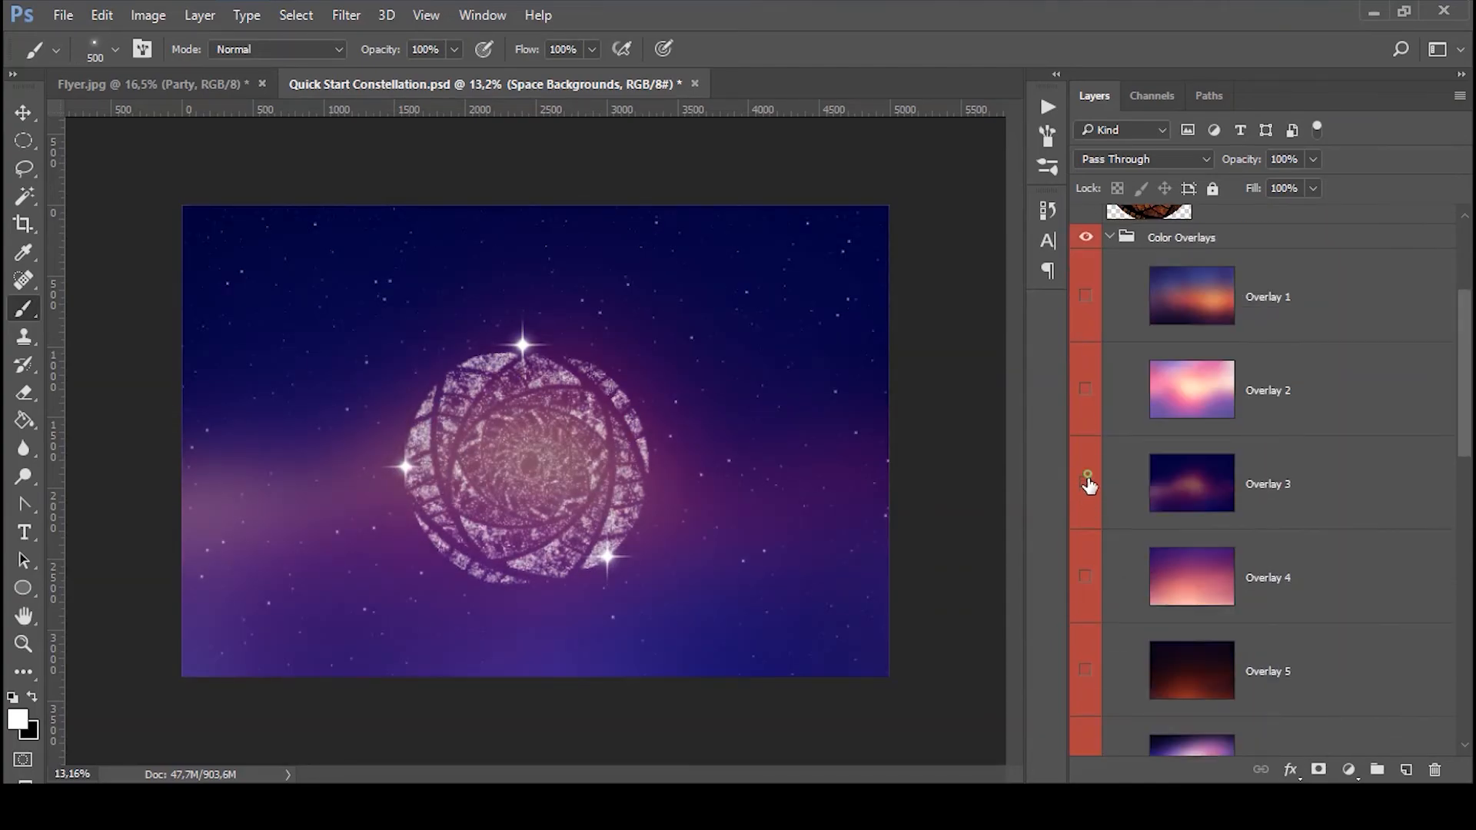
click(1085, 481)
click(1086, 578)
scroll(1090, 581, down, 1)
click(1085, 453)
click(1085, 547)
click(1088, 573)
click(1088, 628)
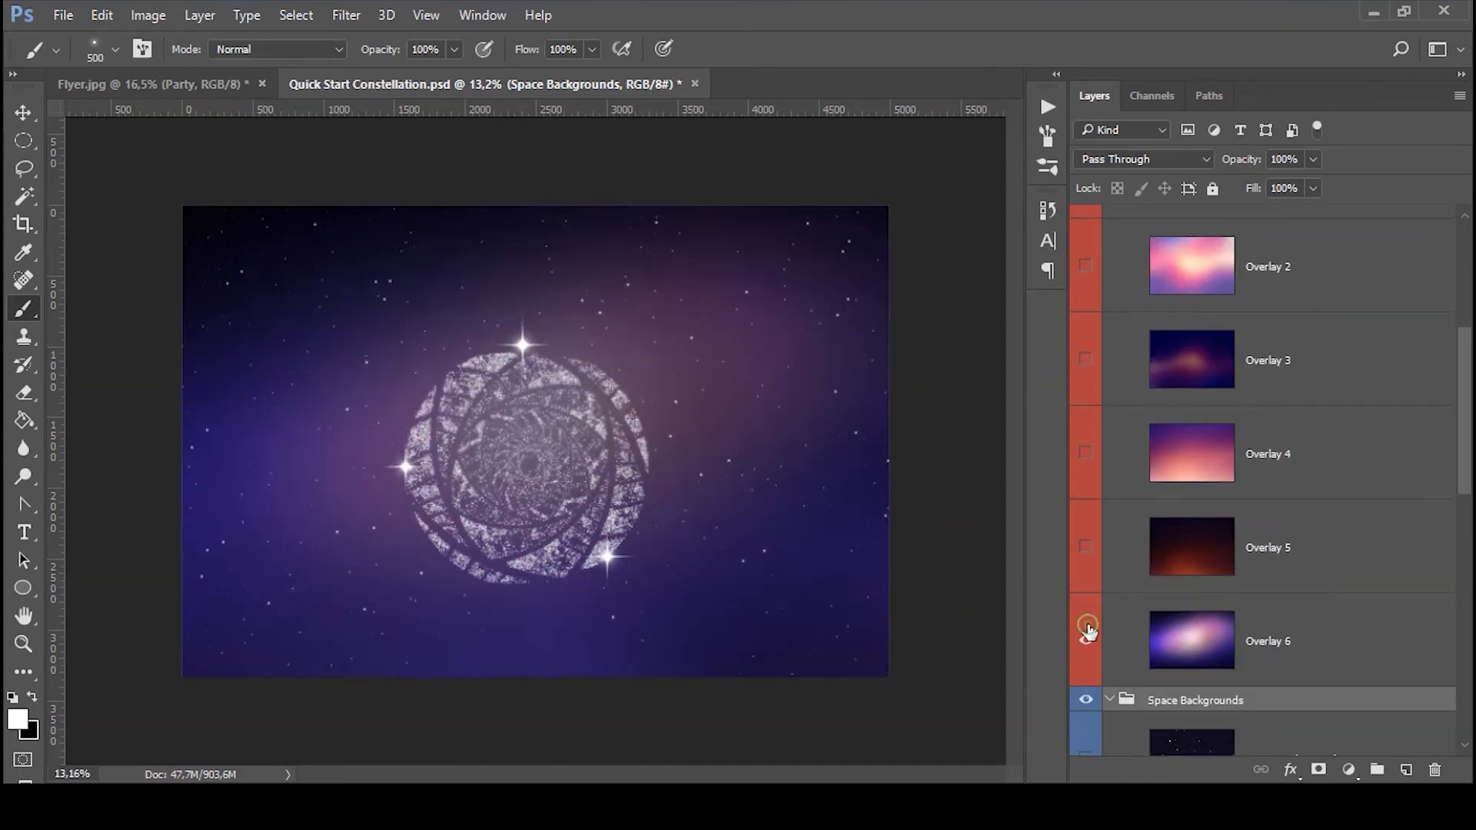
Step: Collapse the Color Overlays group, preview Space Backgrounds 2 and 3 under the overlay, and show Space Background 1 instead
scroll(1076, 645, up, 2)
click(1109, 254)
click(1086, 438)
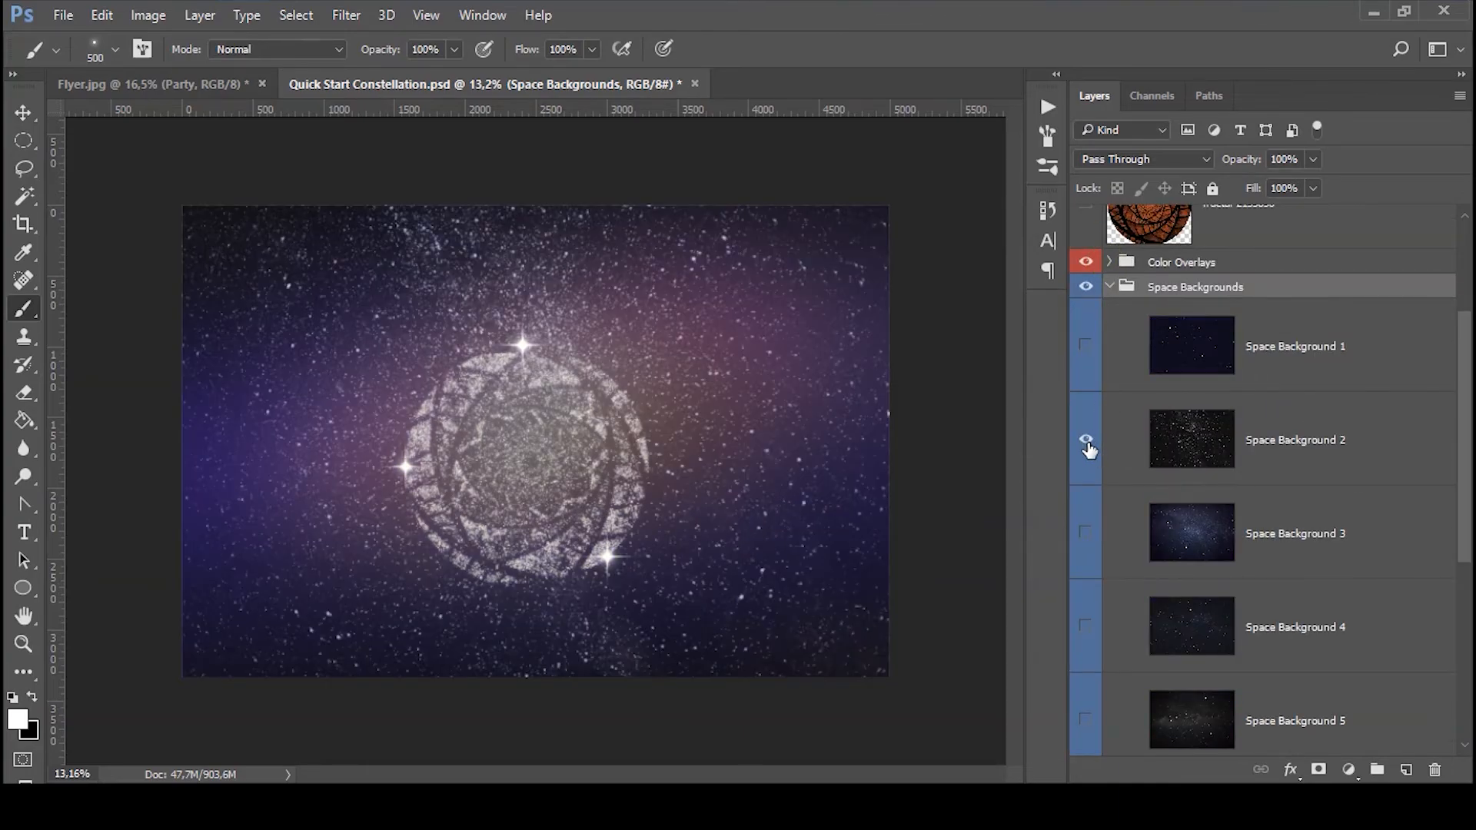
click(1085, 438)
click(1087, 532)
click(1086, 532)
click(1086, 346)
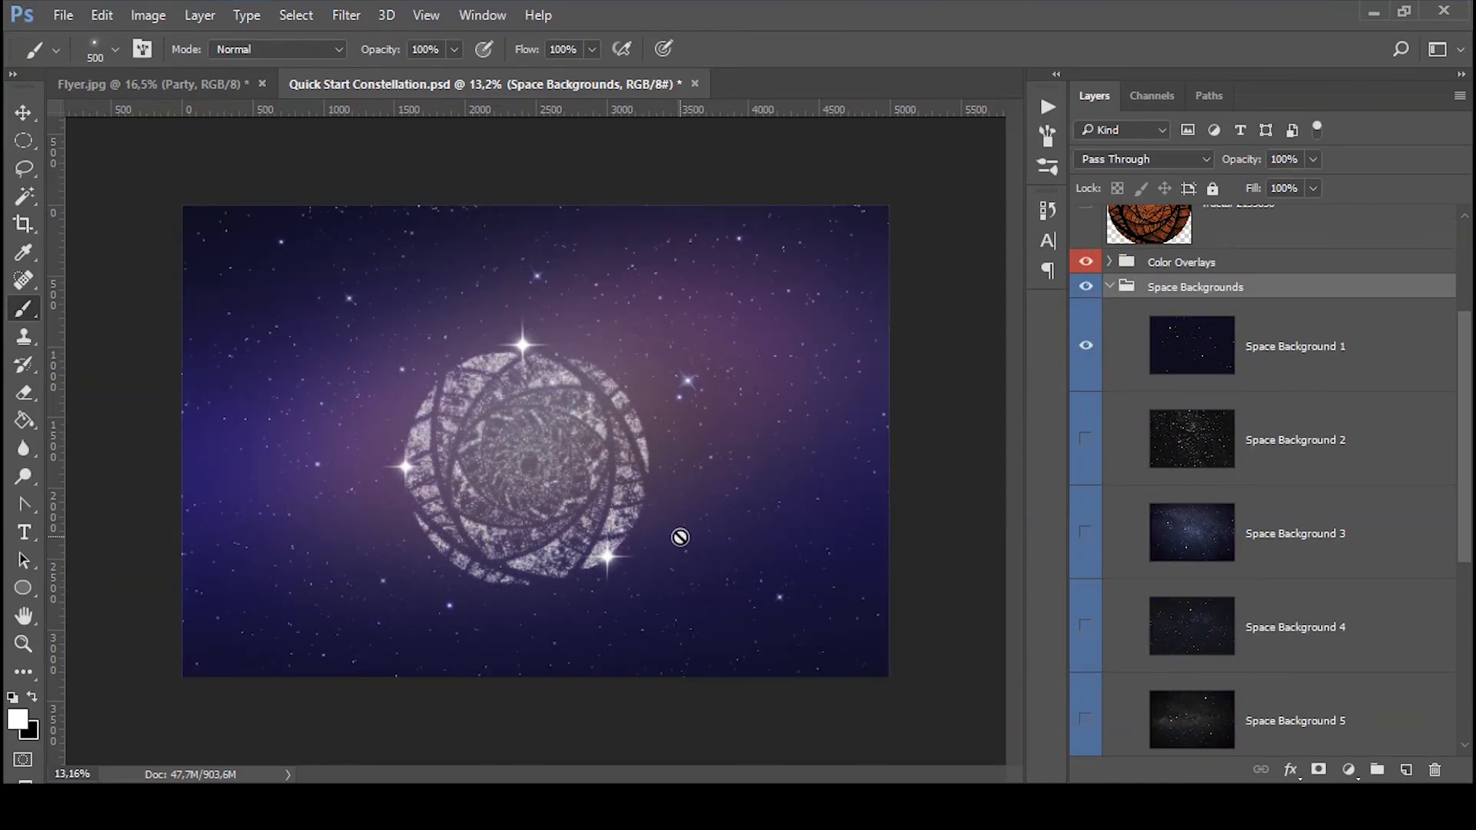
Step: Switch back to the Flyer.jpg document with the SPACE PARTY constellation text
scroll(1104, 395, up, 3)
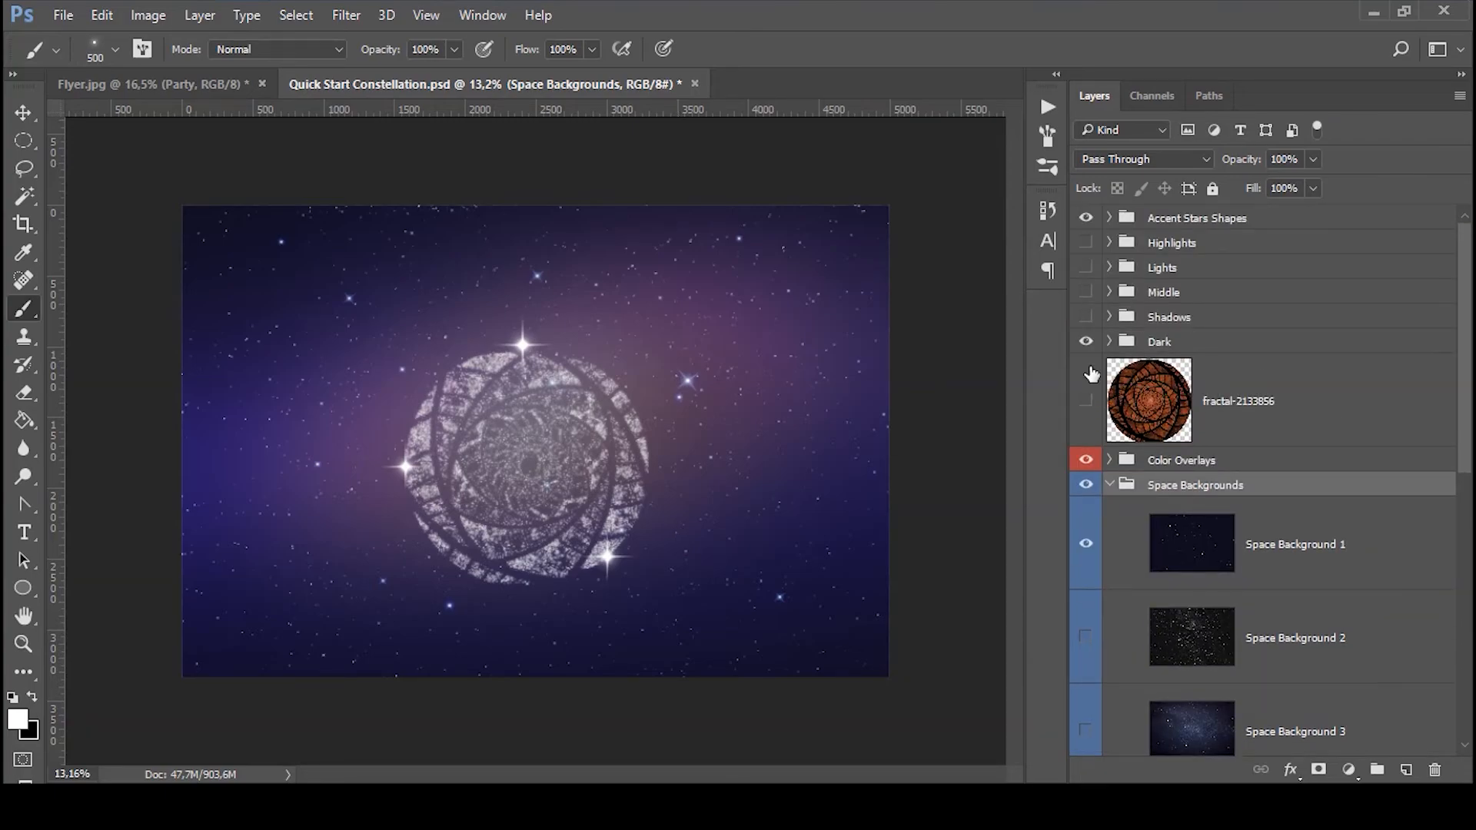
click(164, 81)
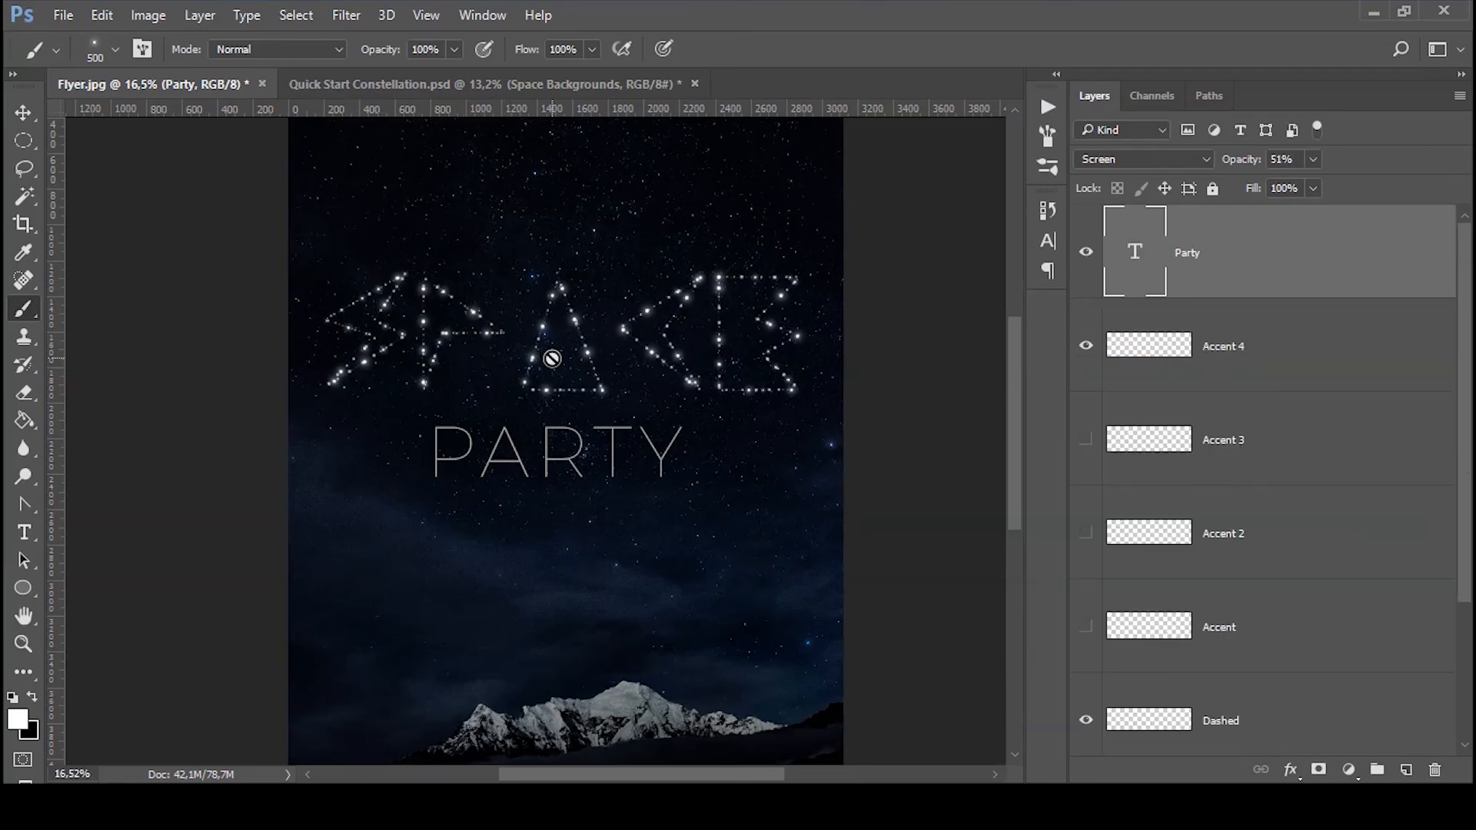